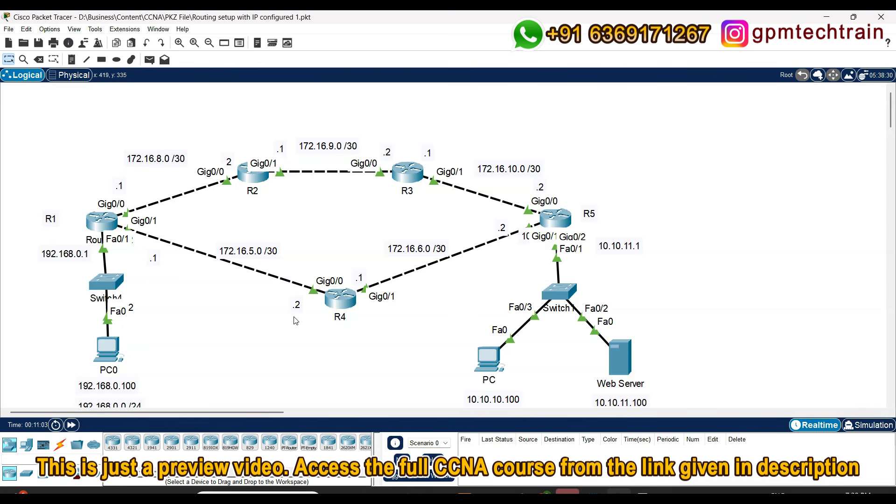
# Open router R1's command-line interface and widen its window
pyautogui.doubleClick(102, 221)
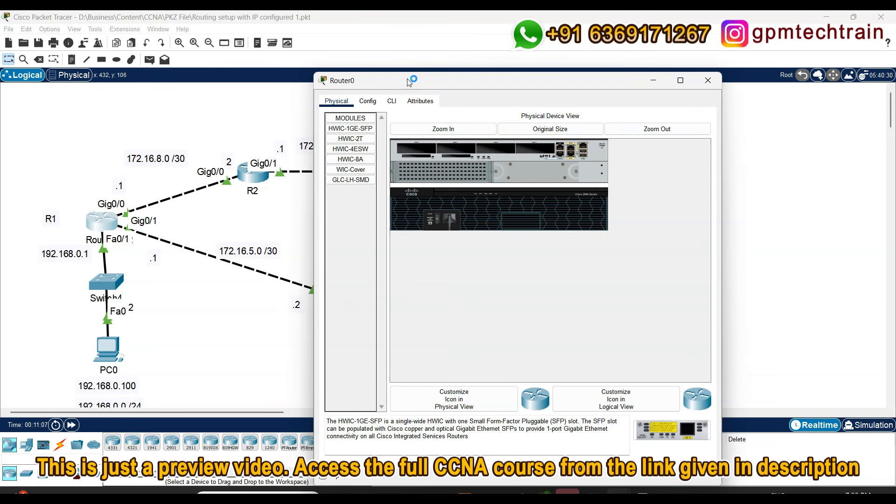
pyautogui.moveTo(411, 81); pyautogui.dragTo(411, 39)
pyautogui.click(391, 60)
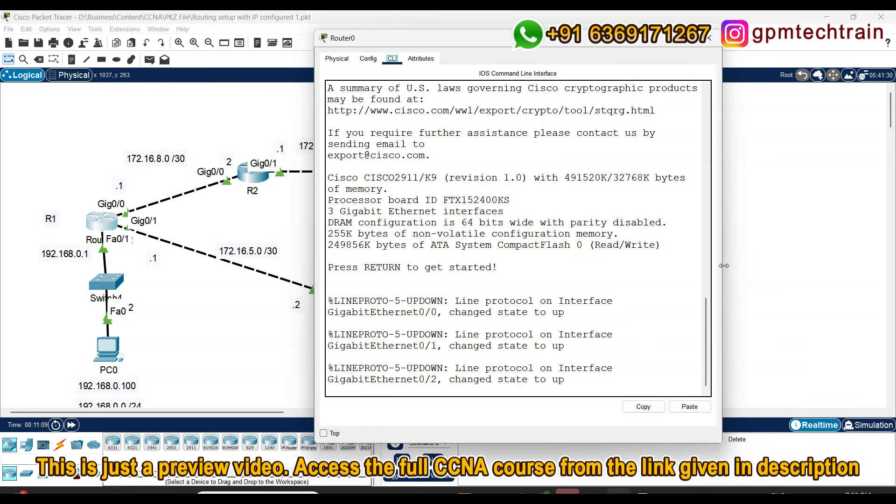
pyautogui.moveTo(723, 269); pyautogui.dragTo(840, 280)
pyautogui.click(752, 272)
# Start R1's console session and enter privileged EXEC mode with the en command
pyautogui.press('Return')
pyautogui.press('Return')
pyautogui.press('Return')
pyautogui.press('Return')
pyautogui.write('en')
pyautogui.press('Return')
pyautogui.press('Return')
pyautogui.press('Return')
pyautogui.press('Return')
# Check R1's active routing protocols with show ip protocols and glance at the full topology
pyautogui.write('show ip pro')
pyautogui.press('Tab')
pyautogui.press('Return')
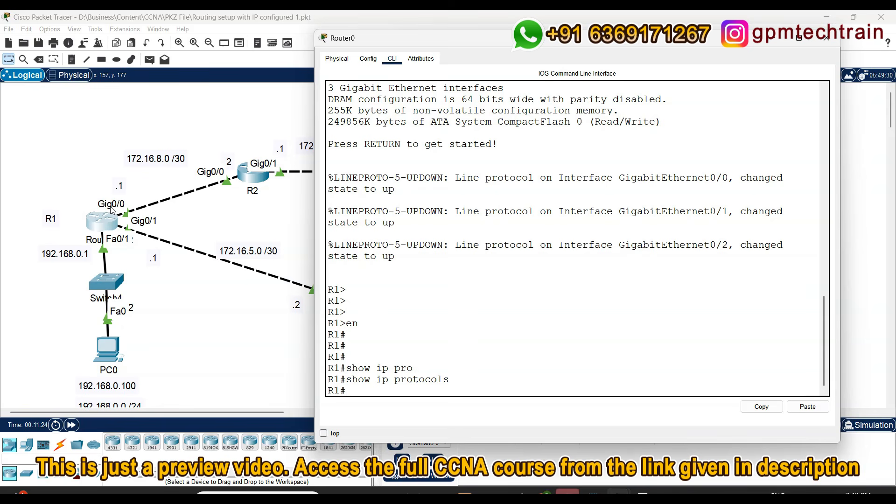
pyautogui.click(163, 125)
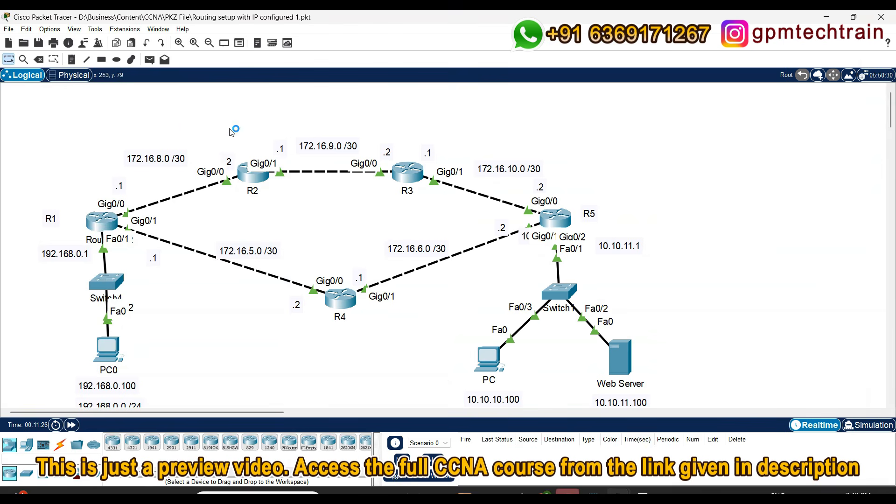
pyautogui.click(103, 225)
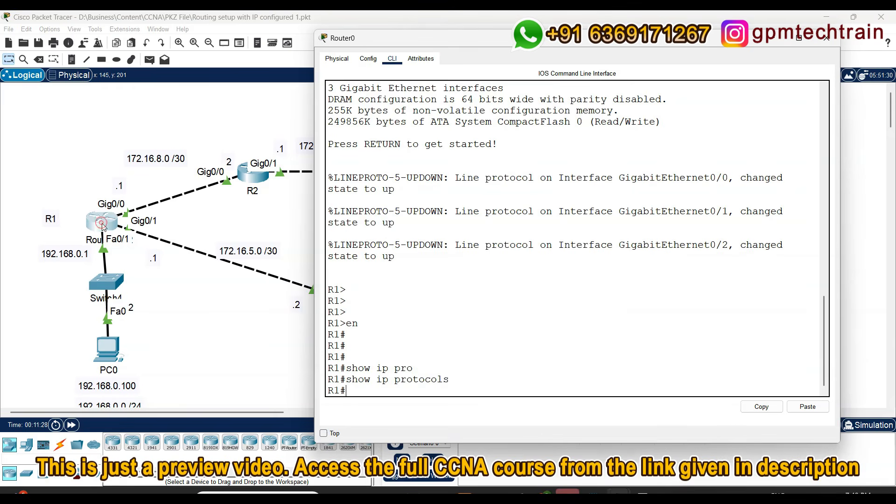
# Enter global configuration mode on R1 from the terminal with the config command
pyautogui.click(630, 281)
pyautogui.press('Return')
pyautogui.press('Return')
pyautogui.press('Return')
pyautogui.write('config')
pyautogui.press('Return')
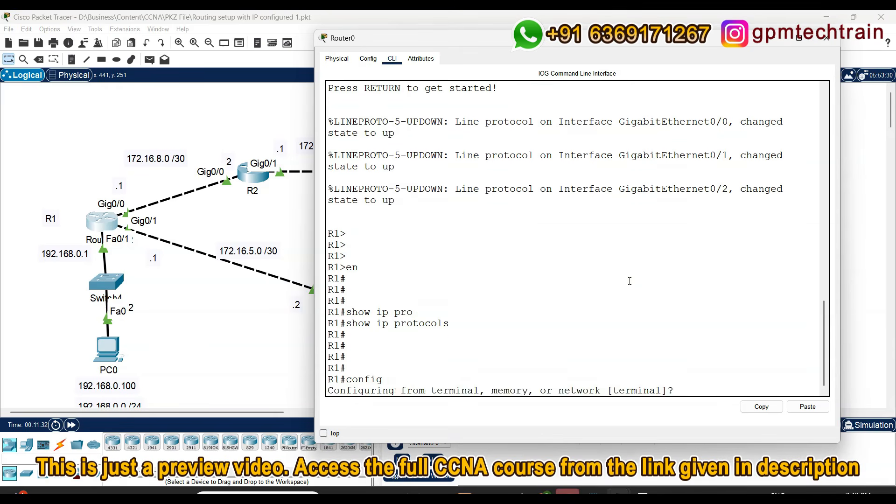
pyautogui.press('Return')
pyautogui.press('Return')
pyautogui.press('Return')
pyautogui.press('Return')
pyautogui.press('Return')
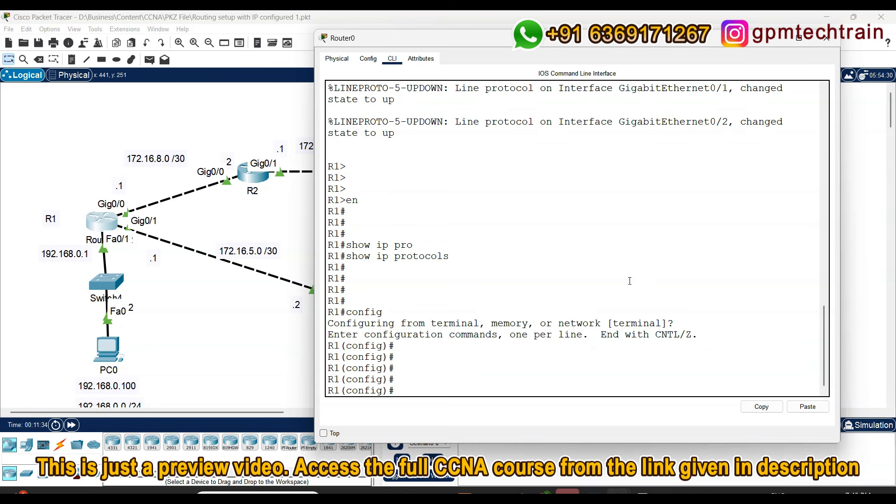
# Switch to the PowerPoint deck and review the Basic OSPF Configuration (Single Area – Area 0) slide
pyautogui.click(568, 492)
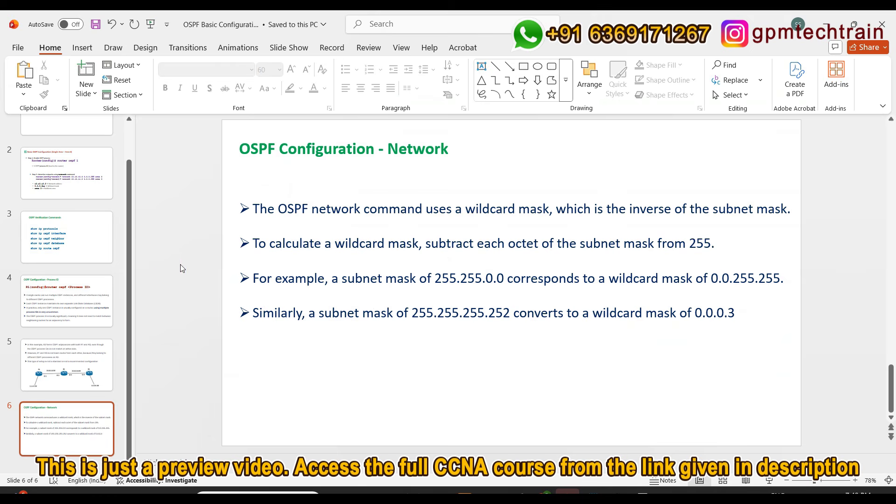
pyautogui.click(51, 185)
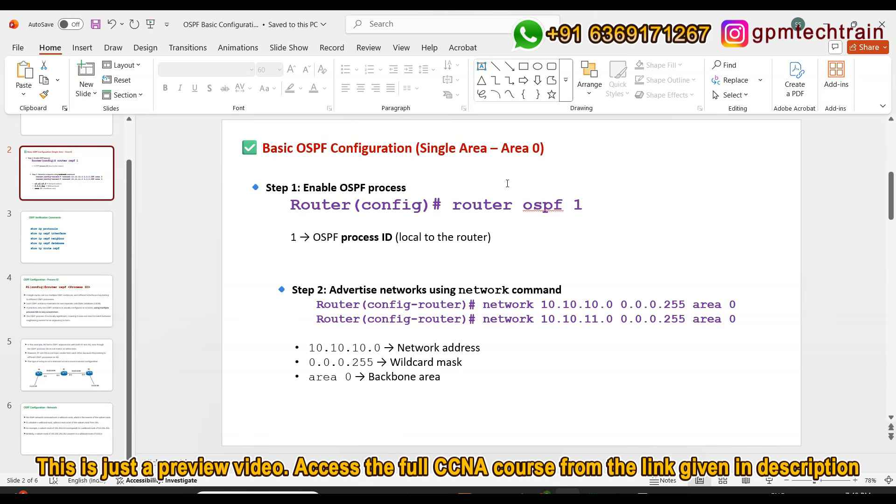
pyautogui.click(823, 22)
# Return to R1's console in Packet Tracer, query the router ospf parameter, and start OSPF with process ID 1
pyautogui.click(528, 290)
pyautogui.write('router')
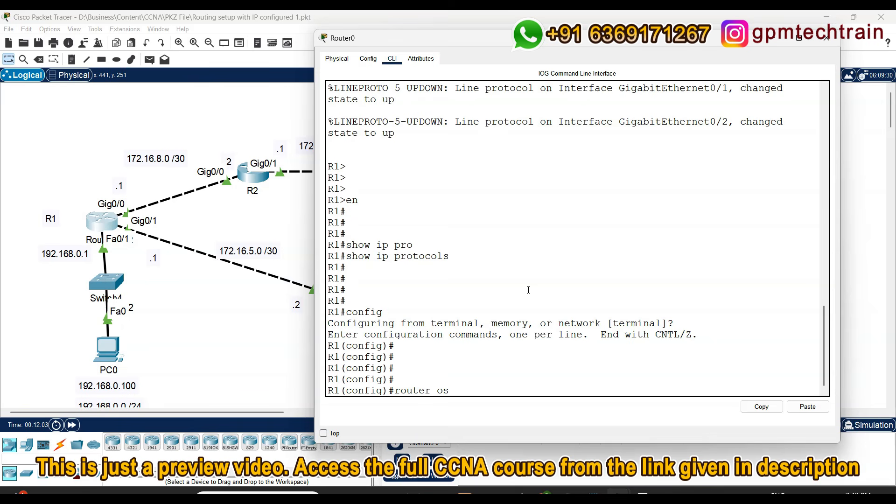
pyautogui.write(' os')
pyautogui.press('Tab')
pyautogui.write('?')
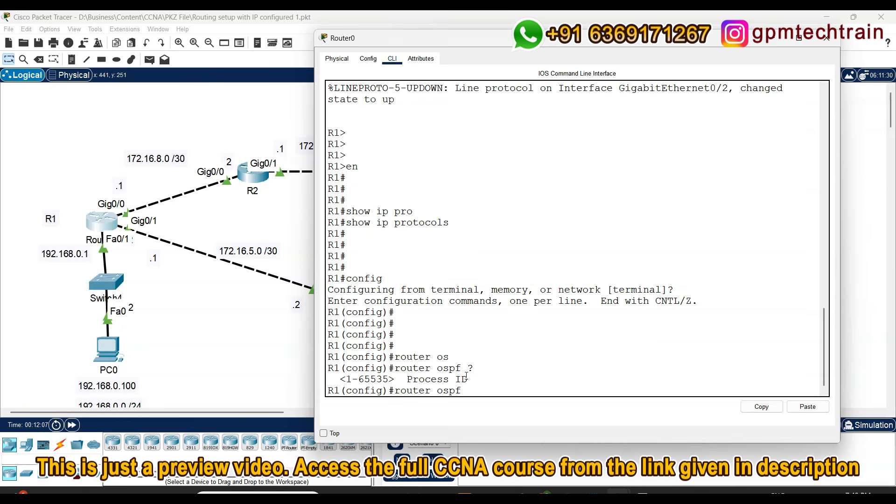
pyautogui.moveTo(467, 379); pyautogui.dragTo(413, 379)
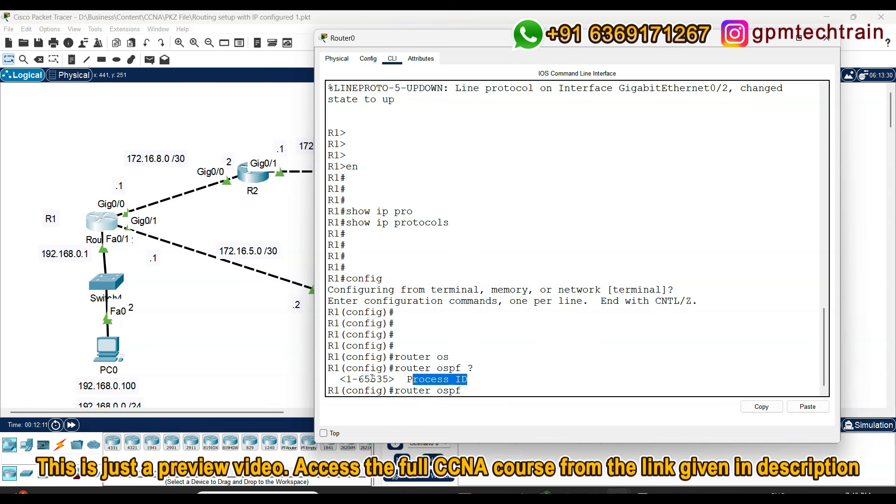
pyautogui.click(540, 390)
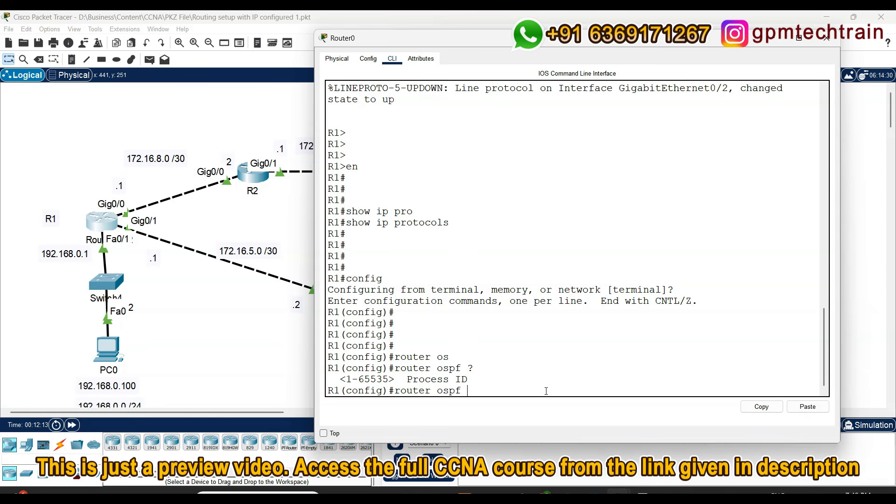
pyautogui.write('1')
pyautogui.press('Return')
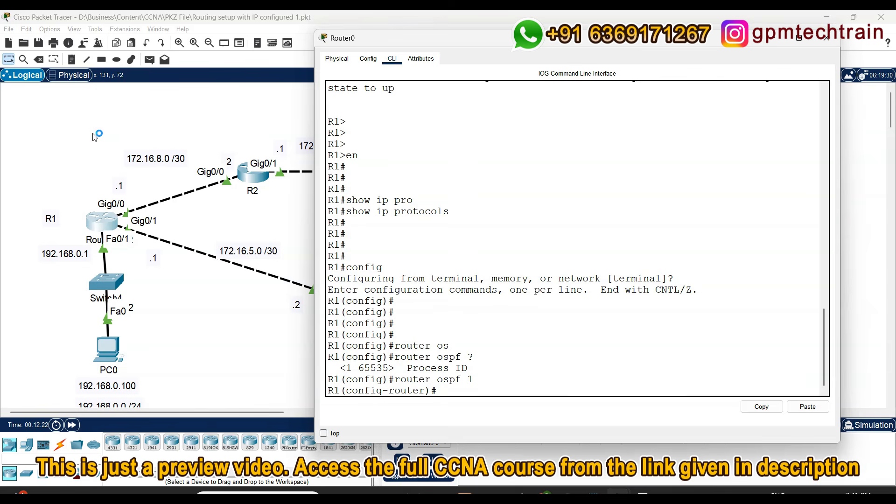
# Examine the networks directly connected to R1 in the topology, then return to its console
pyautogui.click(182, 322)
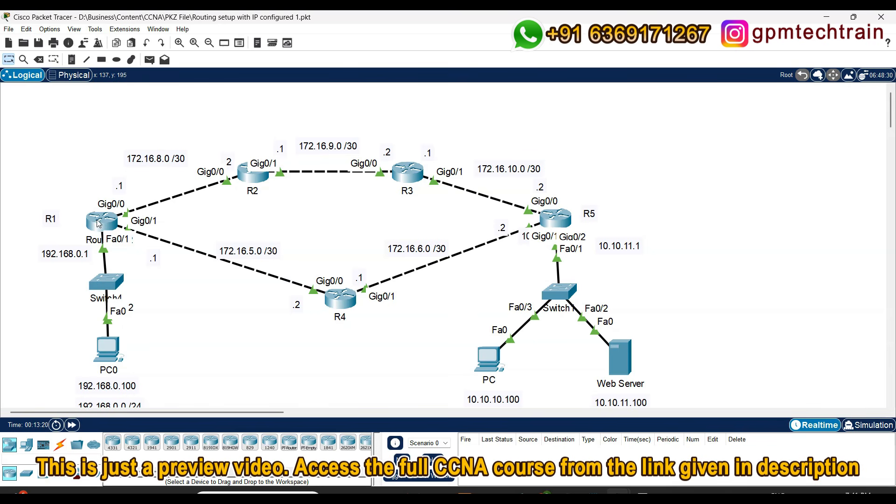
pyautogui.click(228, 117)
pyautogui.click(109, 221)
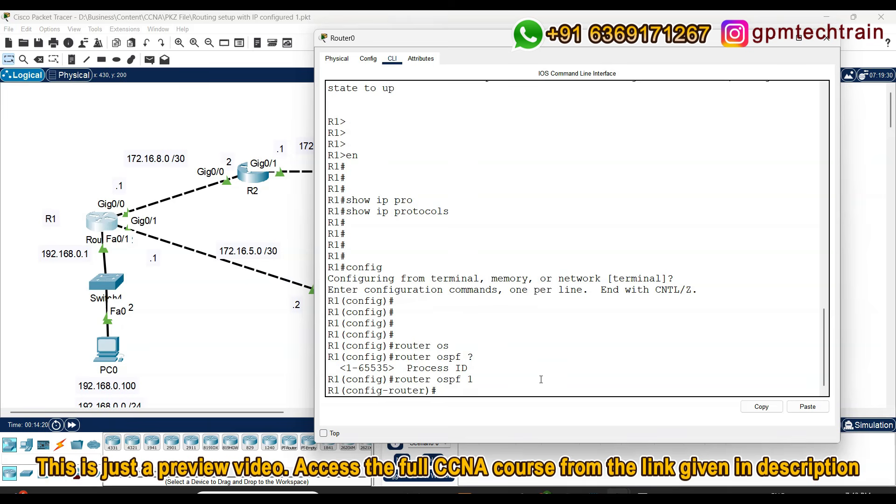
# List the commands available in R1's OSPF router configuration mode
pyautogui.click(578, 364)
pyautogui.write('?')
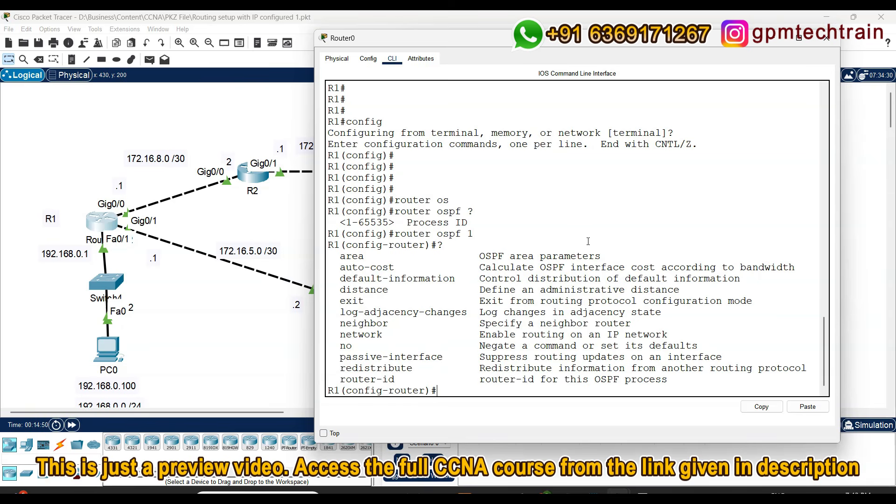
pyautogui.press('Return')
pyautogui.press('Return')
pyautogui.press('Return')
pyautogui.press('Return')
pyautogui.press('Return')
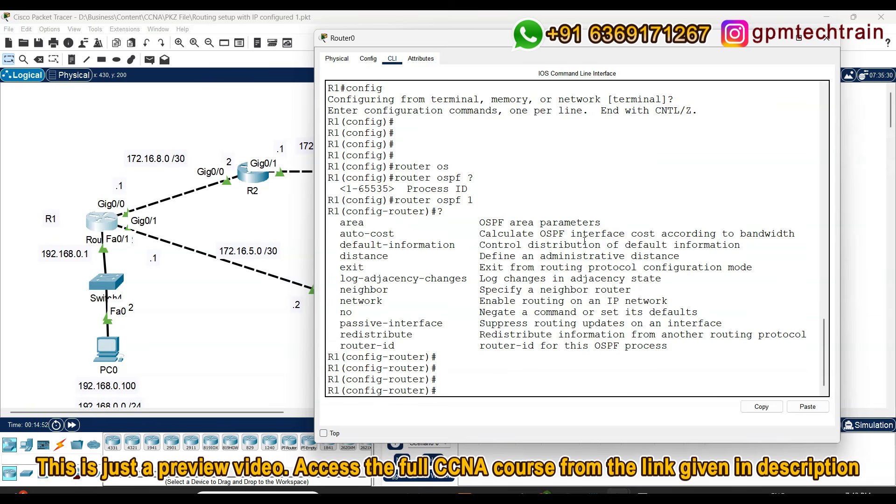
# Begin an OSPF network statement for 172.16.8.0 on R1 and query which parameter follows
pyautogui.write('net')
pyautogui.press('Tab')
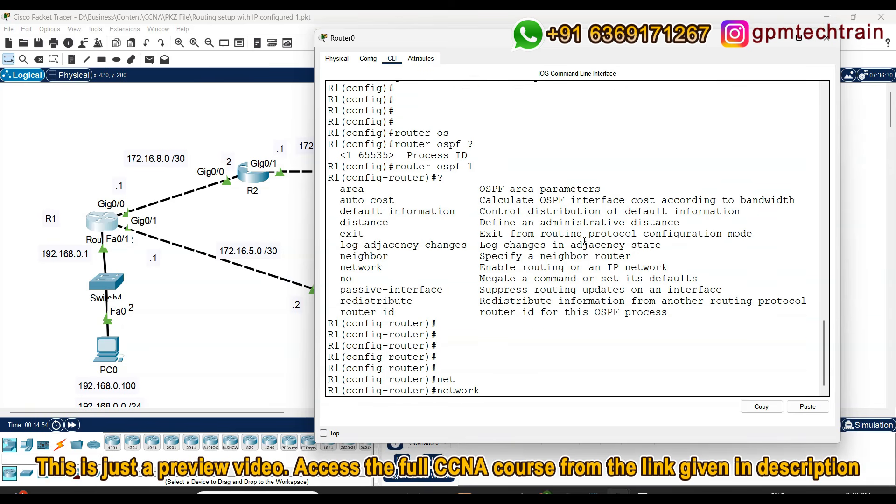
pyautogui.write('172.16.8.0 ?')
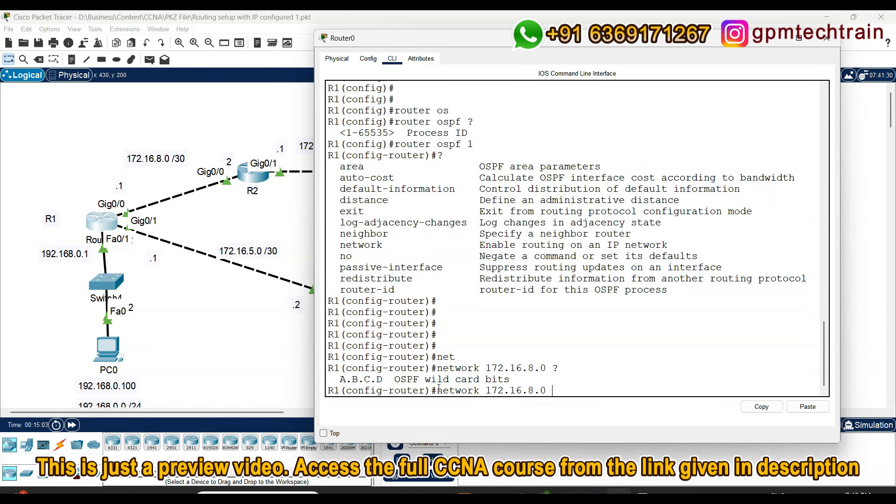
pyautogui.moveTo(425, 379); pyautogui.dragTo(519, 383)
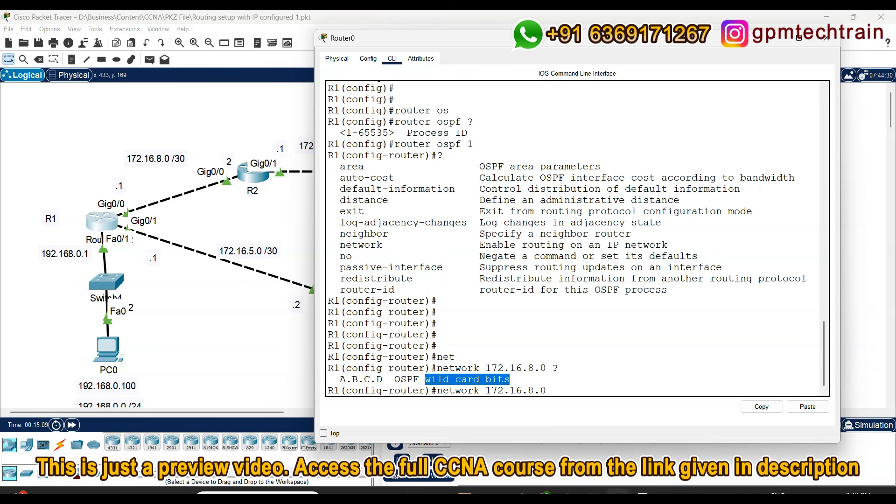
pyautogui.click(565, 387)
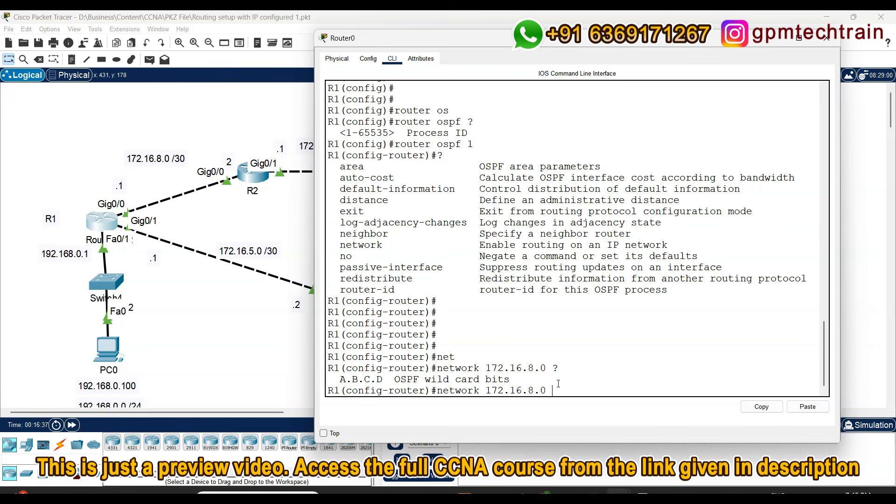
# Complete the 172.16.8.0 network statement with wildcard mask 0.0.0.3 and area 0
pyautogui.write('0.0.0.3')
pyautogui.moveTo(553, 390); pyautogui.dragTo(559, 391)
pyautogui.click(566, 391)
pyautogui.moveTo(566, 391); pyautogui.dragTo(572, 390)
pyautogui.click(573, 390)
pyautogui.moveTo(574, 390); pyautogui.dragTo(581, 390)
pyautogui.moveTo(588, 391); pyautogui.dragTo(594, 391)
pyautogui.moveTo(595, 390); pyautogui.dragTo(552, 390)
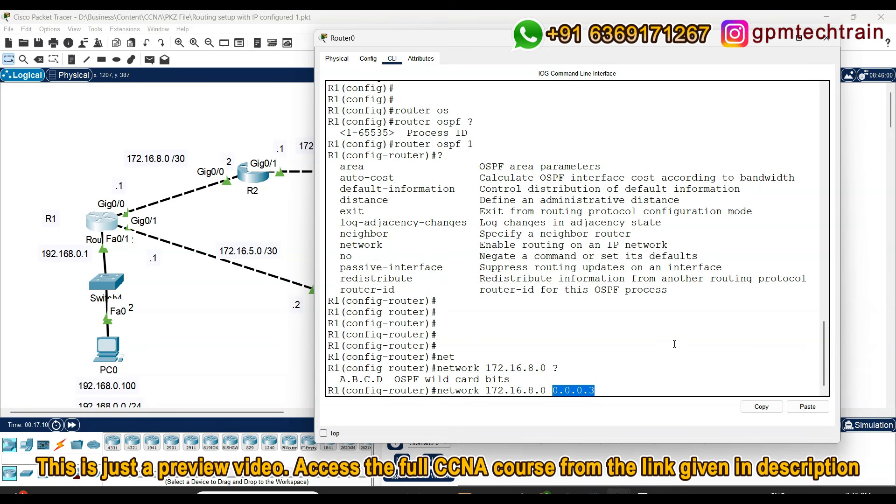
pyautogui.click(606, 390)
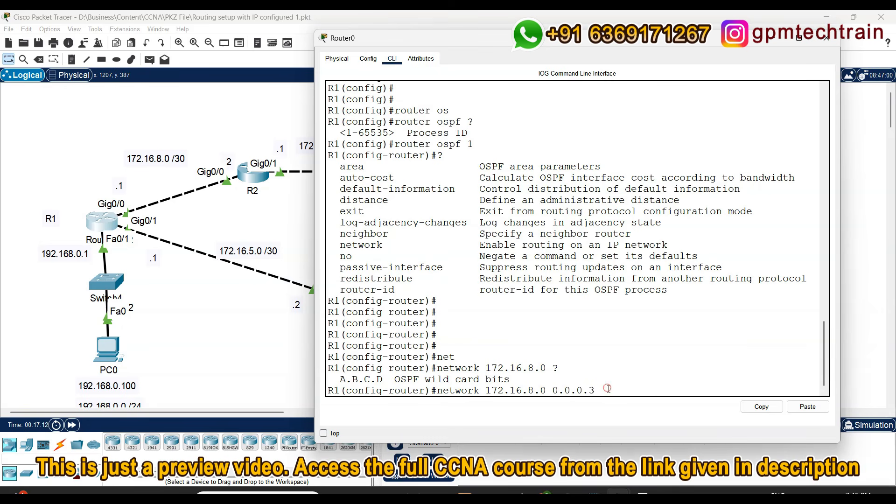
pyautogui.moveTo(602, 390); pyautogui.dragTo(552, 390)
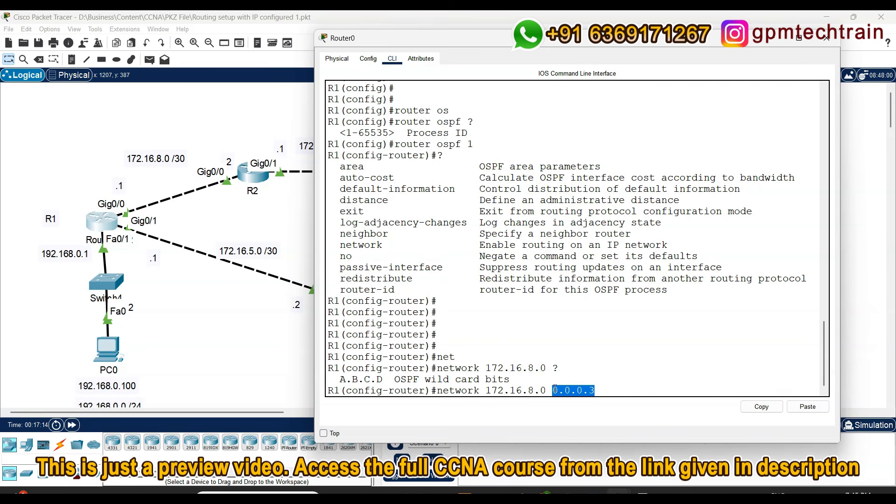
pyautogui.click(609, 387)
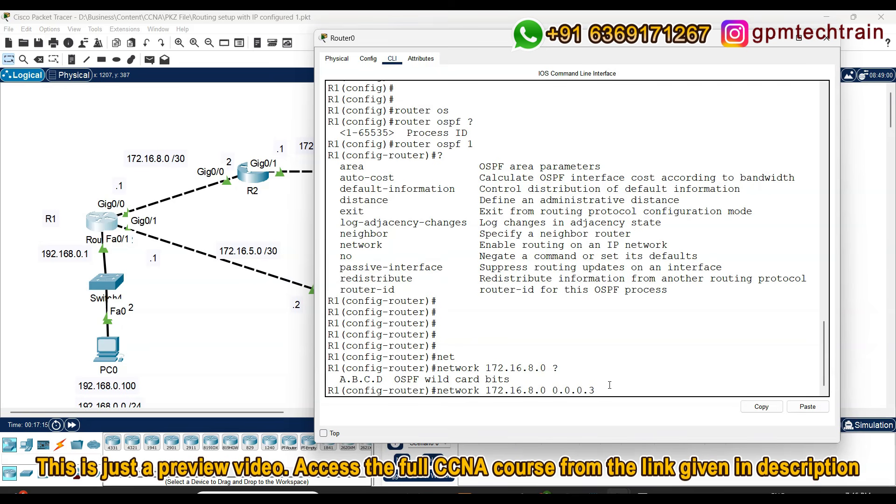
pyautogui.write('area 0')
pyautogui.press('Return')
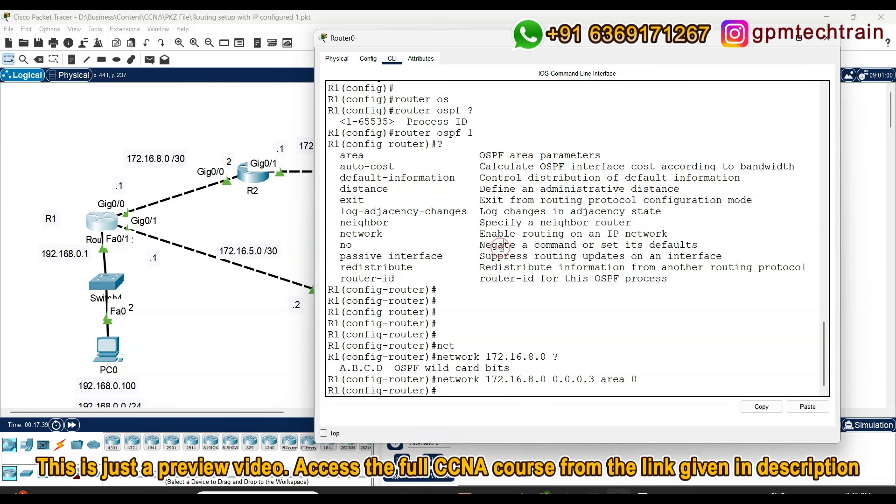
# Reuse the previous statement to advertise network 172.16.5.0 with wildcard mask 0.0.0.3 in area 0 on R1
pyautogui.press('Up')
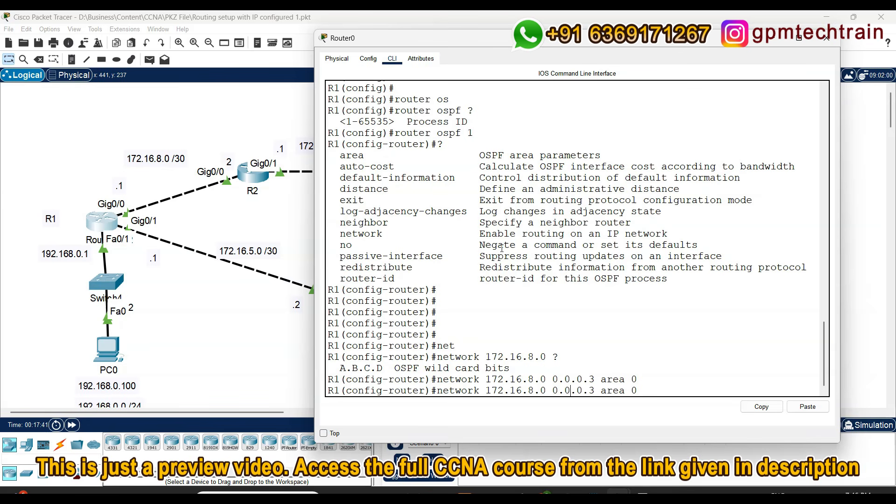
pyautogui.press('BackSpace')
pyautogui.write('5')
pyautogui.press('Return')
pyautogui.press('Return')
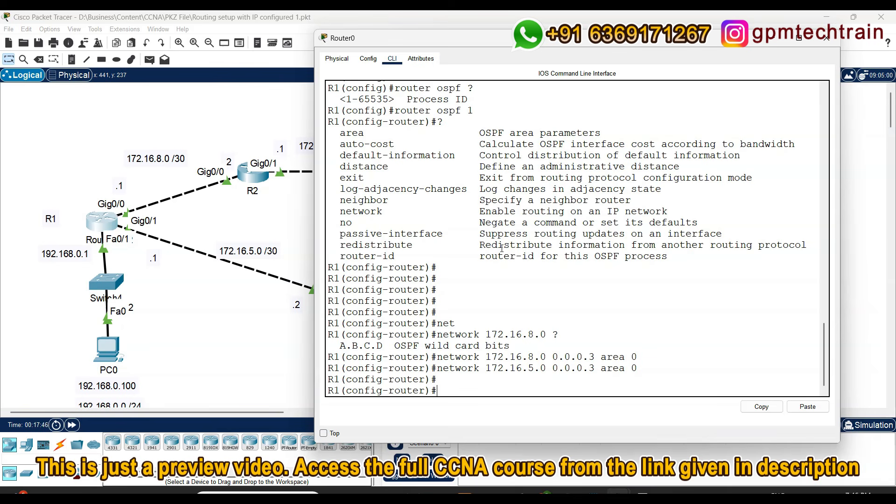
# Advertise R1's LAN network 192.168.0.0 with wildcard mask 0.0.0.255 in area 0
pyautogui.write('net')
pyautogui.press('Tab')
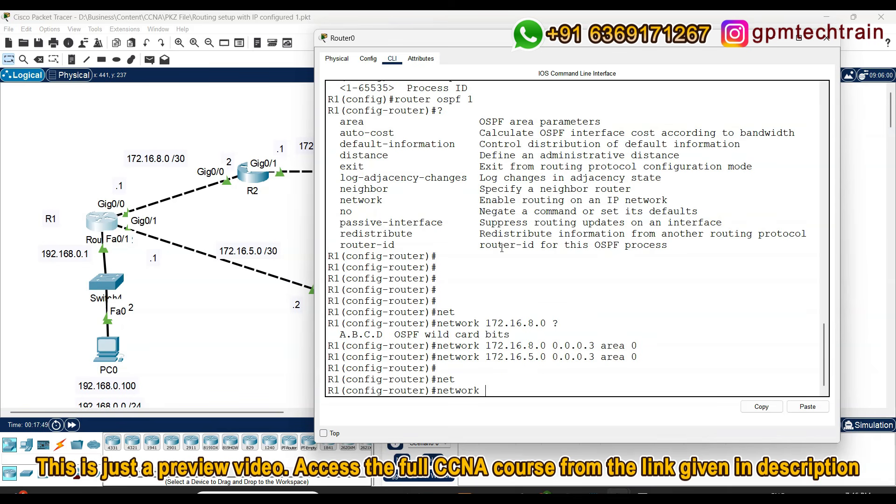
pyautogui.write('192.168.0.0')
pyautogui.write('0.0.0.255')
pyautogui.write('area 0')
pyautogui.press('Return')
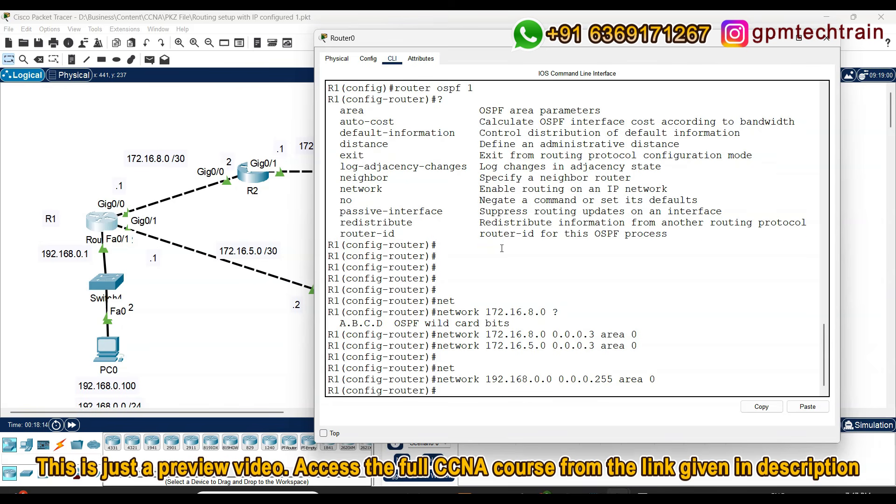
# End configuration on R1 and go back to privileged EXEC mode
pyautogui.write('end')
pyautogui.press('Return')
pyautogui.press('Return')
pyautogui.press('Return')
pyautogui.press('Return')
pyautogui.press('Return')
pyautogui.press('Return')
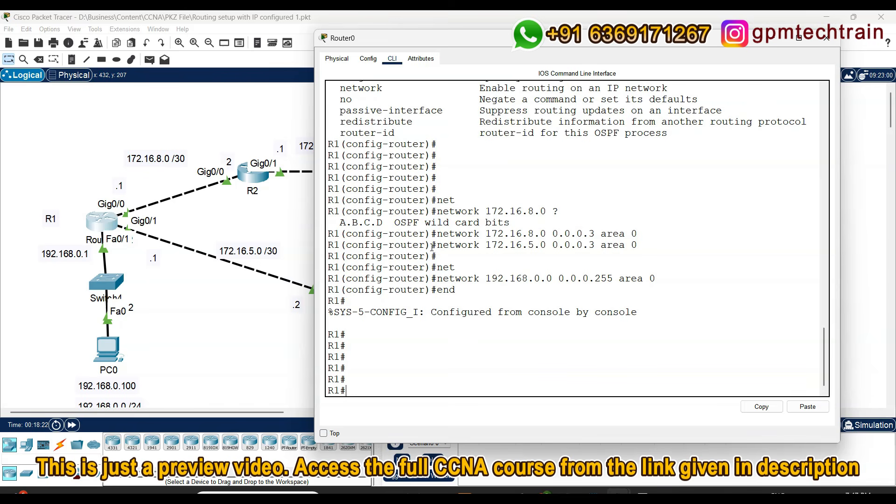
# Open router R2's command-line interface and reposition and widen its window
pyautogui.click(274, 218)
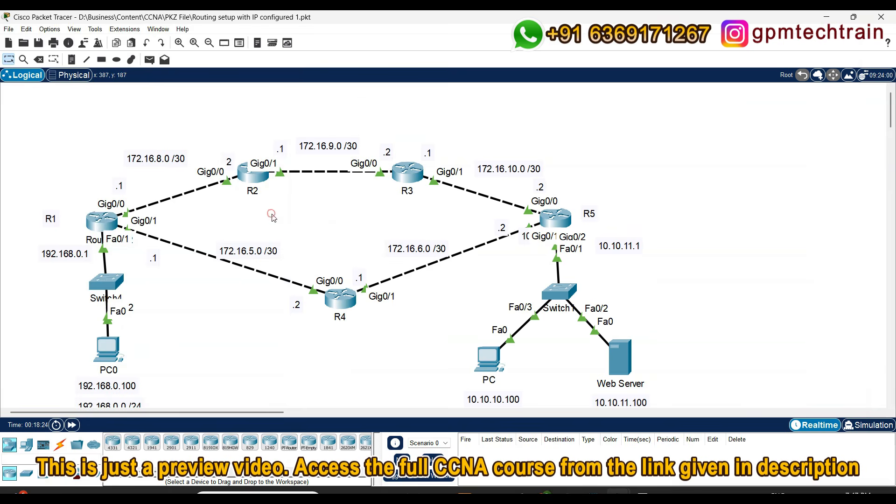
pyautogui.click(253, 173)
pyautogui.moveTo(530, 80); pyautogui.dragTo(605, 60)
pyautogui.click(466, 82)
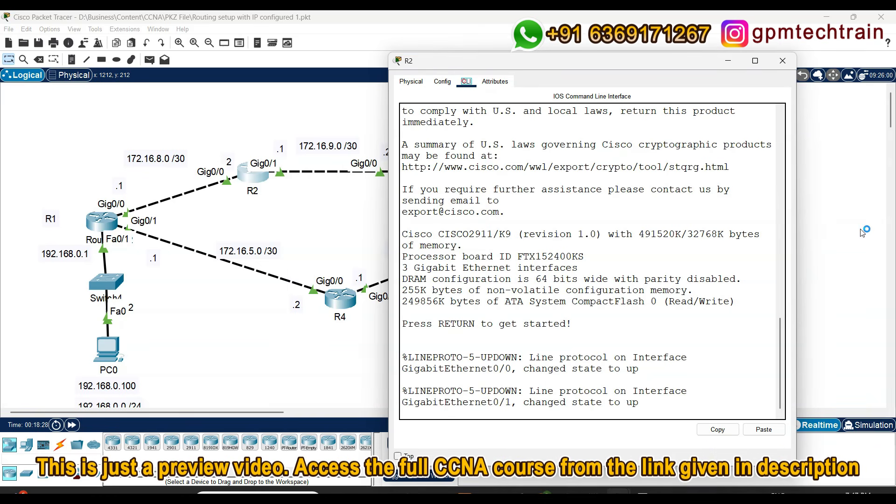
pyautogui.moveTo(797, 212); pyautogui.dragTo(889, 212)
pyautogui.click(658, 308)
# Start R2's console session and enter privileged EXEC mode with the en command
pyautogui.press('Return')
pyautogui.press('Return')
pyautogui.press('Return')
pyautogui.press('Return')
pyautogui.write('en')
pyautogui.press('Return')
pyautogui.press('Return')
pyautogui.press('Return')
# Enter global configuration mode on R2 from the terminal with the config command
pyautogui.write('config')
pyautogui.press('Return')
pyautogui.press('Return')
pyautogui.press('Return')
pyautogui.press('Return')
pyautogui.press('Return')
pyautogui.press('Return')
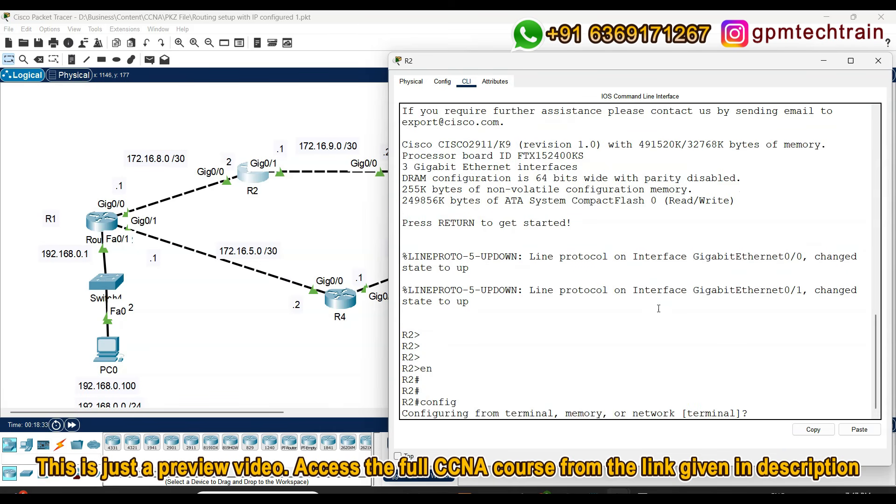
# Enable OSPF routing with process ID 1 on R2
pyautogui.write('rout')
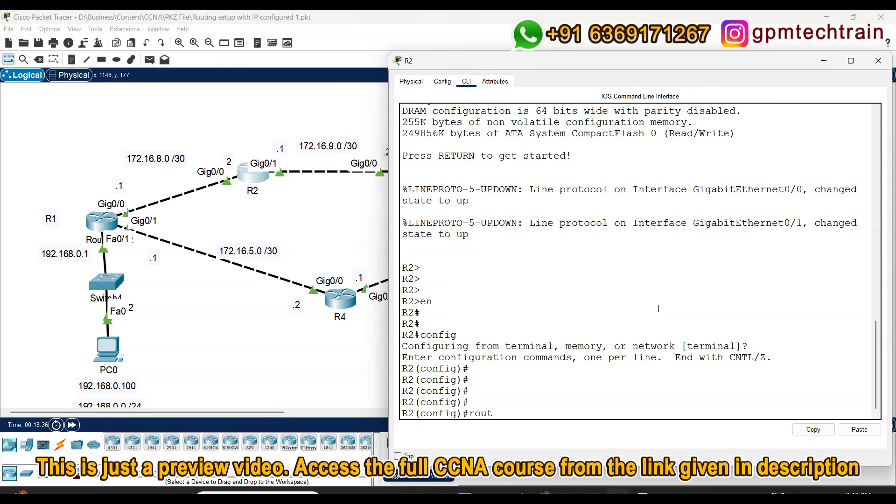
pyautogui.write('er osp')
pyautogui.press('Tab')
pyautogui.write('1')
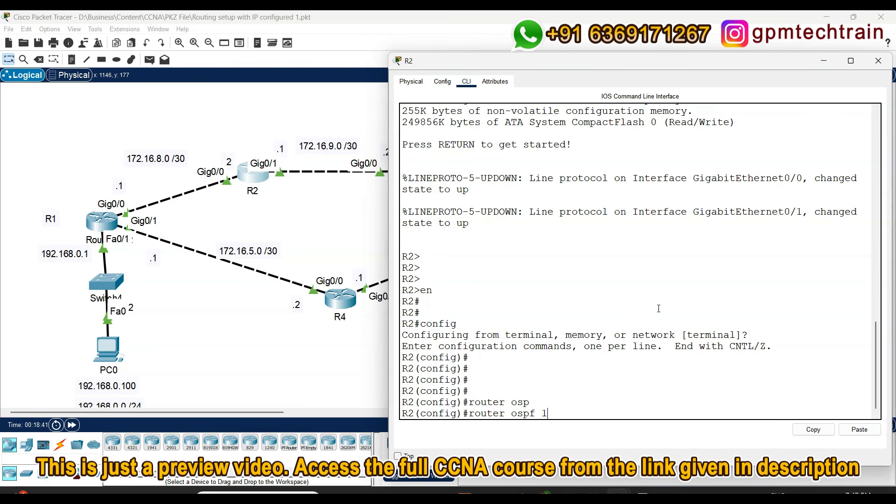
pyautogui.press('Return')
# Advertise network 172.16.8.0 with wildcard mask 0.0.0.3 in OSPF area 0 on R2
pyautogui.write('net')
pyautogui.press('Tab')
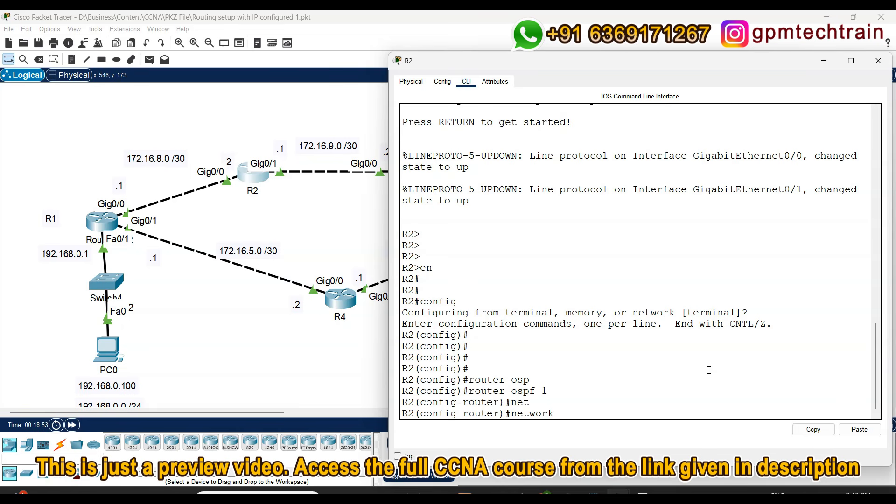
pyautogui.write('172.16.8.0')
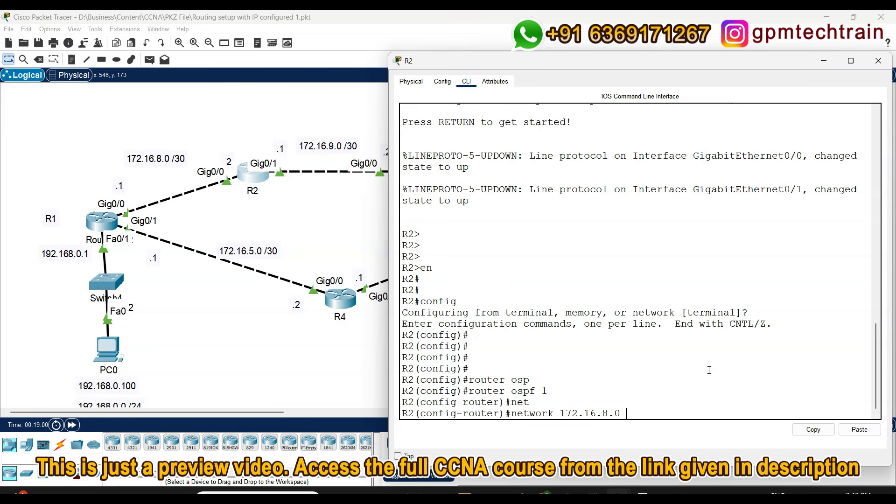
pyautogui.write(' 0.0.0.3 a')
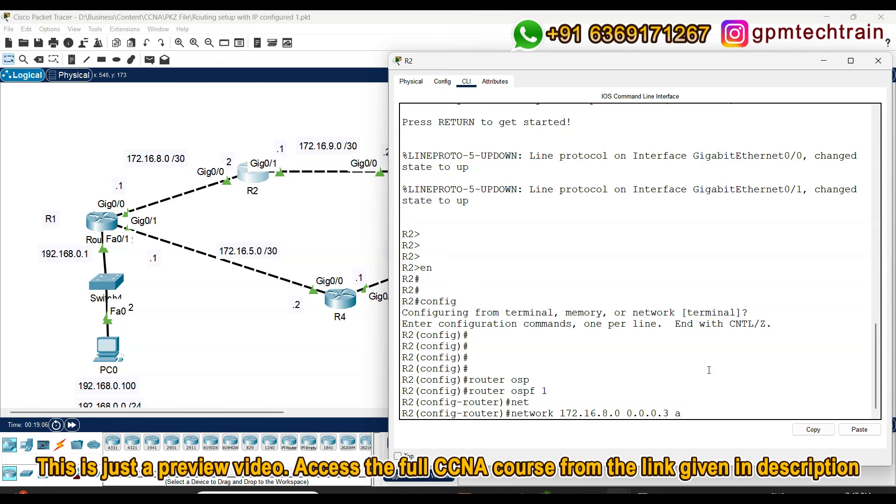
pyautogui.write('re')
pyautogui.press('Tab')
pyautogui.write('0')
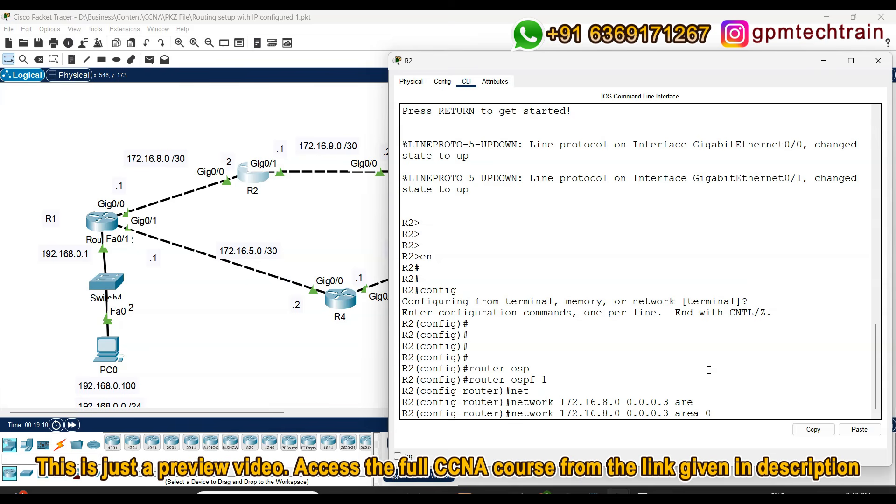
pyautogui.press('Return')
pyautogui.press('Return')
pyautogui.press('Return')
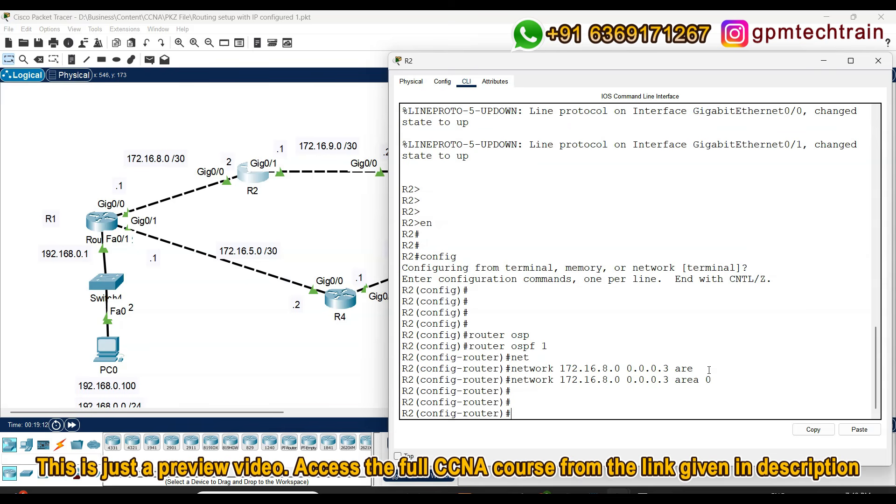
pyautogui.press('Return')
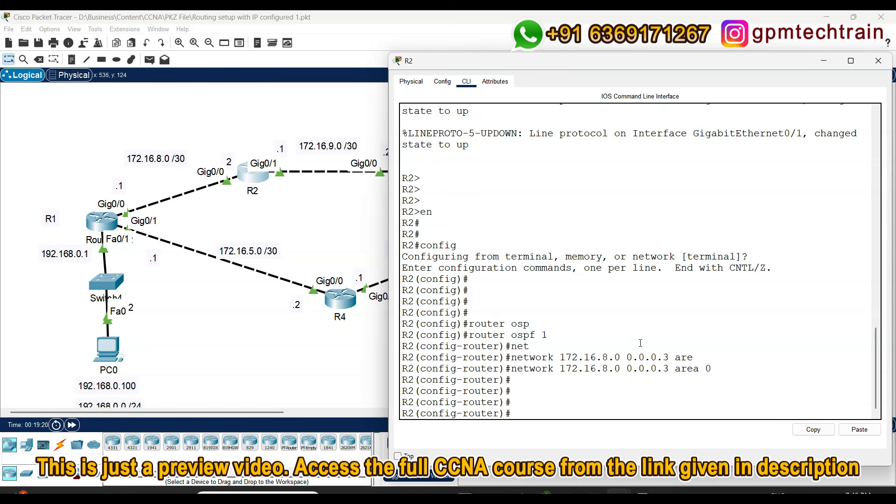
pyautogui.press('Up')
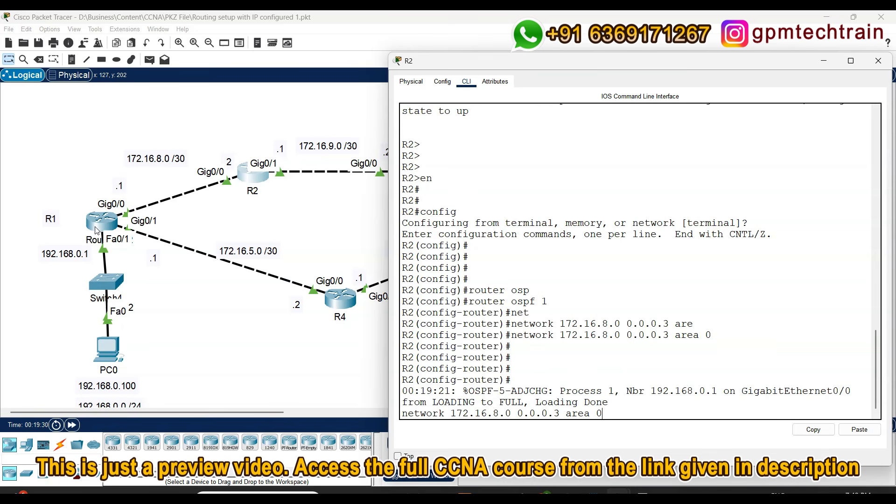
pyautogui.press('BackSpace')
pyautogui.press('BackSpace')
pyautogui.press('BackSpace')
pyautogui.press('BackSpace')
pyautogui.press('BackSpace')
pyautogui.press('BackSpace')
pyautogui.press('BackSpace')
pyautogui.press('BackSpace')
pyautogui.press('BackSpace')
pyautogui.press('BackSpace')
pyautogui.press('BackSpace')
pyautogui.press('BackSpace')
pyautogui.press('BackSpace')
pyautogui.press('BackSpace')
pyautogui.press('BackSpace')
pyautogui.press('BackSpace')
pyautogui.press('BackSpace')
pyautogui.press('BackSpace')
pyautogui.press('BackSpace')
pyautogui.press('BackSpace')
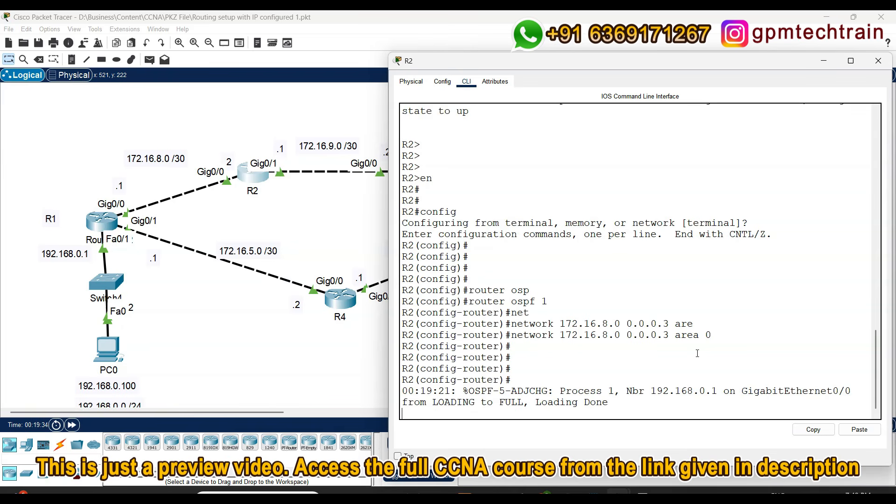
pyautogui.press('Return')
pyautogui.press('Return')
pyautogui.press('Return')
pyautogui.press('Return')
# Reuse the previous network command on R2 to advertise 172.16.9.0 with wildcard mask 0.0.0.3 in area 0
pyautogui.press('Up')
pyautogui.press('Up')
pyautogui.press('Down')
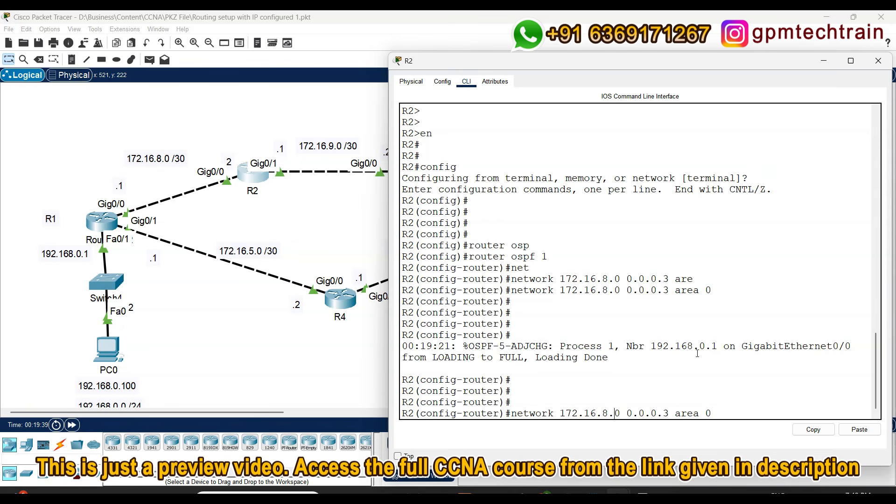
pyautogui.press('Left')
pyautogui.press('BackSpace')
pyautogui.write('9')
pyautogui.press('Return')
pyautogui.press('Return')
pyautogui.press('Return')
pyautogui.press('Return')
# End configuration on R2 and return to privileged EXEC mode
pyautogui.write('en')
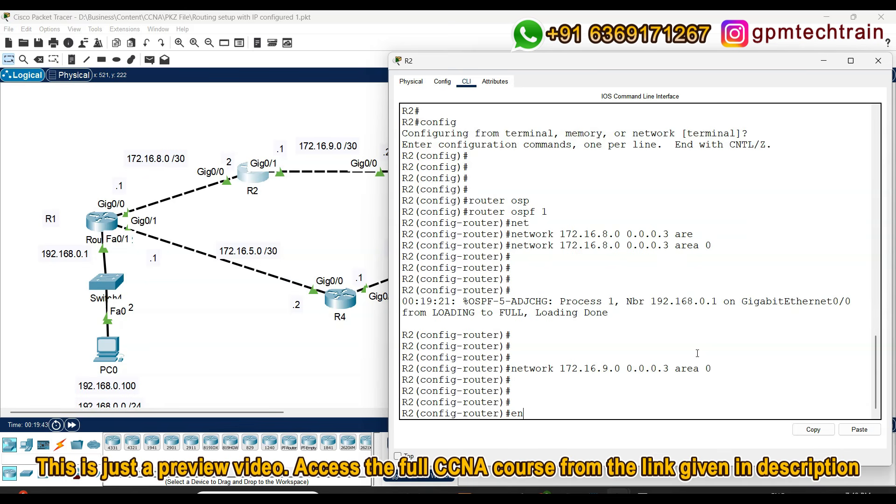
pyautogui.write('d')
pyautogui.press('Return')
pyautogui.press('Return')
pyautogui.press('Return')
pyautogui.press('Return')
pyautogui.press('Return')
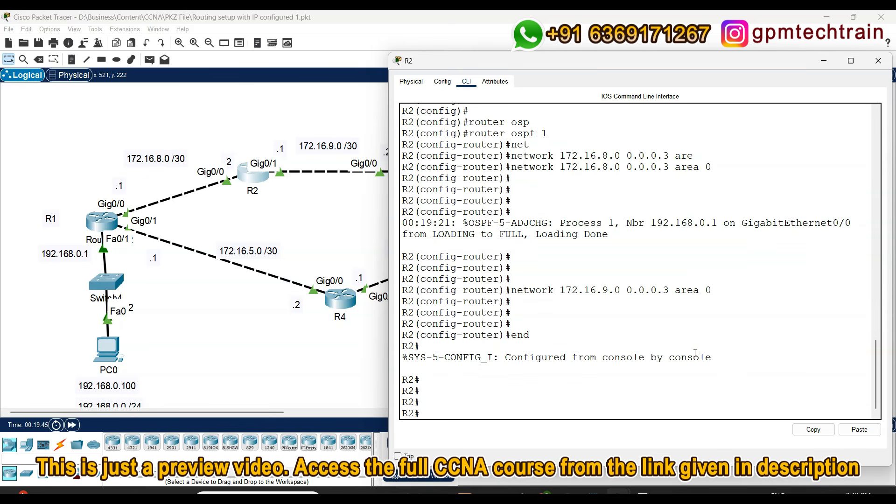
# Zoom out the topology, then open router R3's command-line interface in a repositioned, widened window
pyautogui.click(333, 210)
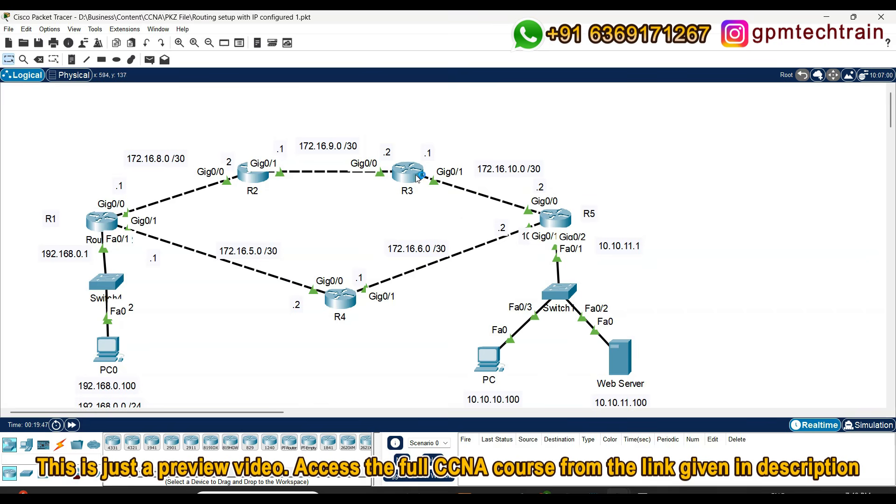
pyautogui.click(209, 42)
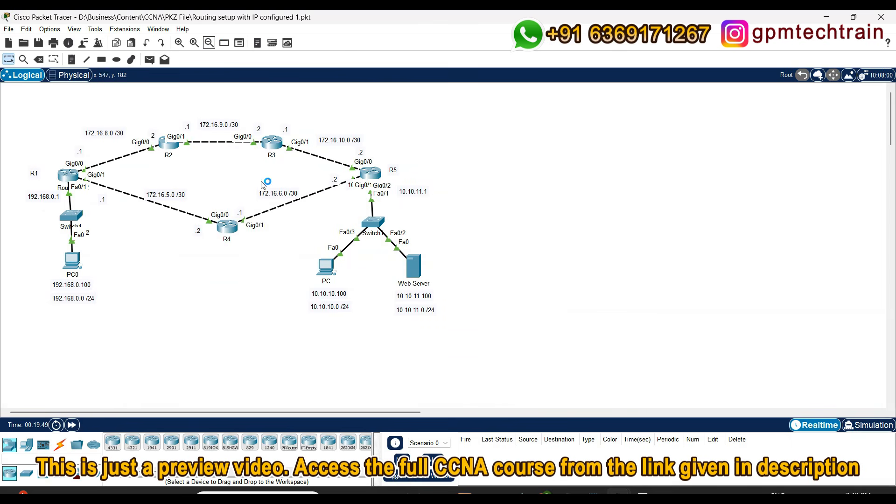
pyautogui.click(277, 147)
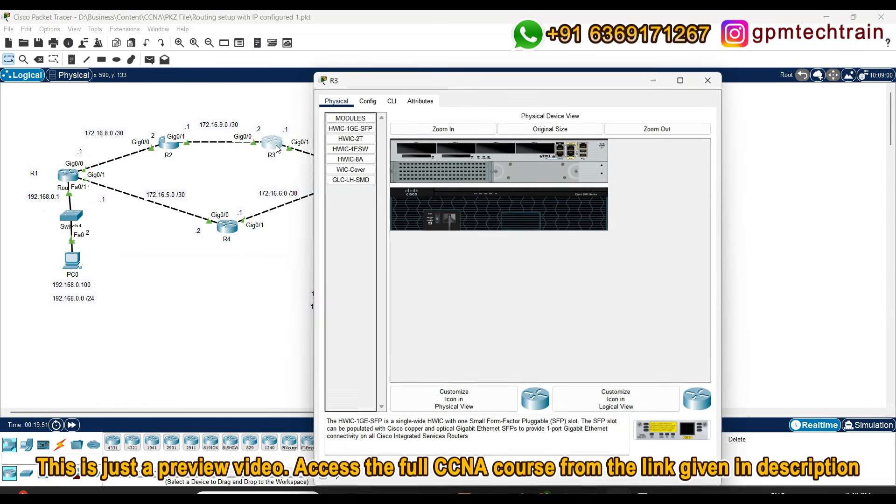
pyautogui.moveTo(467, 81); pyautogui.dragTo(539, 44)
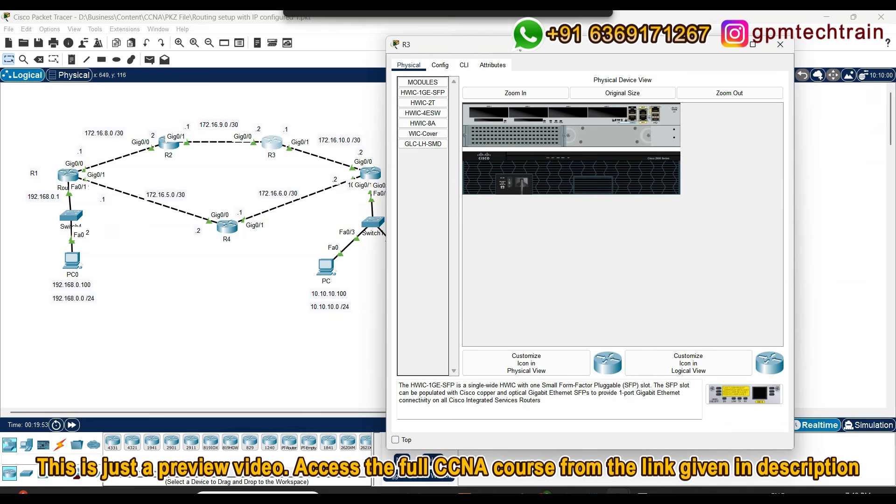
pyautogui.moveTo(795, 258); pyautogui.dragTo(884, 257)
pyautogui.click(464, 65)
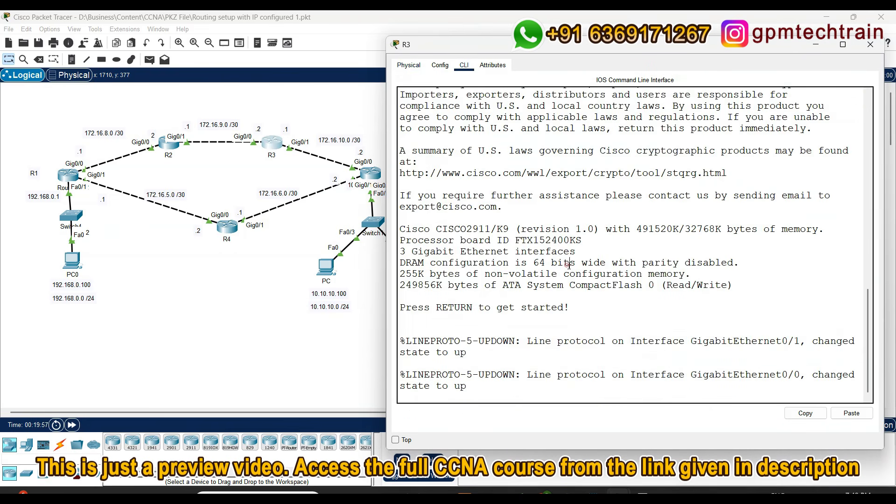
# Start R3's console session and enter privileged EXEC mode with the en command
pyautogui.press('Return')
pyautogui.press('Return')
pyautogui.press('Return')
pyautogui.write('e')
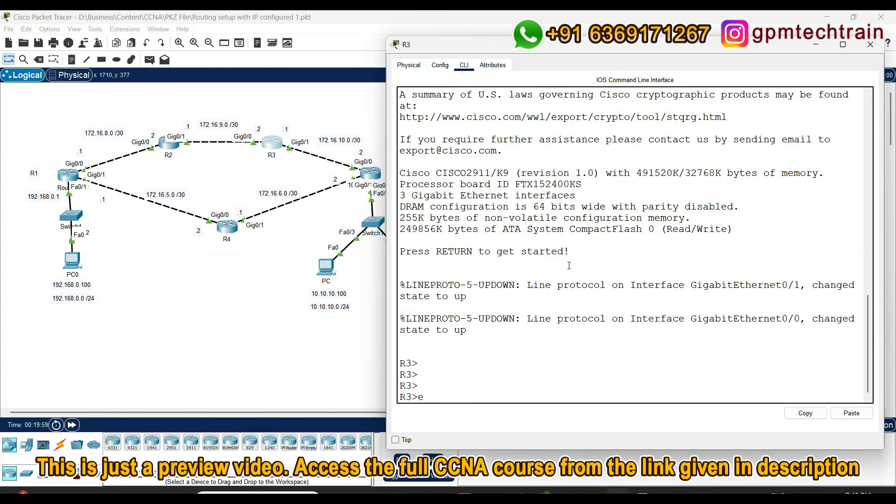
pyautogui.write('n')
pyautogui.press('Return')
pyautogui.press('Return')
# Enter global configuration mode on R3 from the terminal with the config command
pyautogui.write('config')
pyautogui.press('Return')
pyautogui.press('Return')
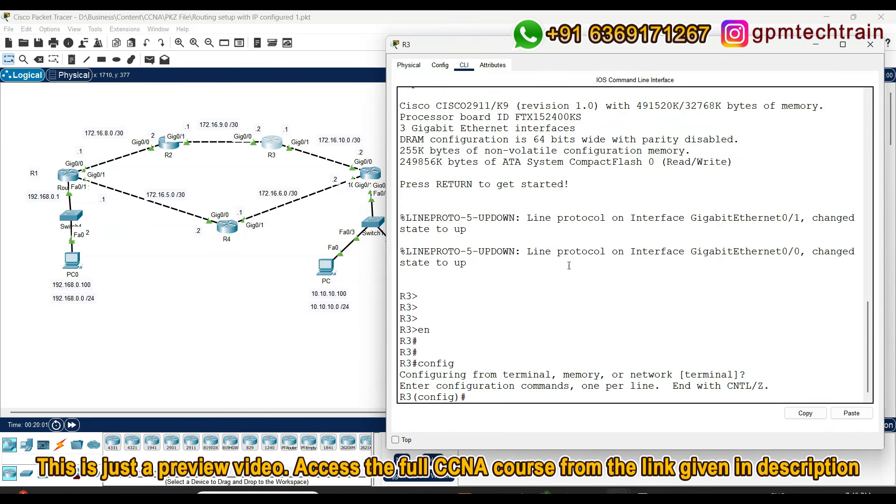
pyautogui.press('Return')
pyautogui.press('Return')
pyautogui.press('Return')
# Enable OSPF routing with process ID 1 on R3
pyautogui.write('router osp')
pyautogui.press('Tab')
pyautogui.write('1')
pyautogui.press('Return')
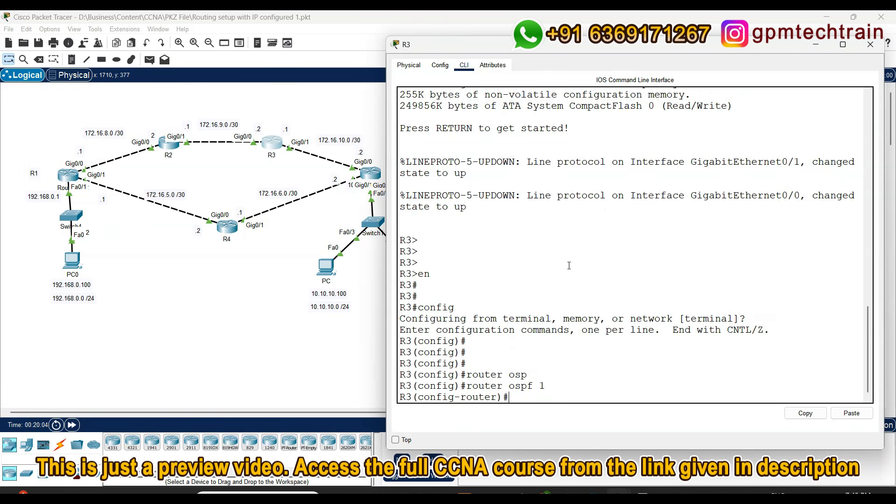
# Advertise network 172.16.9.0 with wildcard mask 0.0.0.3 in OSPF area 0 on R3
pyautogui.write('net')
pyautogui.press('Tab')
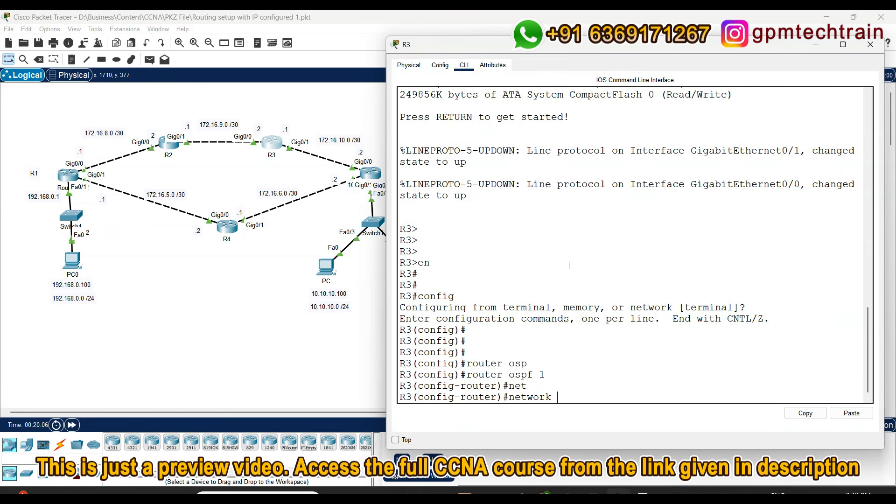
pyautogui.write('172.16.9.0 0.00.0')
pyautogui.press('BackSpace')
pyautogui.press('BackSpace')
pyautogui.press('BackSpace')
pyautogui.write('.0.3 area 0')
pyautogui.press('Return')
# Advertise network 172.16.10.0 with wildcard mask 0.0.0.3 in OSPF area 0 on R3
pyautogui.write('network')
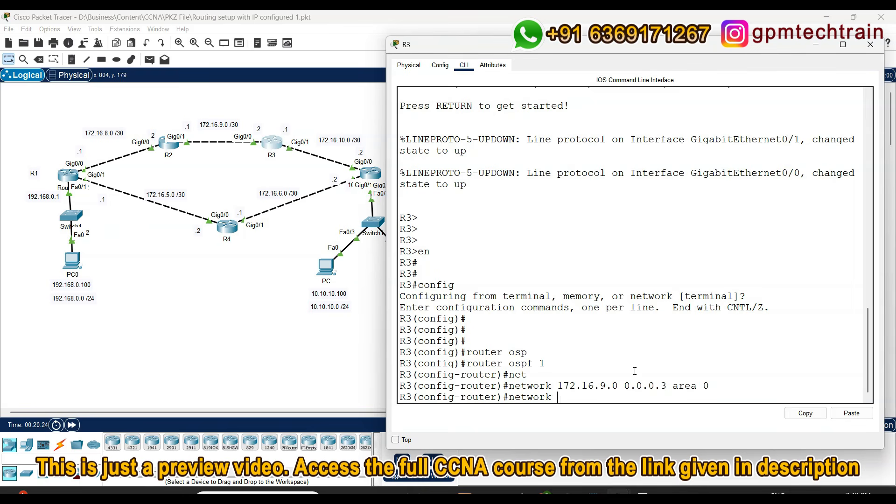
pyautogui.write(' 172.16.')
pyautogui.write('10.')
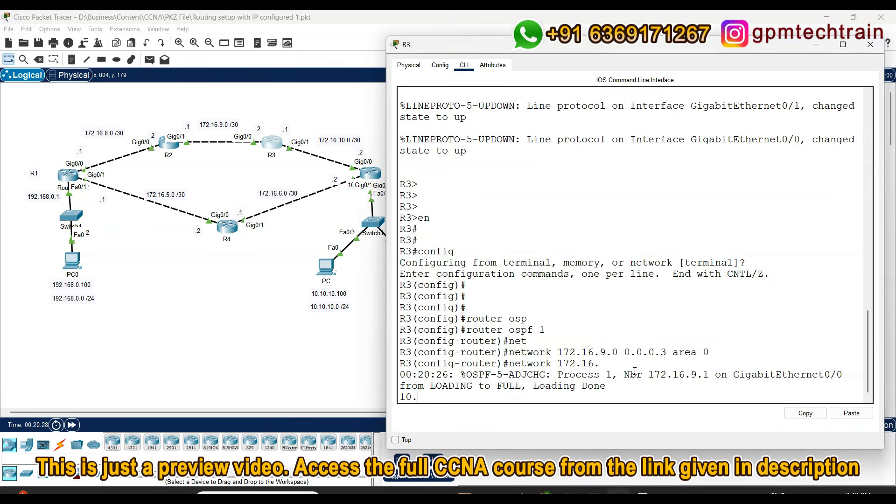
pyautogui.moveTo(616, 384); pyautogui.dragTo(399, 374)
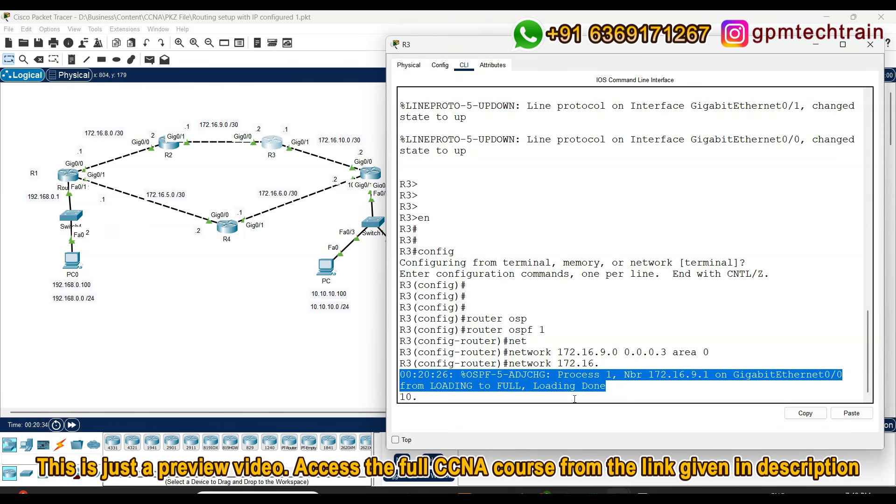
pyautogui.moveTo(599, 363); pyautogui.dragTo(528, 364)
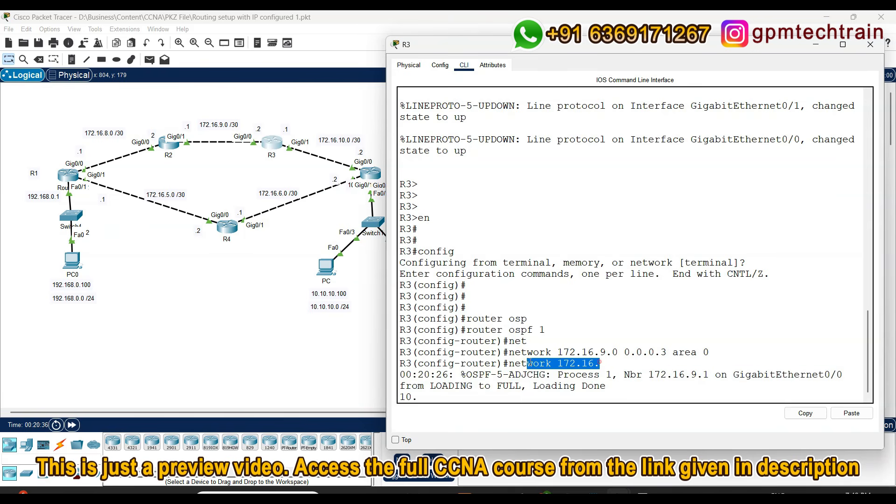
pyautogui.click(450, 396)
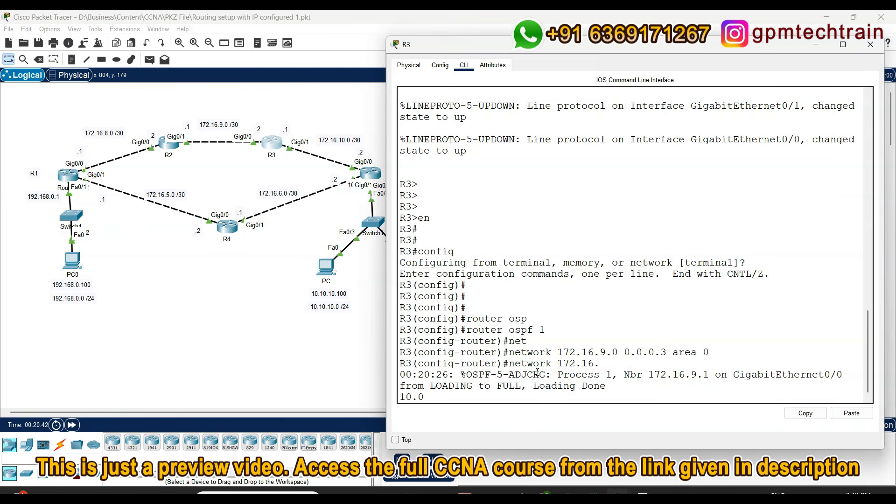
pyautogui.write('0 0.0.0')
pyautogui.write('area 0')
pyautogui.press('Return')
pyautogui.press('Return')
pyautogui.press('Return')
pyautogui.press('Return')
pyautogui.press('Return')
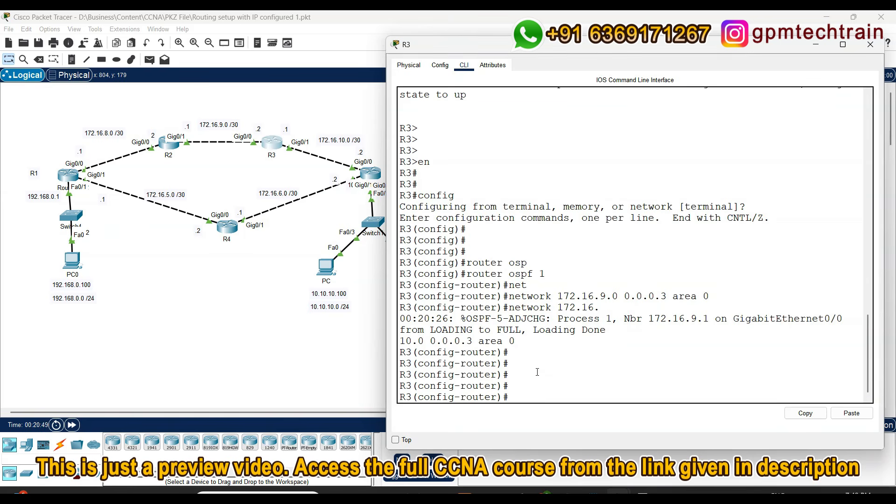
# End configuration on R3 and return to privileged EXEC mode
pyautogui.write('end')
pyautogui.press('Return')
pyautogui.press('Return')
pyautogui.press('Return')
pyautogui.press('Return')
pyautogui.press('Return')
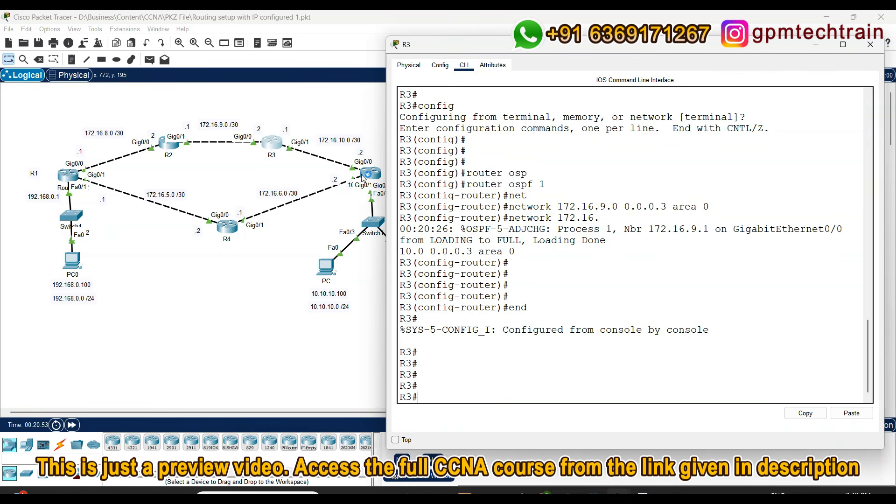
# Open router R4's command-line interface and reposition and widen its window
pyautogui.click(226, 229)
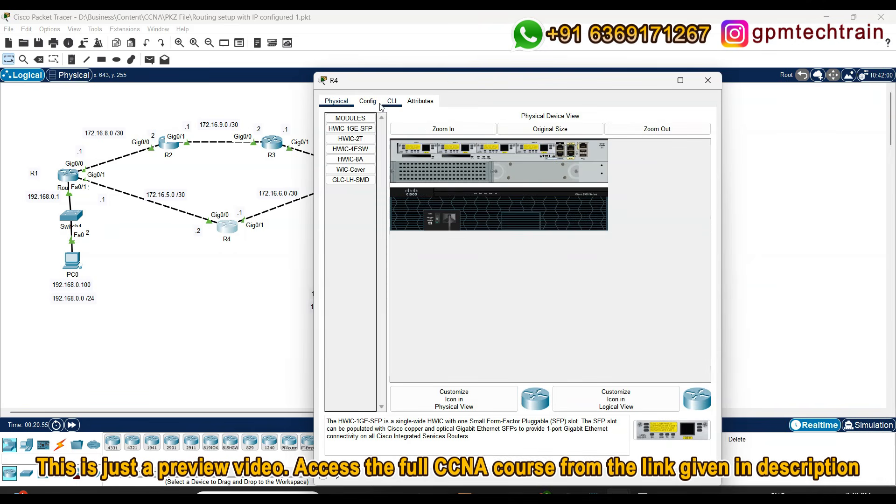
pyautogui.click(392, 101)
pyautogui.moveTo(456, 84); pyautogui.dragTo(507, 47)
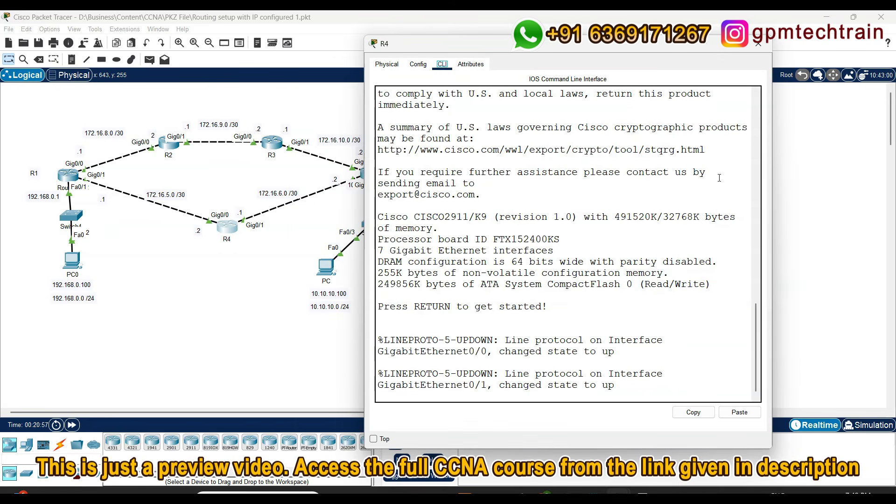
pyautogui.moveTo(775, 186); pyautogui.dragTo(893, 186)
pyautogui.click(694, 264)
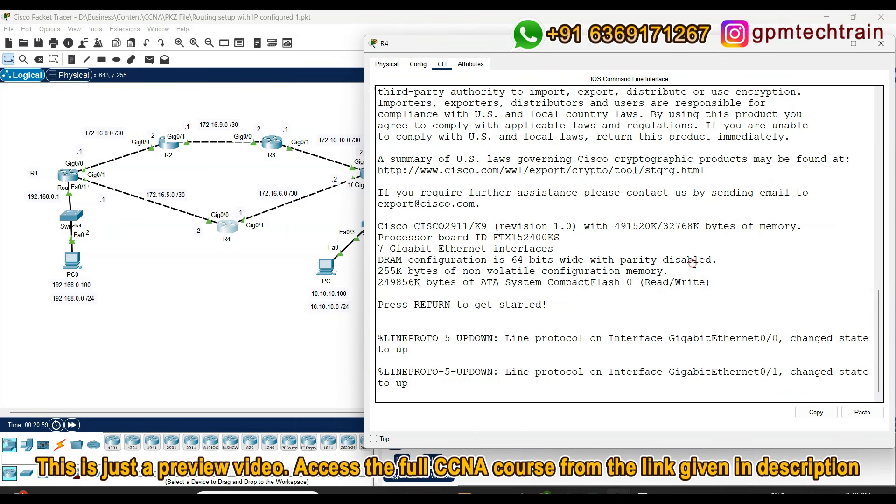
# Start R4's console session and enter privileged EXEC mode with the en command
pyautogui.press('Return')
pyautogui.press('Return')
pyautogui.press('Return')
pyautogui.write('en')
pyautogui.press('Return')
pyautogui.press('Return')
pyautogui.press('Return')
# Enter global configuration mode on R4 from the terminal with the config command
pyautogui.write('config')
pyautogui.press('Return')
pyautogui.press('Return')
pyautogui.press('Return')
pyautogui.press('Return')
pyautogui.press('Return')
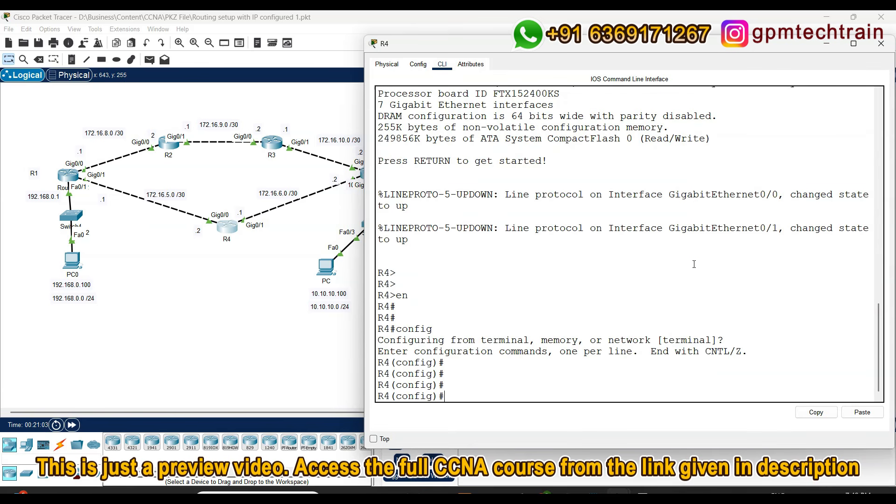
# Enable OSPF routing with process ID 1 on R4
pyautogui.write('router os')
pyautogui.press('Tab')
pyautogui.write('1')
pyautogui.press('Return')
# Advertise network 172.16.5.0 with wildcard mask 0.0.0.3 in OSPF area 0 on R4
pyautogui.write('net')
pyautogui.press('Tab')
pyautogui.write('172.16.5.0')
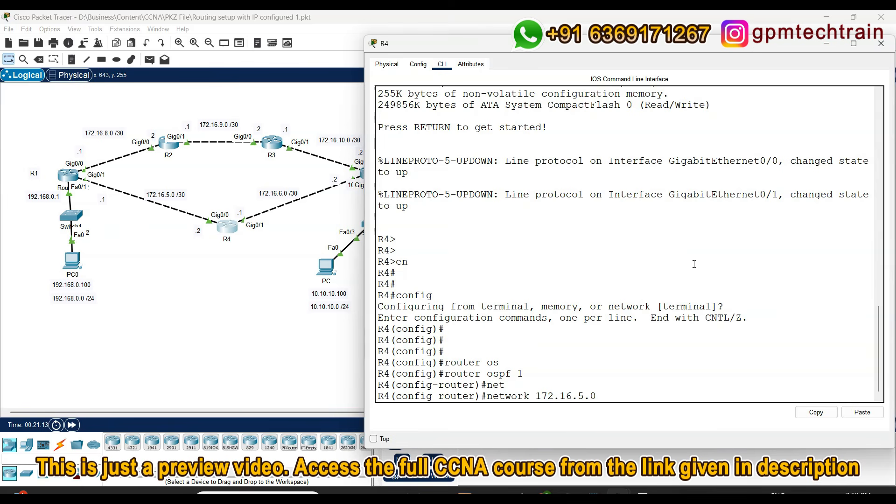
pyautogui.write(' 0.0.0.3 area 0')
pyautogui.press('Return')
# Advertise network 172.16.6.0 with wildcard mask 0.0.0.3 in OSPF area 0 on R4
pyautogui.press('Up')
pyautogui.press('Left')
pyautogui.press('Left')
pyautogui.press('Left')
pyautogui.press('Left')
pyautogui.press('Left')
pyautogui.press('Left')
pyautogui.press('Left')
pyautogui.press('Left')
pyautogui.press('Left')
pyautogui.press('Left')
pyautogui.press('Left')
pyautogui.press('Left')
pyautogui.press('Left')
pyautogui.press('BackSpace')
pyautogui.write('6')
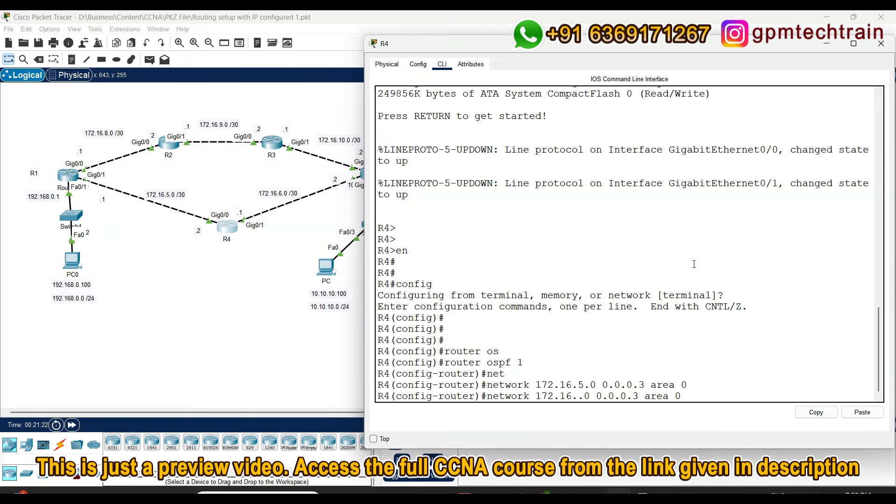
pyautogui.press('Return')
# End configuration mode on R4 and return to the network topology
pyautogui.write('end')
pyautogui.press('Return')
pyautogui.press('Return')
pyautogui.press('Return')
pyautogui.press('Return')
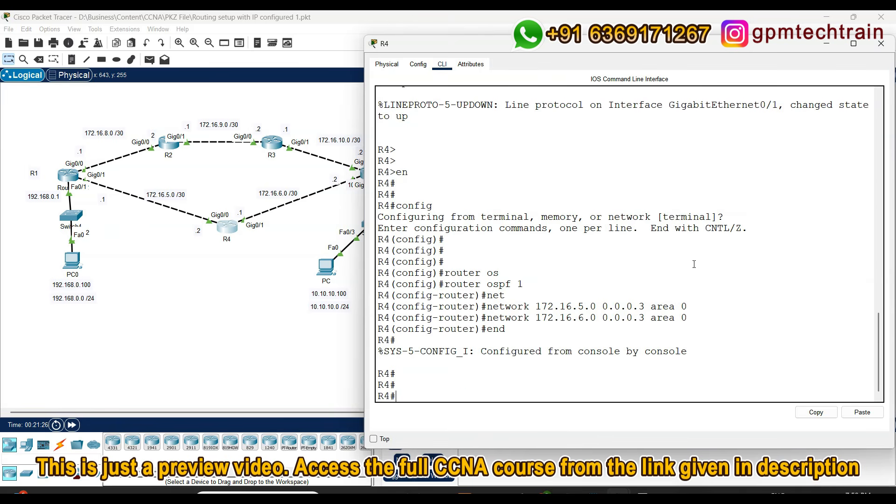
pyautogui.click(234, 365)
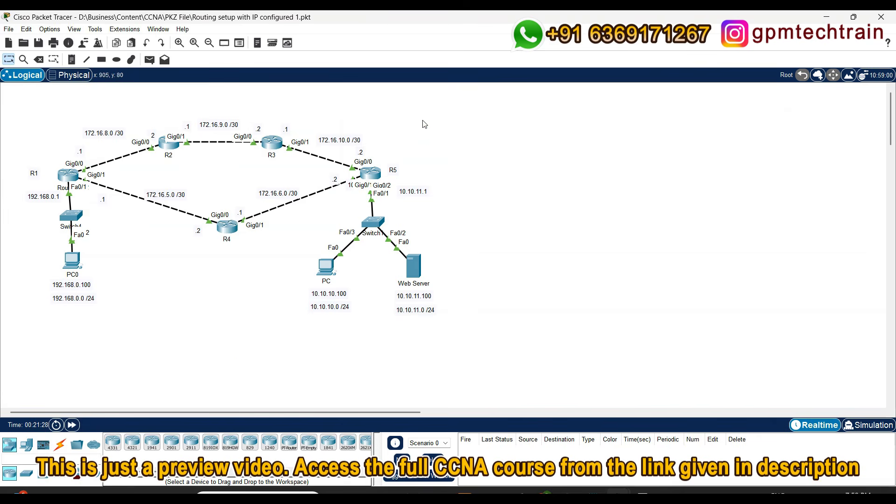
# Start R5's console session and enter privileged EXEC mode with the en command
pyautogui.click(371, 173)
pyautogui.moveTo(483, 79); pyautogui.dragTo(590, 53)
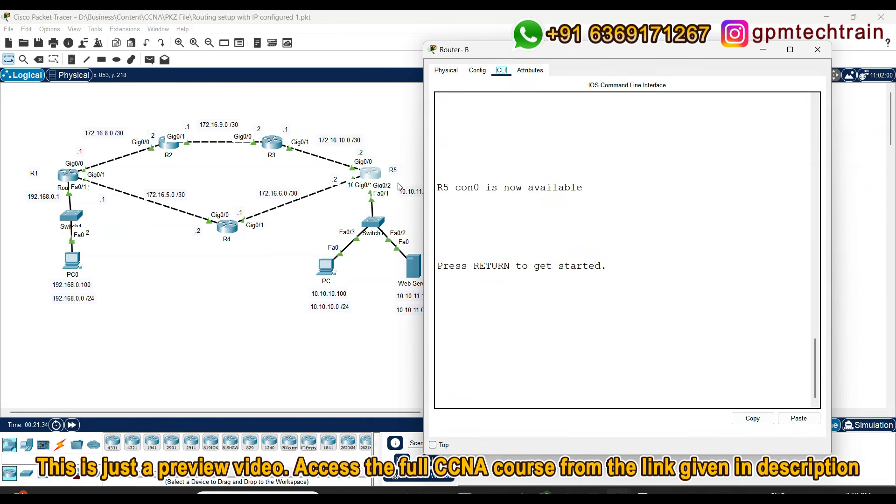
pyautogui.click(532, 245)
pyautogui.press('Return')
pyautogui.press('Return')
pyautogui.press('Return')
pyautogui.press('Return')
pyautogui.write('en')
pyautogui.press('Return')
pyautogui.press('Return')
pyautogui.press('Return')
# Enter global configuration mode on R5 from the terminal with the config command
pyautogui.write('config')
pyautogui.press('Return')
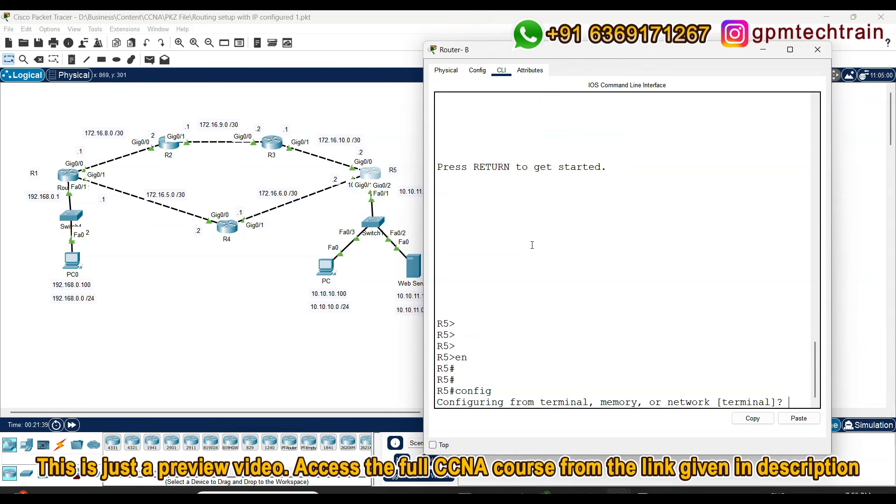
pyautogui.press('Return')
pyautogui.press('Return')
pyautogui.press('Return')
# Enable OSPF routing with process ID 1 on R5
pyautogui.write('router os')
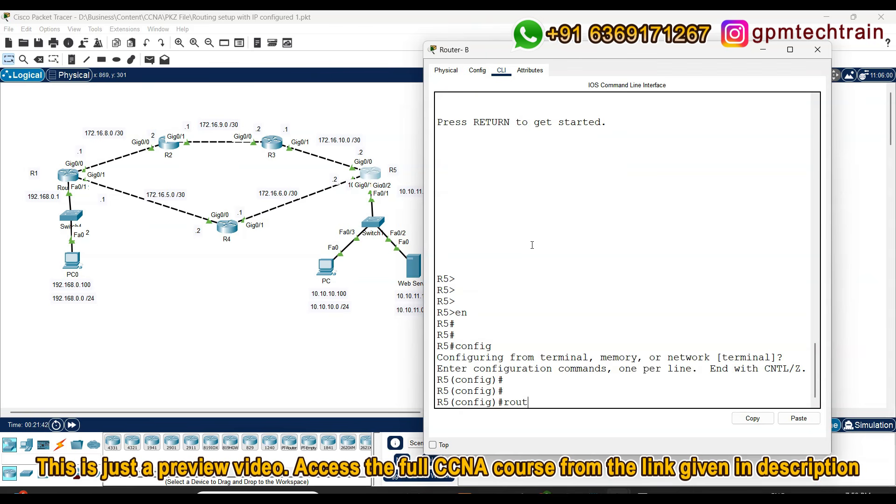
pyautogui.press('Tab')
pyautogui.write('1')
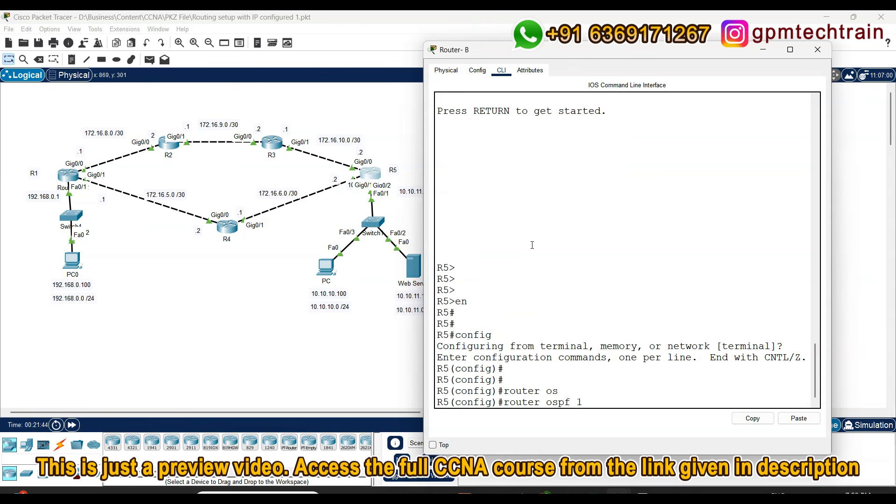
pyautogui.press('Return')
# Advertise network 172.16.10.0 with wildcard mask 0.0.0.3 in OSPF area 0 on R5
pyautogui.write('net')
pyautogui.press('Tab')
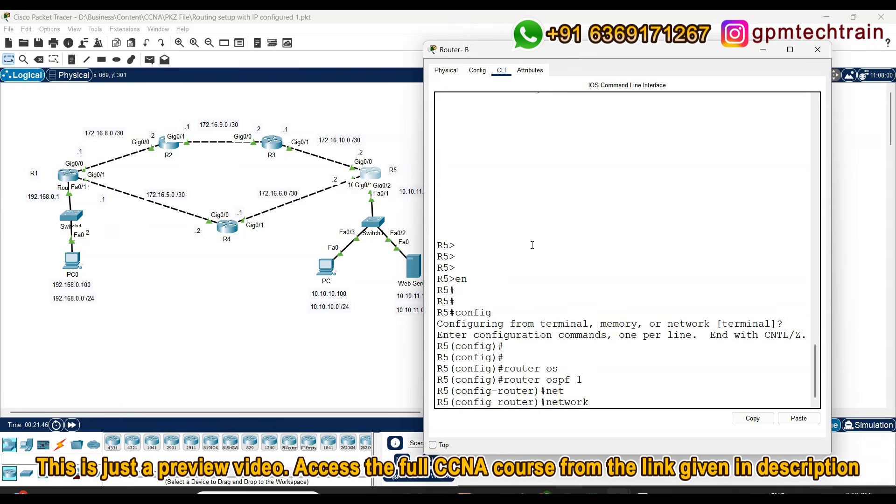
pyautogui.write('172.16.10.0 0.0.0.3 area 0')
pyautogui.press('Return')
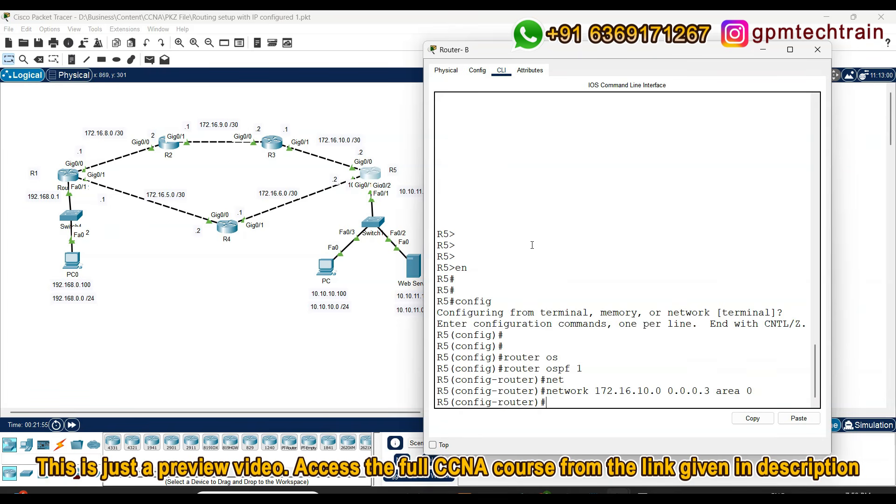
# Advertise network 172.16.6.0 with wildcard mask 0.0.0.3 in OSPF area 0 on R5
pyautogui.press('Up')
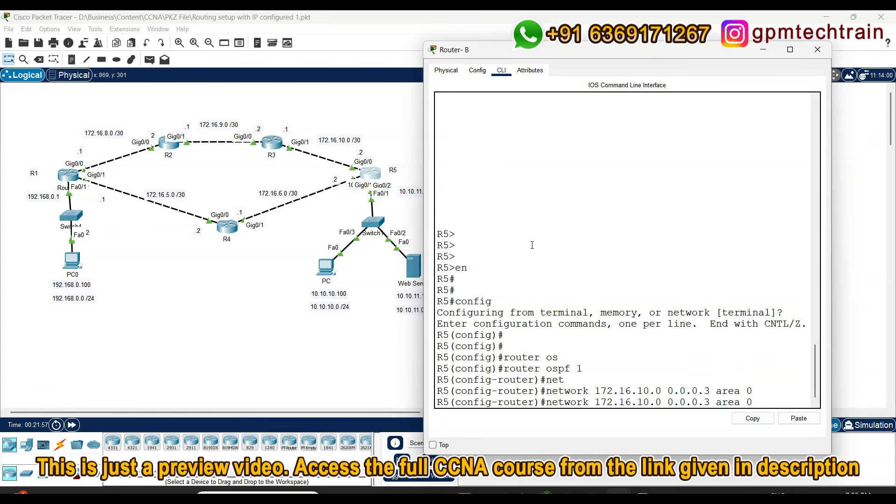
pyautogui.press('BackSpace')
pyautogui.press('BackSpace')
pyautogui.write('6')
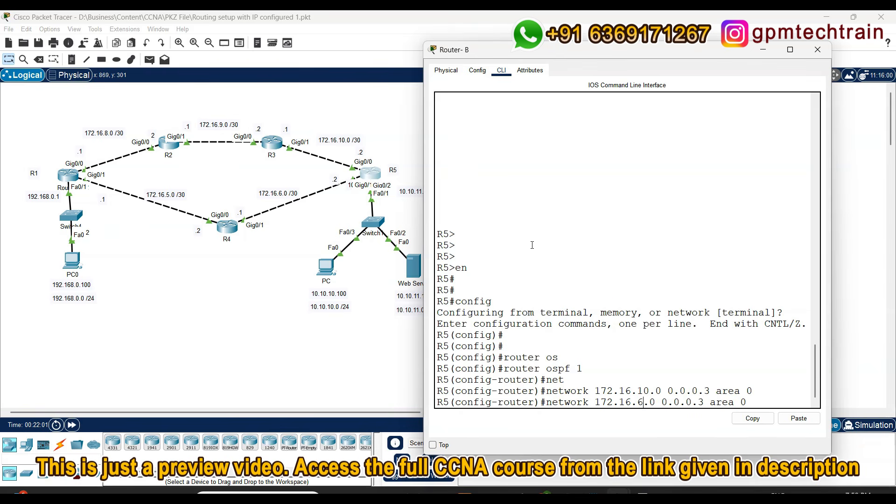
pyautogui.press('Return')
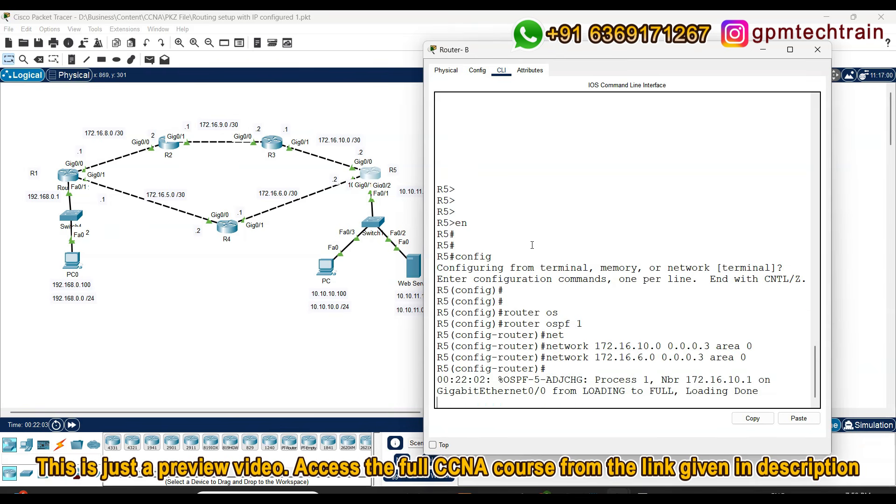
pyautogui.press('Return')
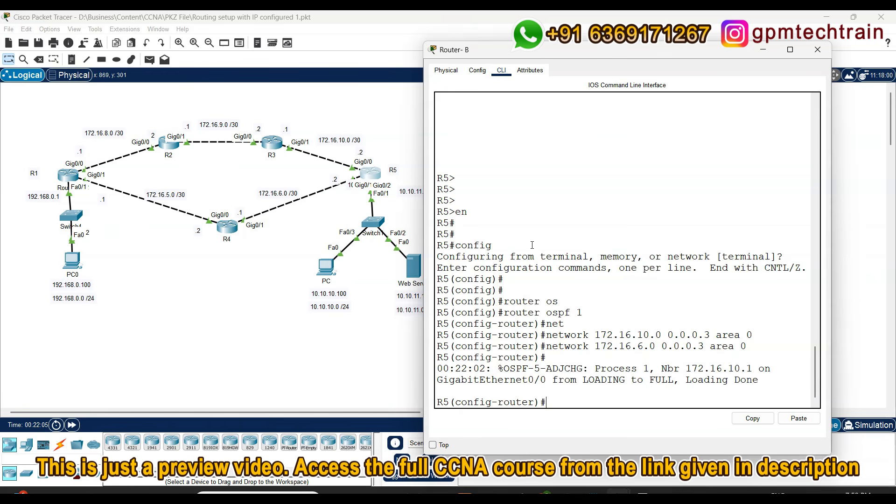
pyautogui.press('Return')
pyautogui.press('Return')
pyautogui.press('Return')
pyautogui.press('Return')
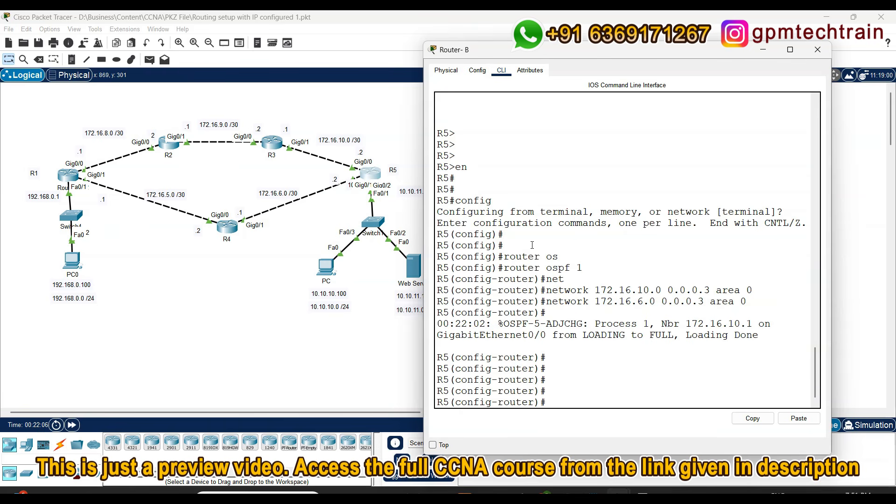
pyautogui.write('net')
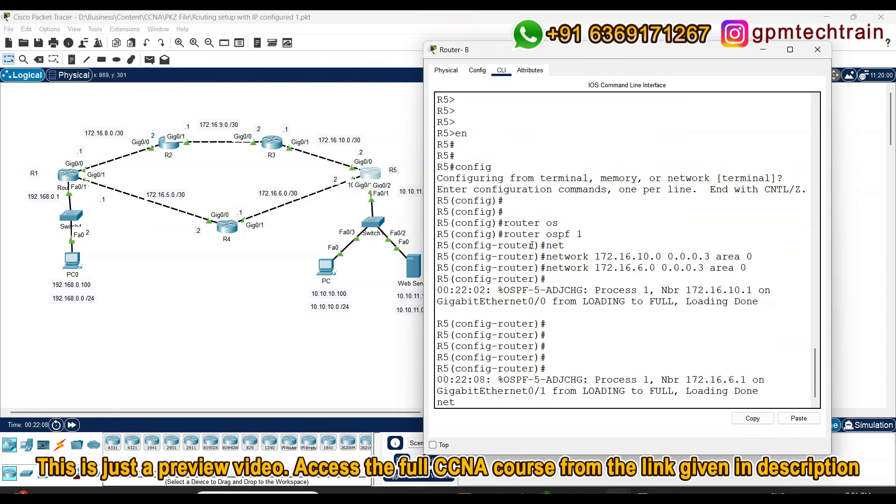
pyautogui.press('BackSpace')
pyautogui.press('BackSpace')
pyautogui.press('Return')
pyautogui.press('Return')
pyautogui.press('Return')
pyautogui.press('Return')
pyautogui.press('Return')
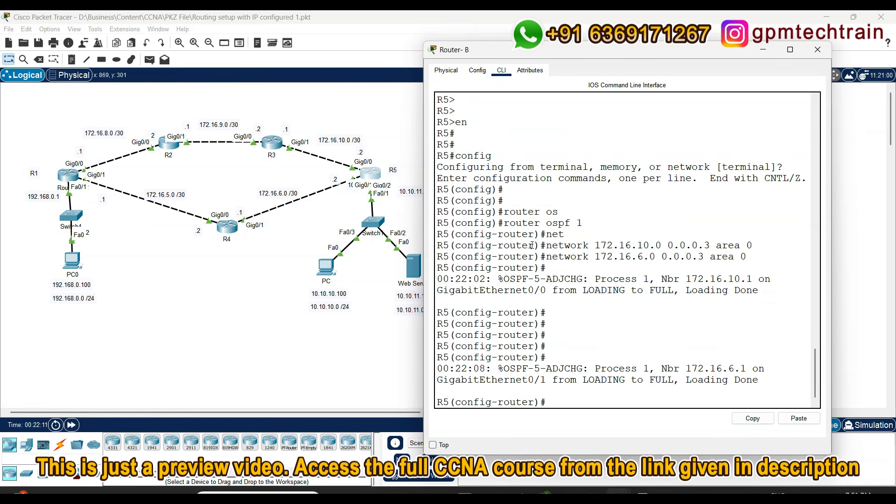
# Advertise network 10.10.10.0 with wildcard mask 0.0.0.255 in OSPF area 0 on R5
pyautogui.write('net')
pyautogui.press('Tab')
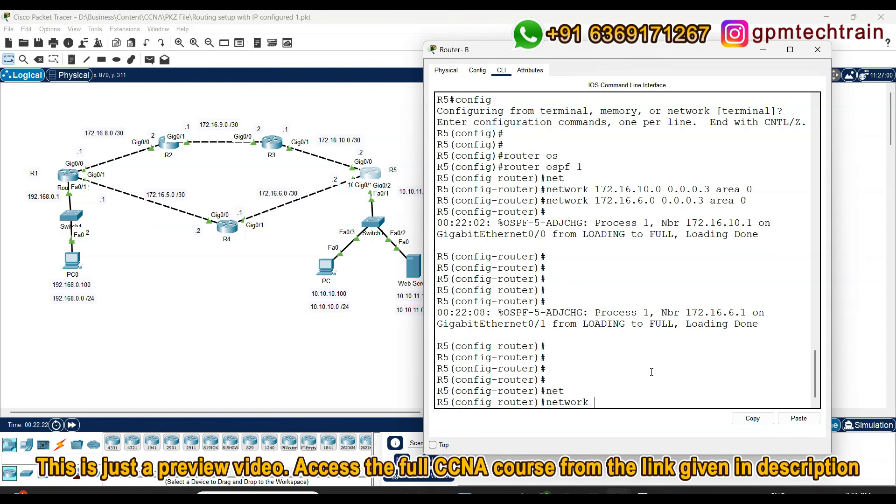
pyautogui.write('10.10.10.0 0.0.0.255 area 0')
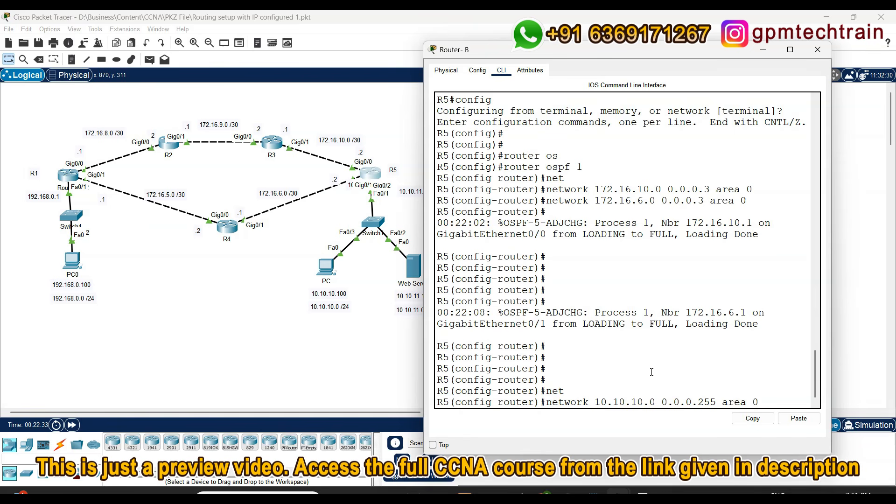
pyautogui.press('Return')
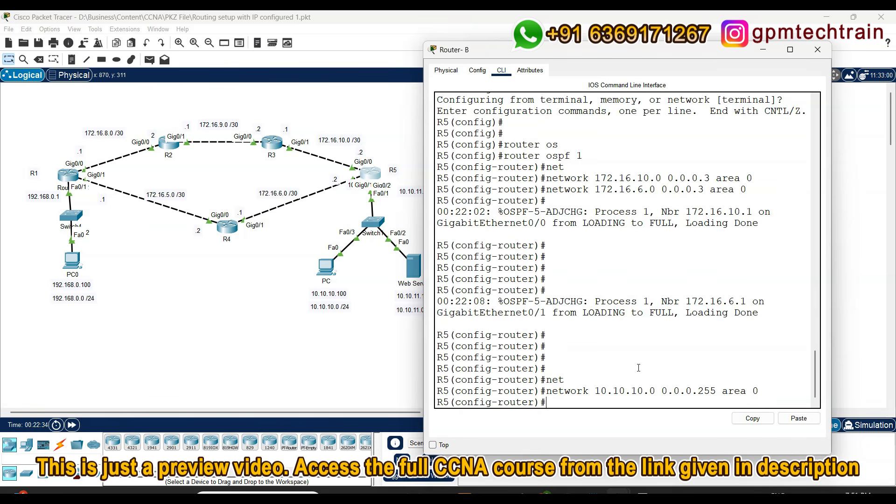
# Advertise network 10.10.11.0 with wildcard mask 0.0.0.255 in OSPF area 0 on R5
pyautogui.press('Up')
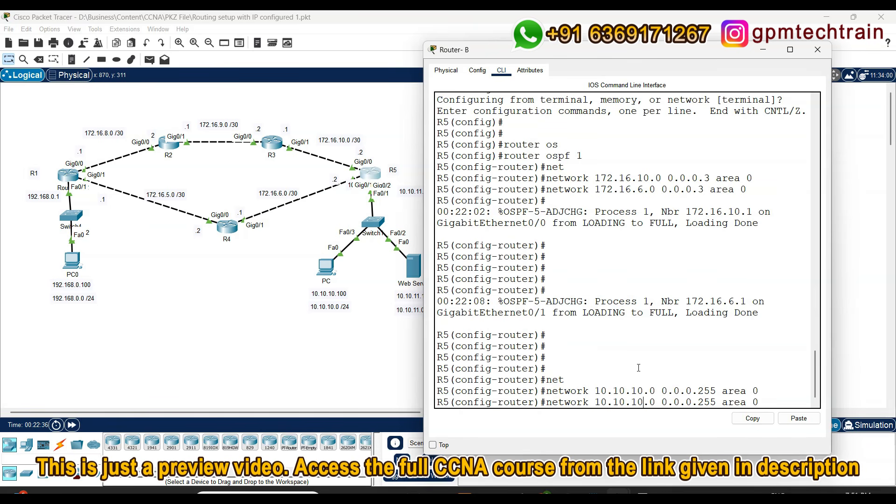
pyautogui.press('Left')
pyautogui.press('Left')
pyautogui.press('Left')
pyautogui.press('Left')
pyautogui.press('Left')
pyautogui.press('Left')
pyautogui.press('Left')
pyautogui.press('Left')
pyautogui.press('Left')
pyautogui.press('Left')
pyautogui.press('Left')
pyautogui.press('Left')
pyautogui.press('Left')
pyautogui.press('Left')
pyautogui.press('Left')
pyautogui.press('Left')
pyautogui.press('Left')
pyautogui.press('Left')
pyautogui.press('Left')
pyautogui.press('BackSpace')
pyautogui.write('1')
pyautogui.press('Return')
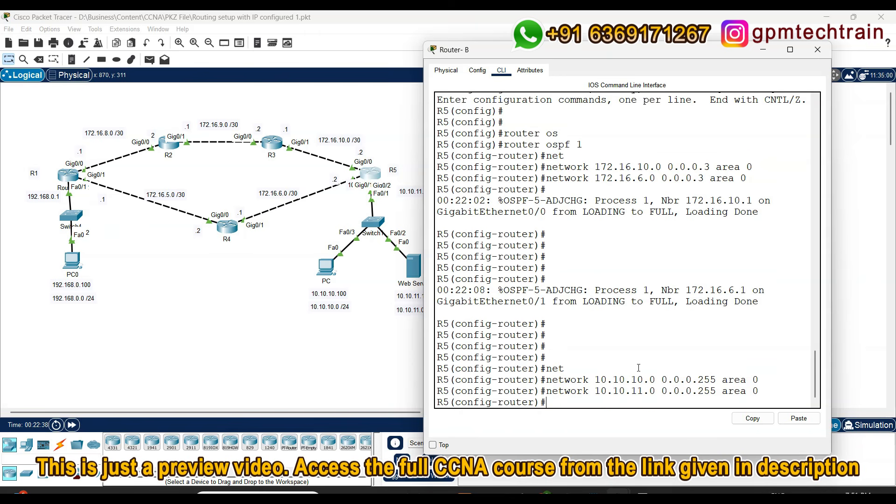
# End configuration mode on R5 and close its device window
pyautogui.write('end')
pyautogui.press('Return')
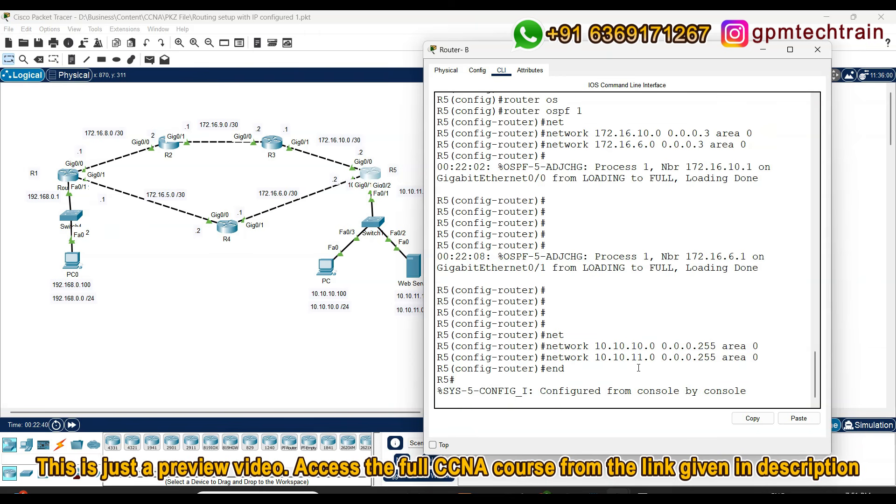
pyautogui.press('Return')
pyautogui.press('Return')
pyautogui.press('Return')
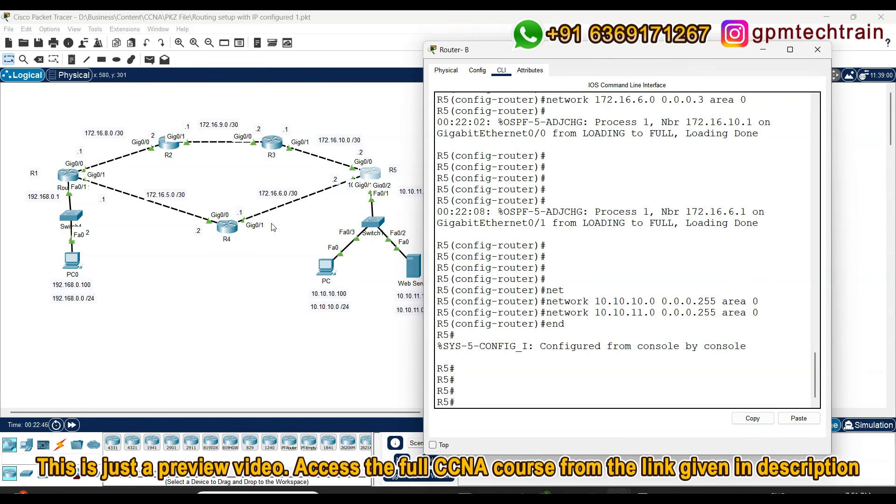
pyautogui.click(820, 50)
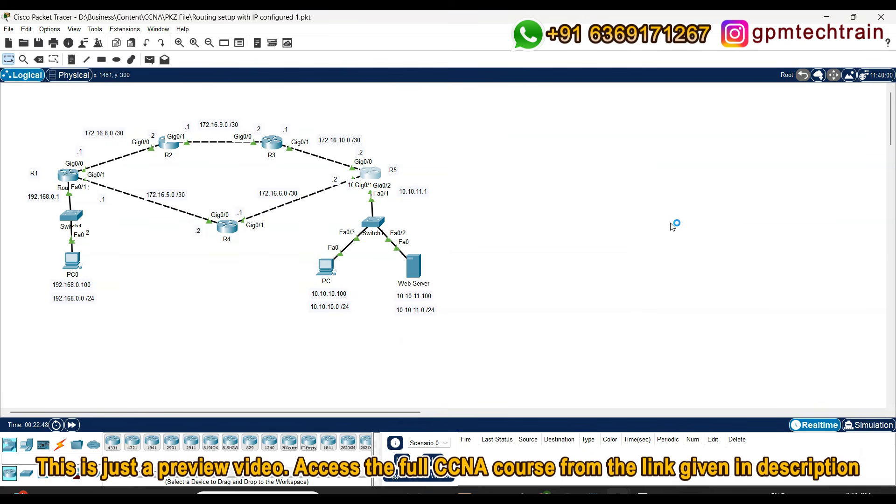
# Reopen R1's console and display its routing protocol details with the show ip protocols command
pyautogui.click(637, 199)
pyautogui.click(68, 176)
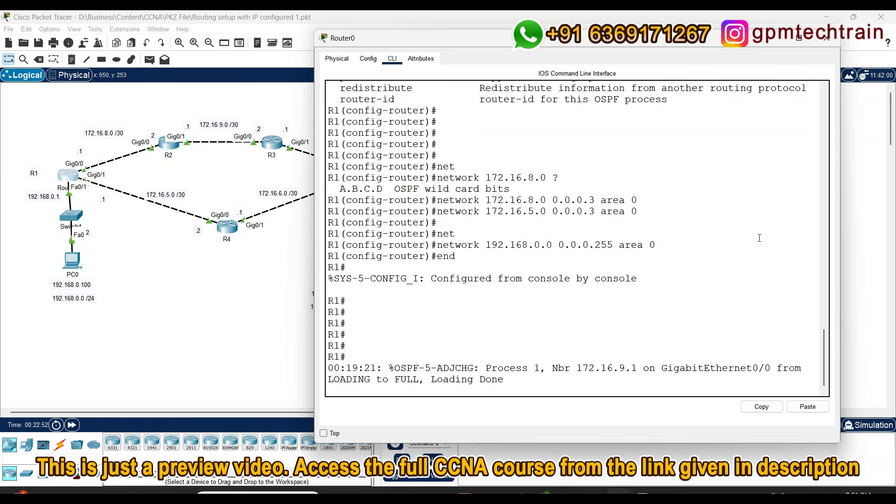
pyautogui.click(746, 336)
pyautogui.press('Return')
pyautogui.press('Return')
pyautogui.press('Return')
pyautogui.press('Return')
pyautogui.press('Return')
pyautogui.press('Return')
pyautogui.press('Return')
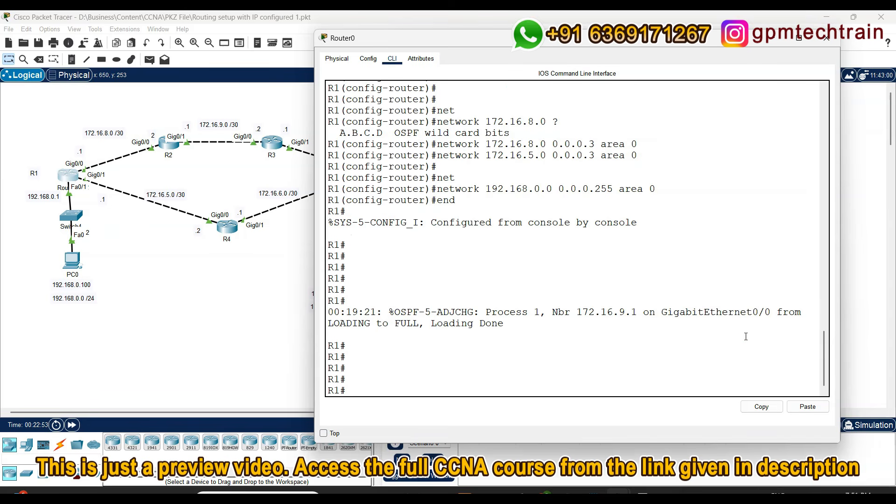
pyautogui.write('show')
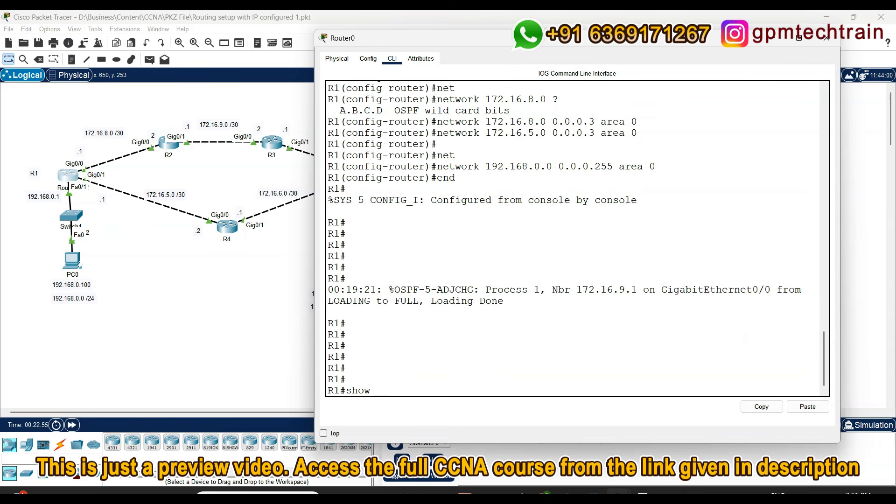
pyautogui.write(' ip pro')
pyautogui.press('Tab')
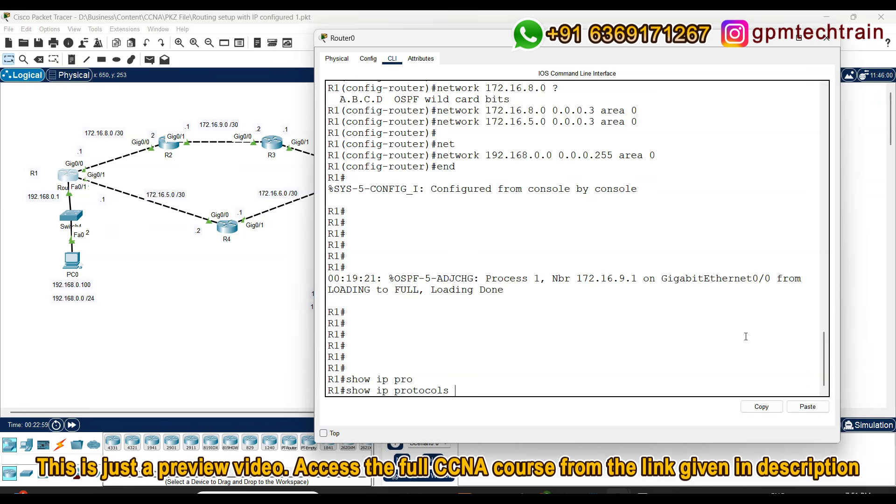
pyautogui.press('Return')
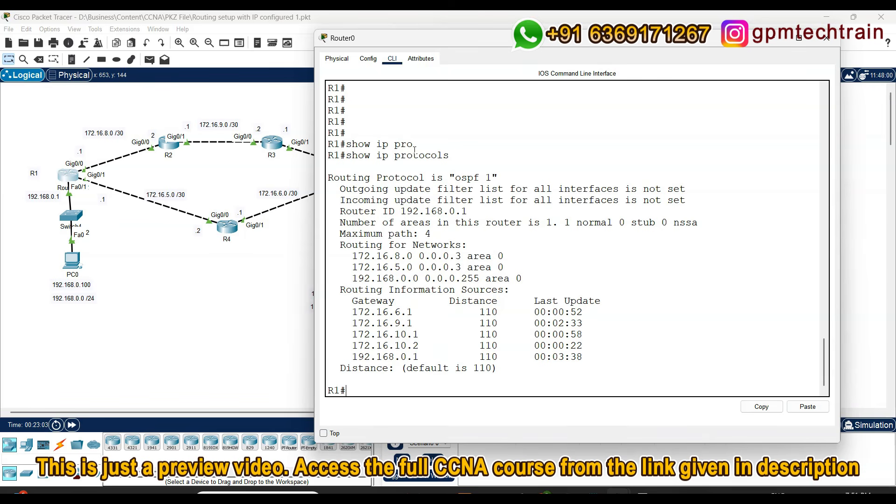
# Examine the routing protocol, router ID and default administrative distance in R1's show ip protocols output
pyautogui.moveTo(450, 155); pyautogui.dragTo(358, 156)
pyautogui.moveTo(491, 179); pyautogui.dragTo(456, 180)
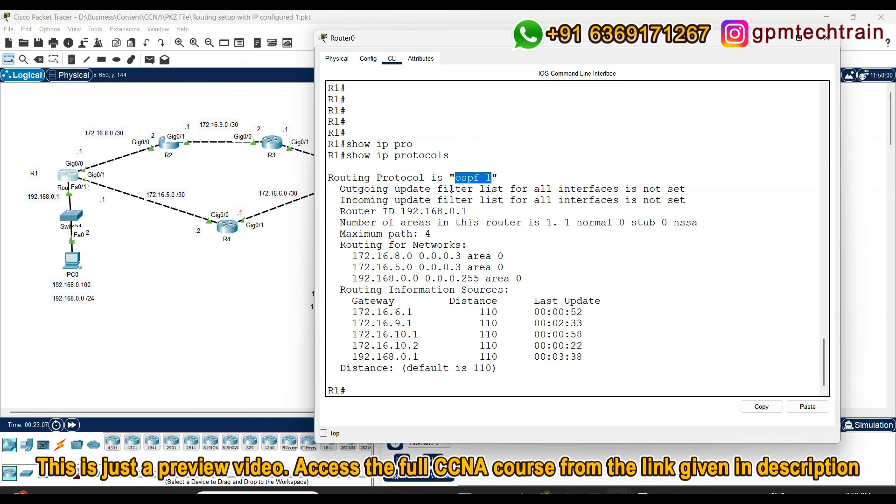
pyautogui.click(490, 182)
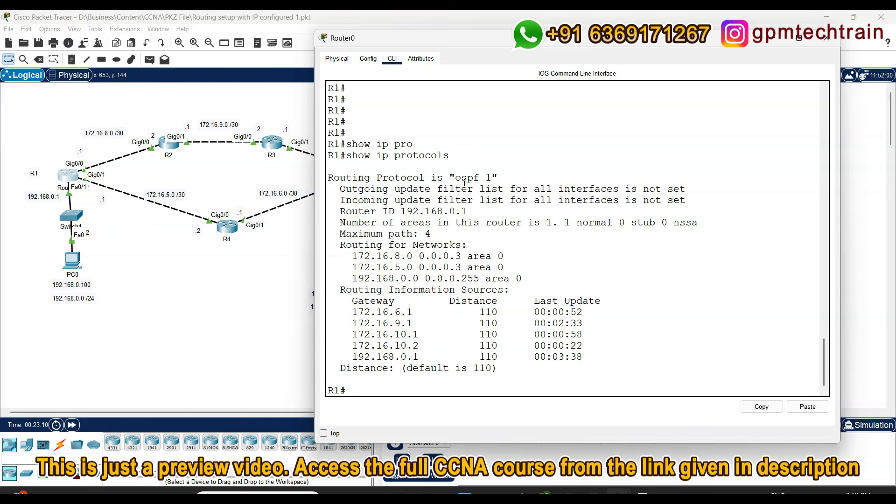
pyautogui.moveTo(482, 212); pyautogui.dragTo(334, 214)
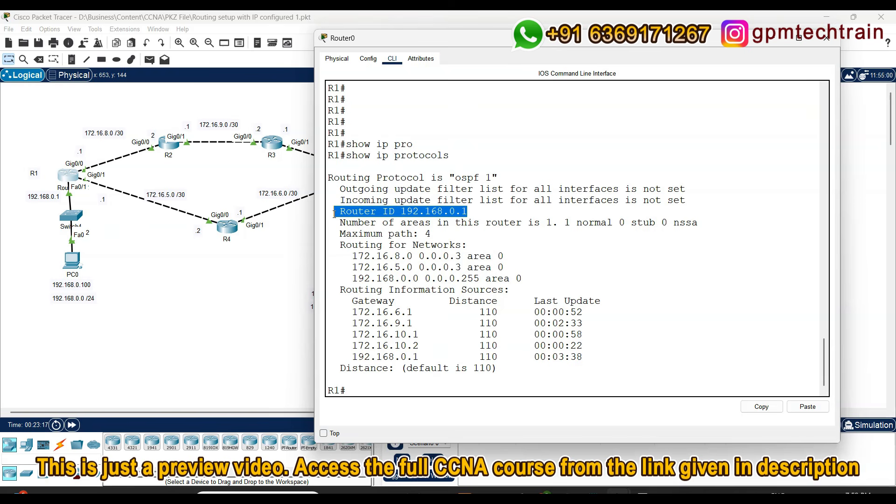
pyautogui.click(343, 212)
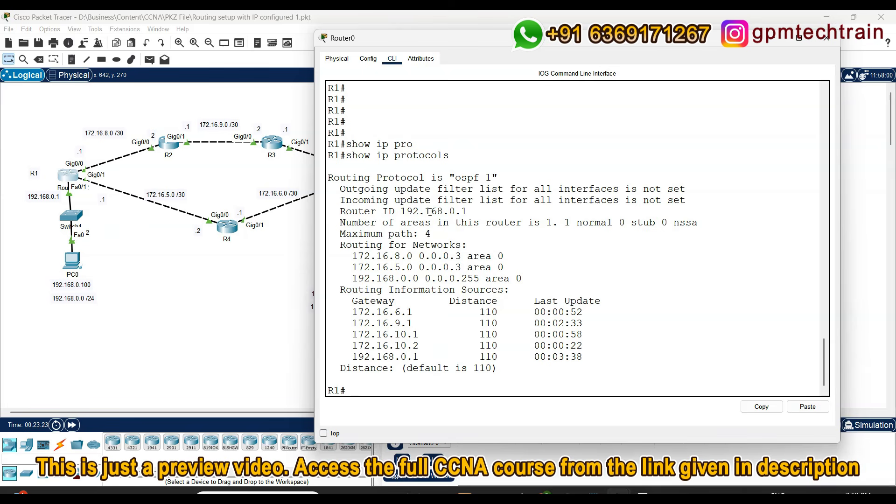
pyautogui.moveTo(470, 211); pyautogui.dragTo(340, 211)
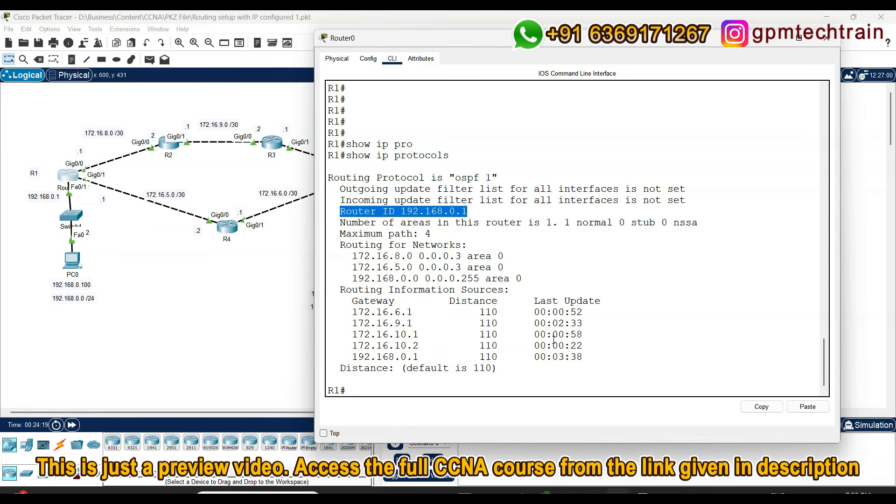
pyautogui.moveTo(495, 369); pyautogui.dragTo(473, 369)
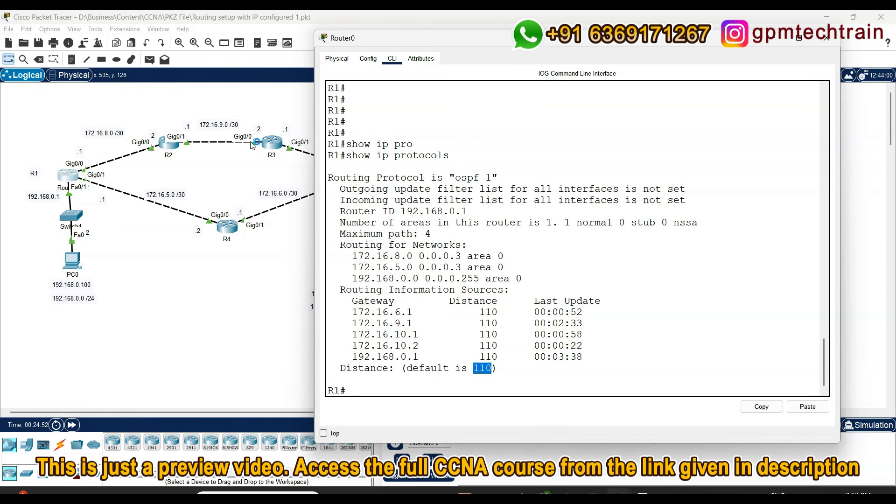
# Display R1's full OSPF details for every interface with the show ip ospf interface command
pyautogui.moveTo(412, 311); pyautogui.dragTo(352, 312)
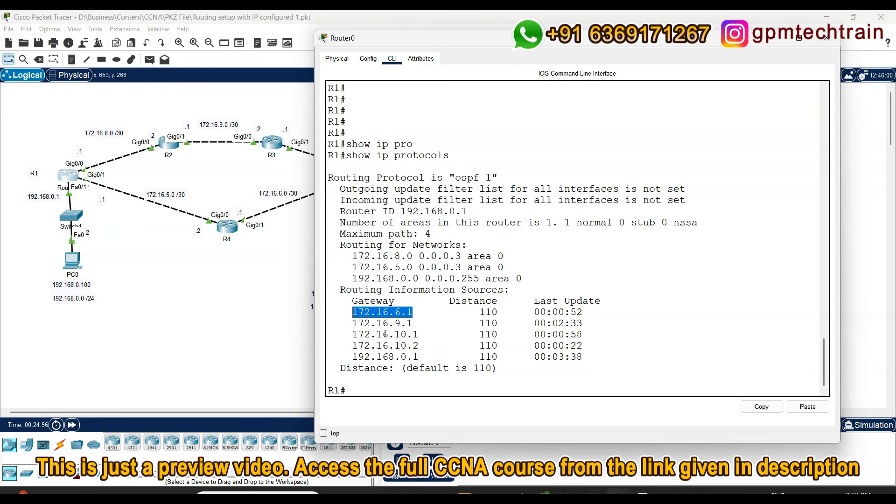
pyautogui.click(391, 332)
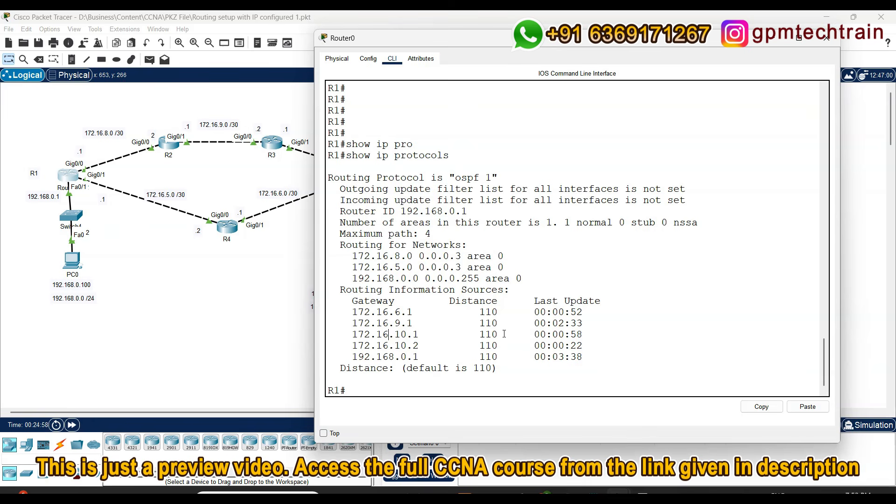
pyautogui.press('Return')
pyautogui.press('Return')
pyautogui.press('Return')
pyautogui.press('Return')
pyautogui.write('s')
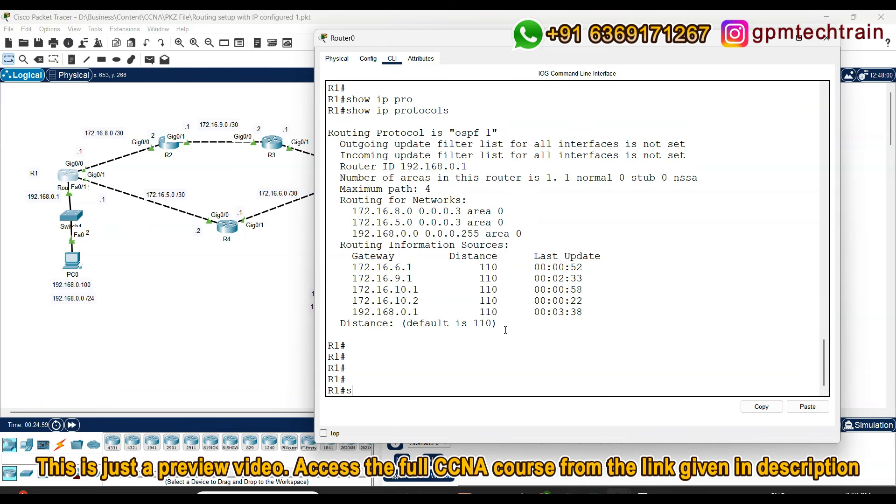
pyautogui.write('how ip os')
pyautogui.press('Tab')
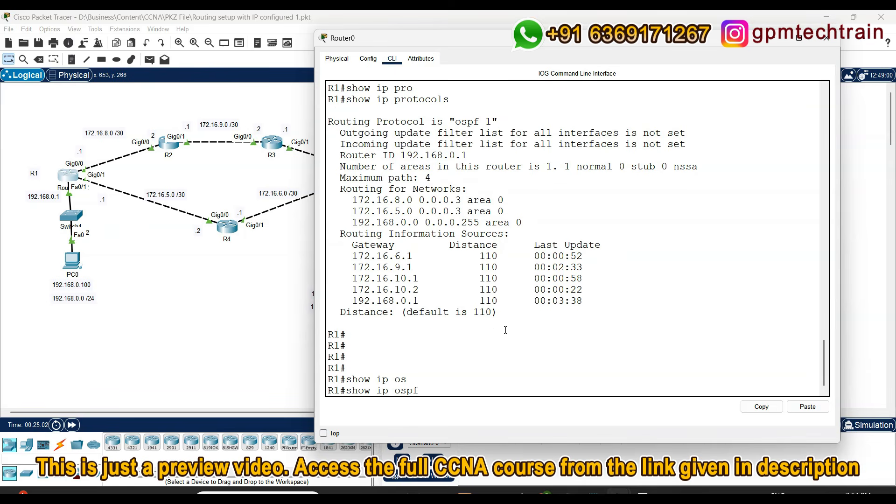
pyautogui.write('int')
pyautogui.press('Tab')
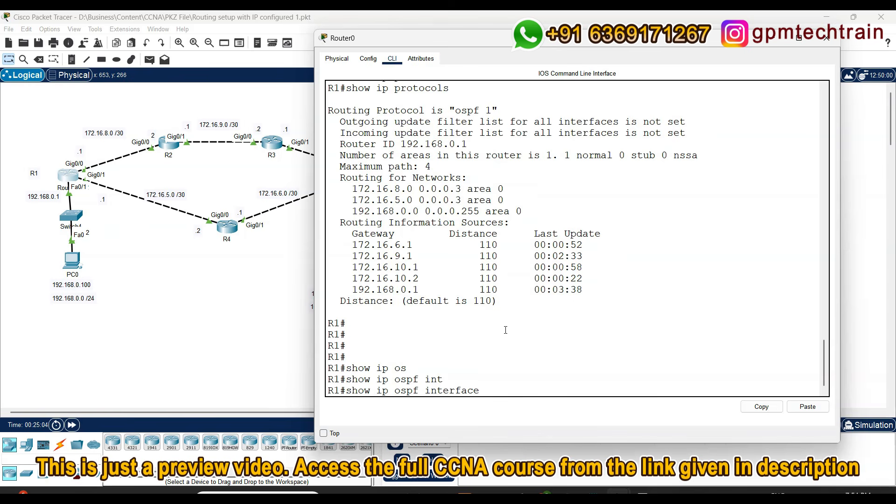
pyautogui.press('Return')
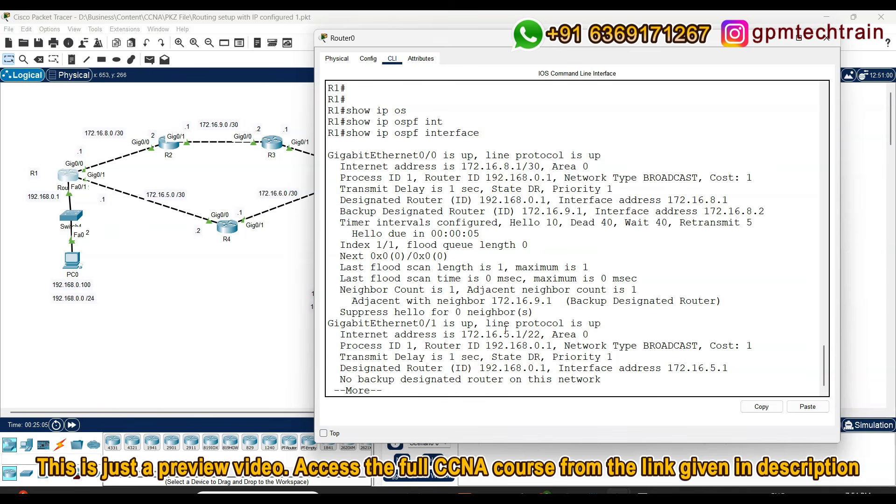
pyautogui.press('space')
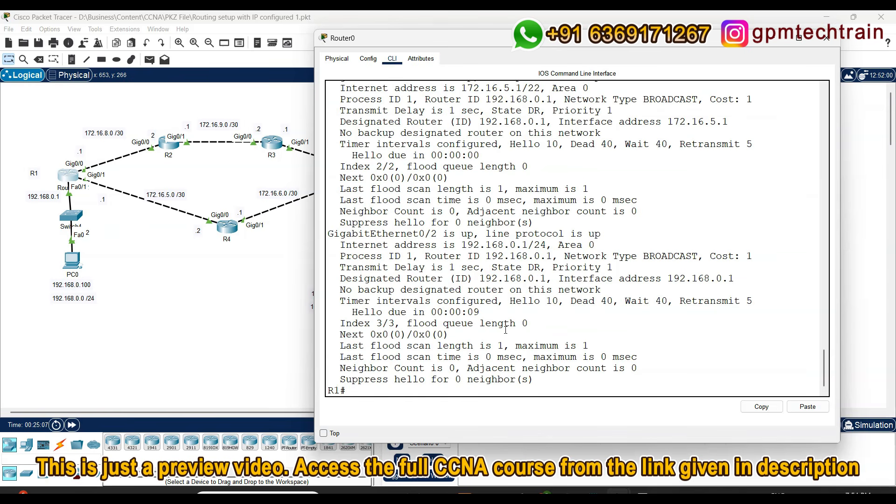
# List the options available for the show ip ospf command in R1's console
pyautogui.press('Return')
pyautogui.press('Return')
pyautogui.press('Return')
pyautogui.press('Return')
pyautogui.press('Return')
pyautogui.press('Return')
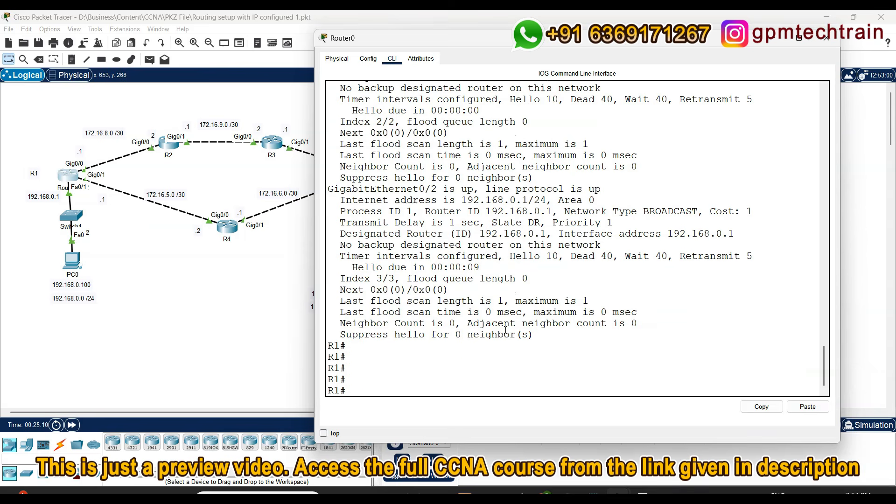
pyautogui.write('show ip os')
pyautogui.press('Tab')
pyautogui.write('?')
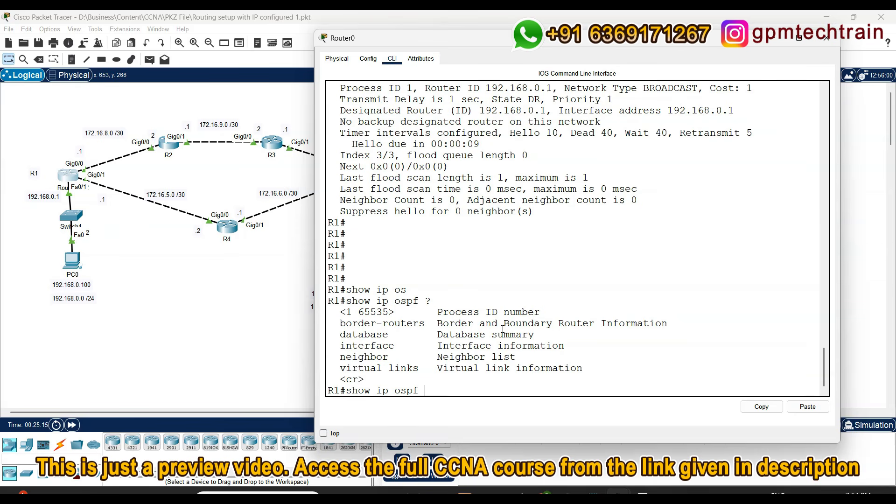
# Display R1's OSPF interface summary with show ip ospf interface brief, and widen the console so each table row fits on one line
pyautogui.write('in')
pyautogui.press('Tab')
pyautogui.write('?')
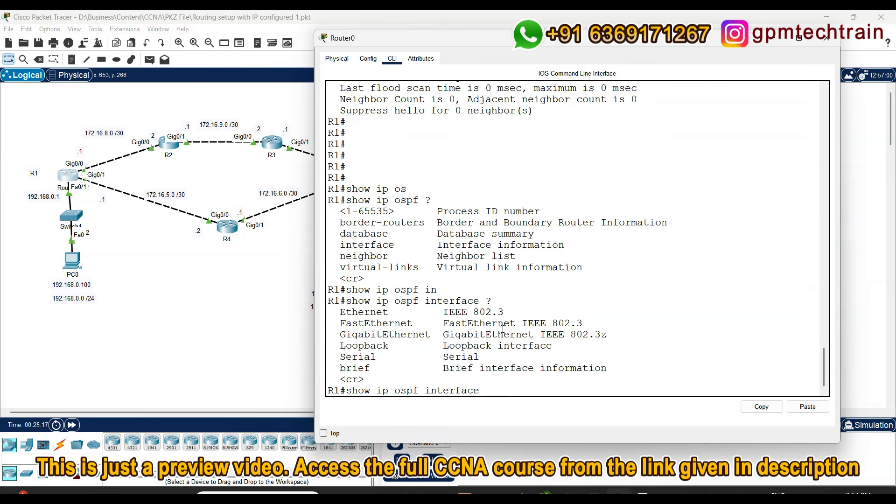
pyautogui.write('br')
pyautogui.press('Tab')
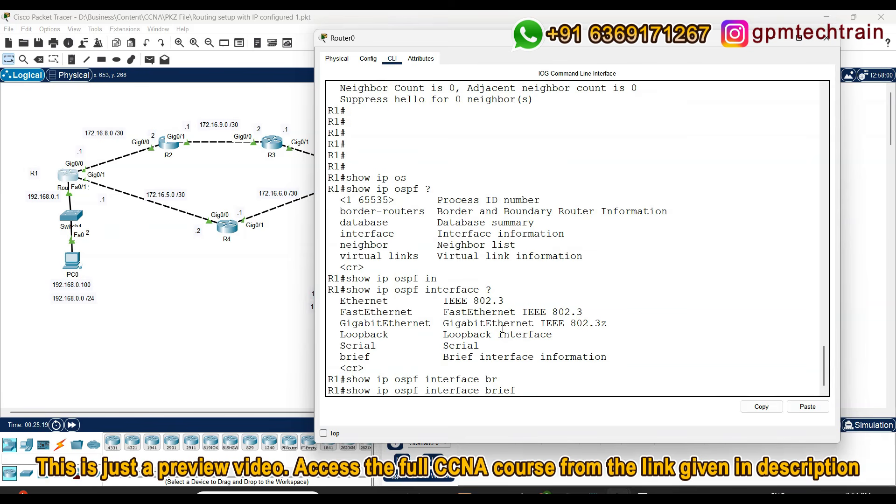
pyautogui.press('Return')
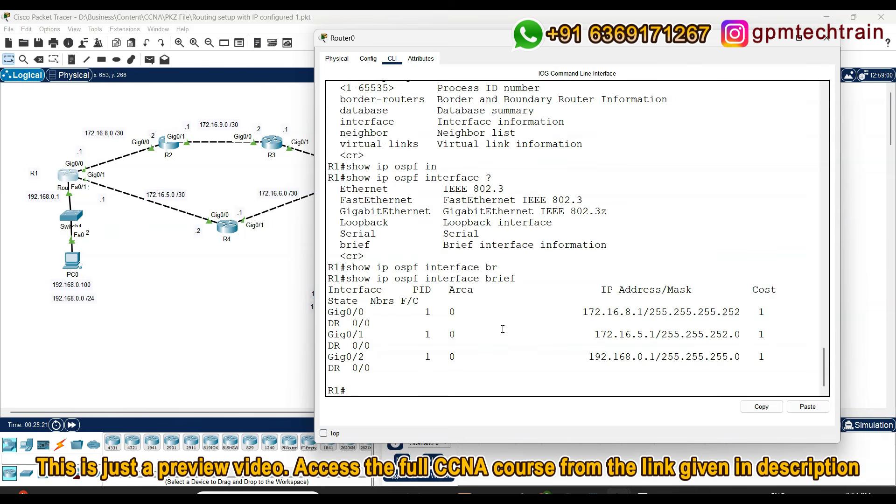
pyautogui.moveTo(314, 285); pyautogui.dragTo(213, 298)
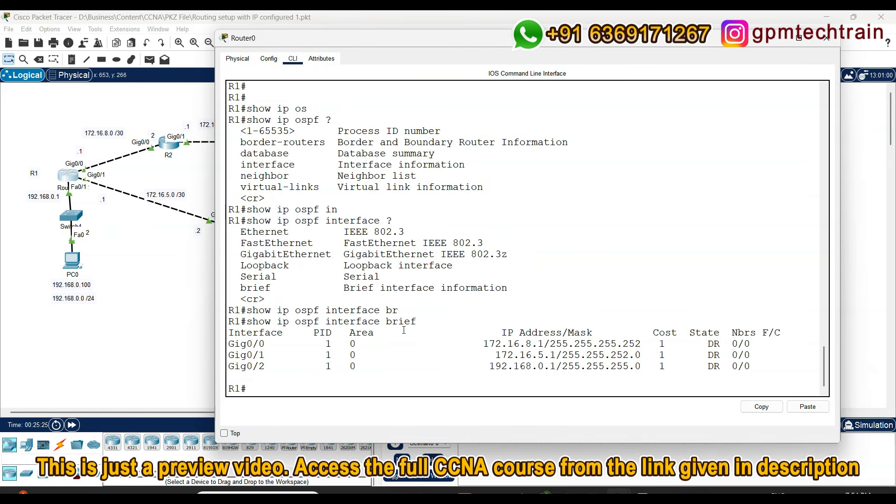
# Compare the brief OSPF interface summary with the detailed show ip ospf interface output above it
pyautogui.moveTo(417, 320); pyautogui.dragTo(248, 322)
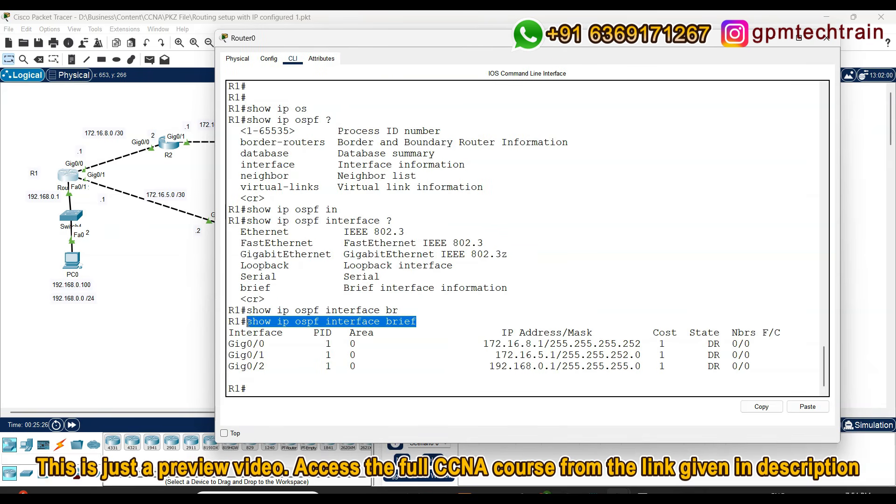
pyautogui.scroll(15, 416, 197)
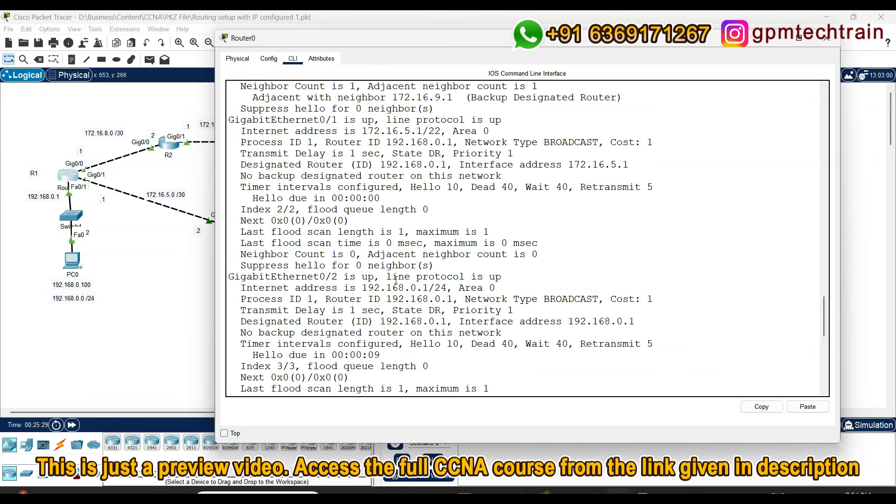
pyautogui.scroll(4, 395, 280)
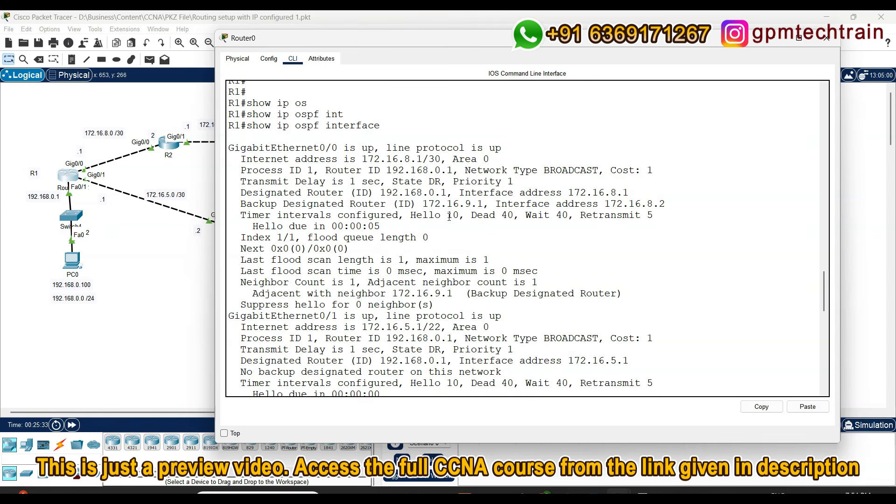
pyautogui.scroll(-18, 450, 228)
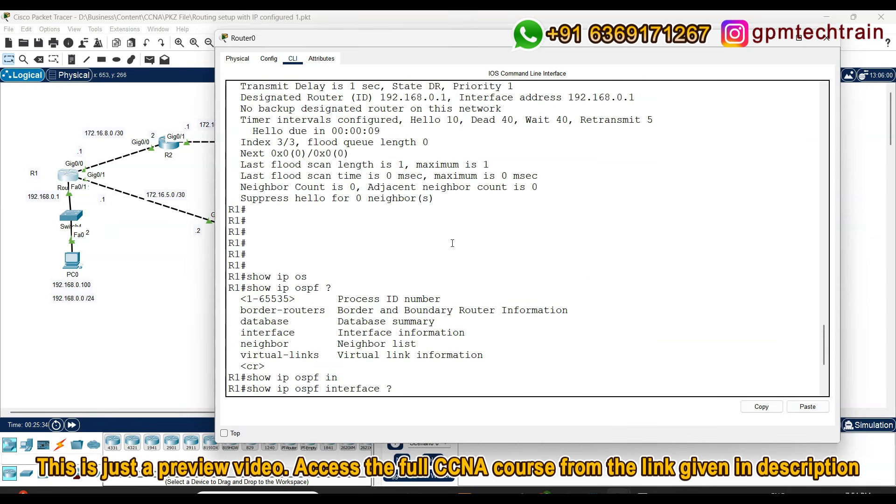
pyautogui.scroll(7, 452, 243)
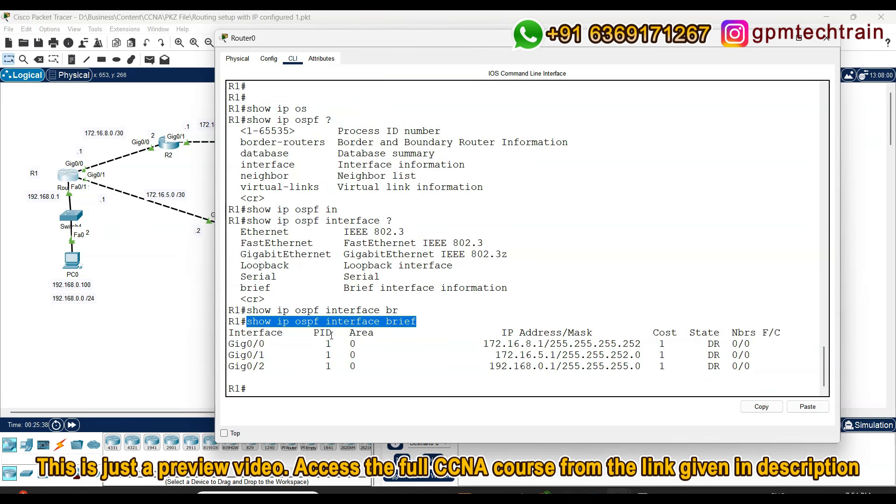
pyautogui.click(437, 316)
pyautogui.moveTo(422, 322); pyautogui.dragTo(248, 325)
pyautogui.click(354, 344)
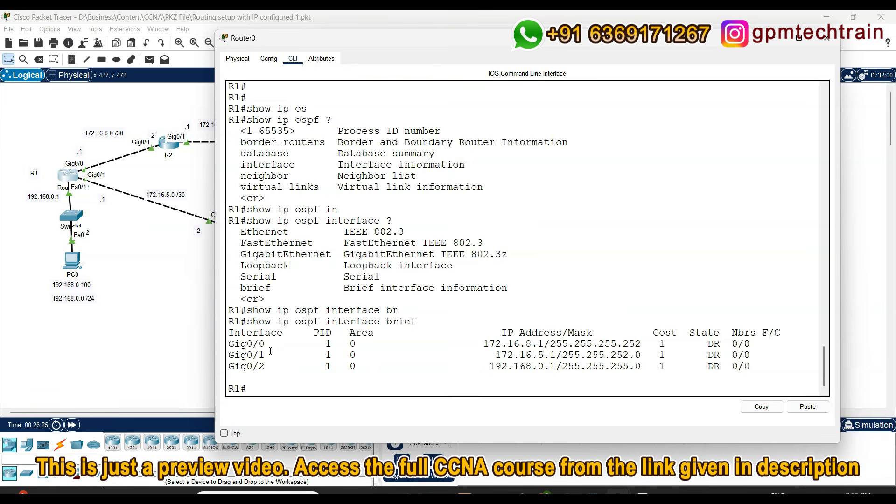
# Examine the Gig0/0 name, IP address and mask, plus the Gig0/2 IP address, in R1's brief OSPF summary
pyautogui.moveTo(266, 344); pyautogui.dragTo(228, 344)
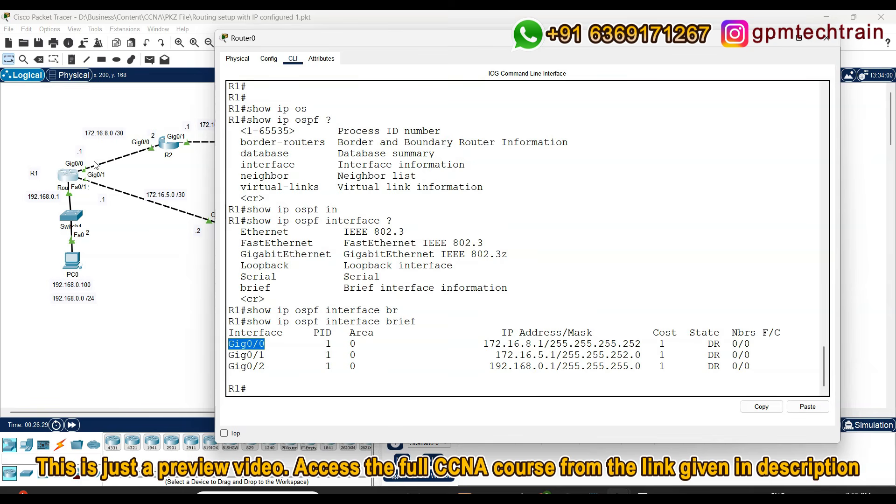
pyautogui.moveTo(543, 344); pyautogui.dragTo(484, 344)
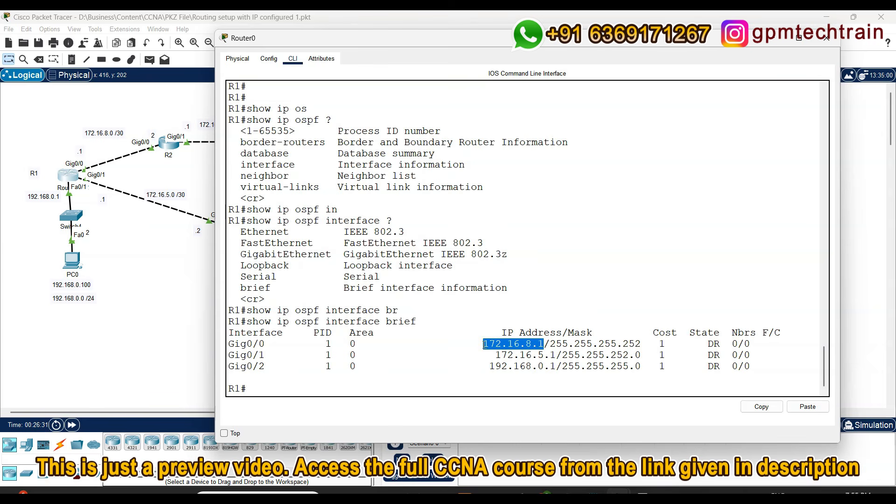
pyautogui.moveTo(642, 344); pyautogui.dragTo(549, 344)
pyautogui.moveTo(489, 367); pyautogui.dragTo(555, 366)
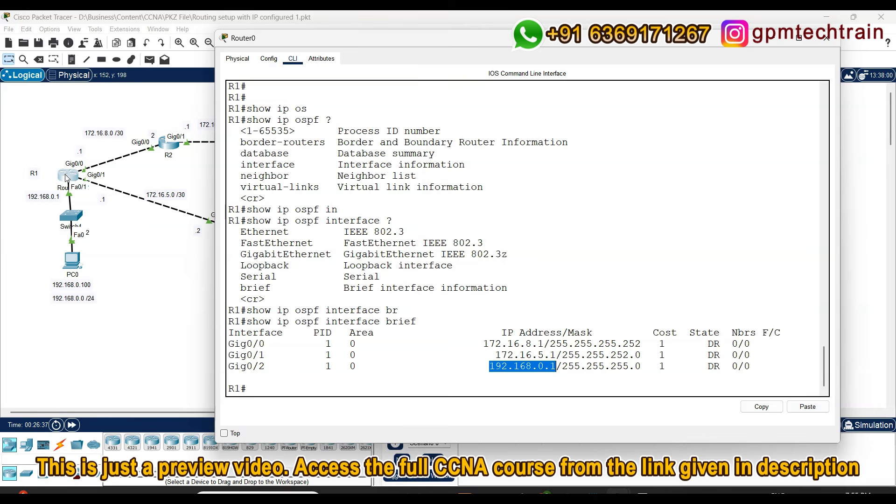
# Move the switch, PC0 and PC0's address labels farther below R1, and recheck the Gig0/2 address and mask in R1's reopened console
pyautogui.click(99, 332)
pyautogui.moveTo(110, 342); pyautogui.dragTo(67, 241)
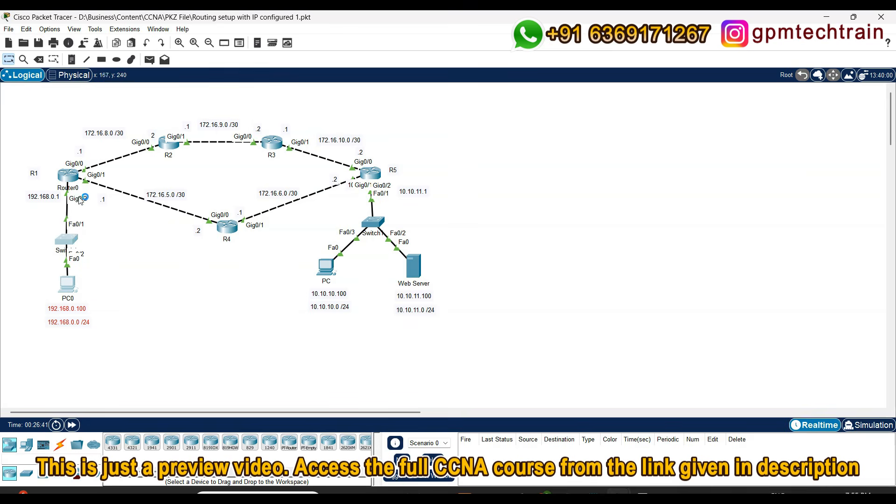
pyautogui.click(69, 177)
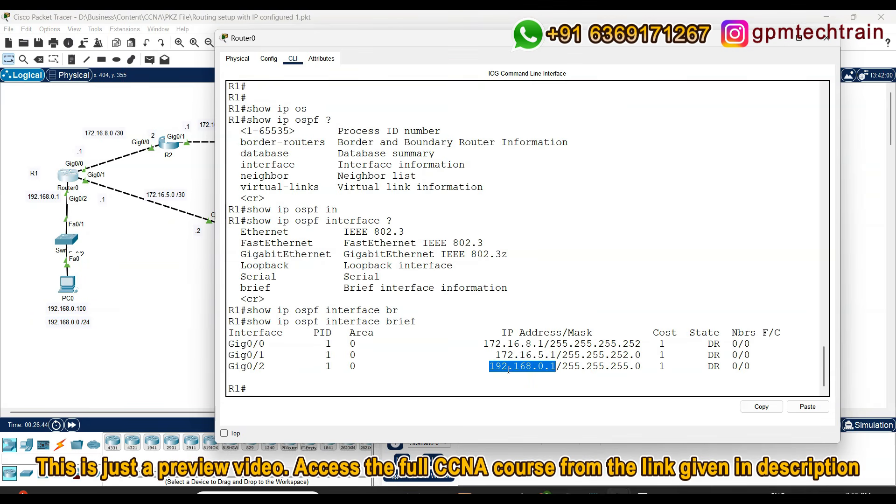
pyautogui.click(553, 367)
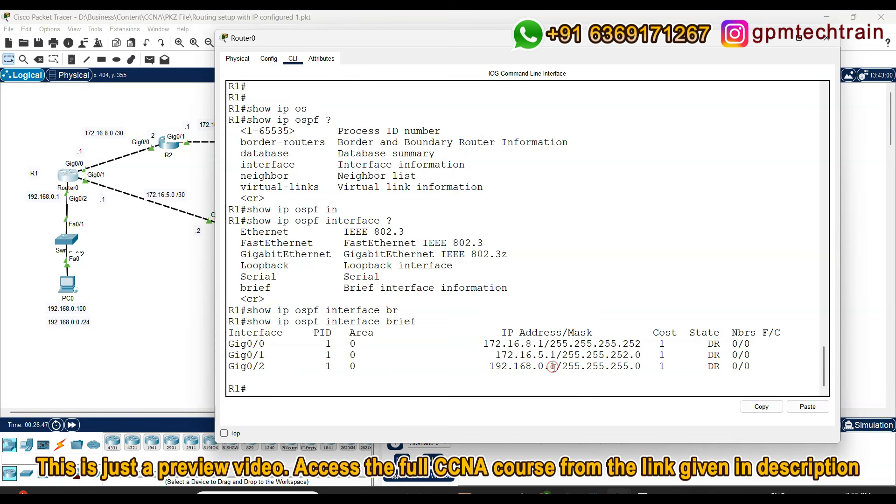
pyautogui.moveTo(563, 367); pyautogui.dragTo(642, 368)
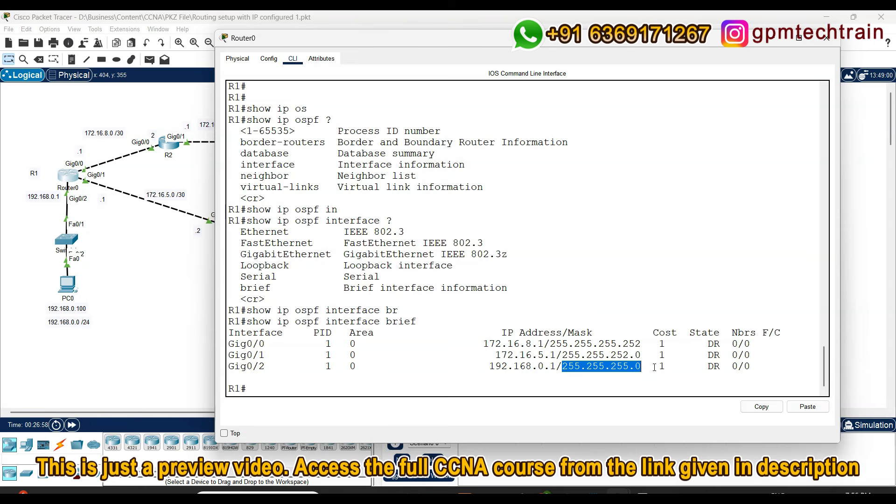
# Display R1's OSPF neighbors with the show ip ospf neighbor command
pyautogui.press('Return')
pyautogui.press('Return')
pyautogui.press('Return')
pyautogui.press('Return')
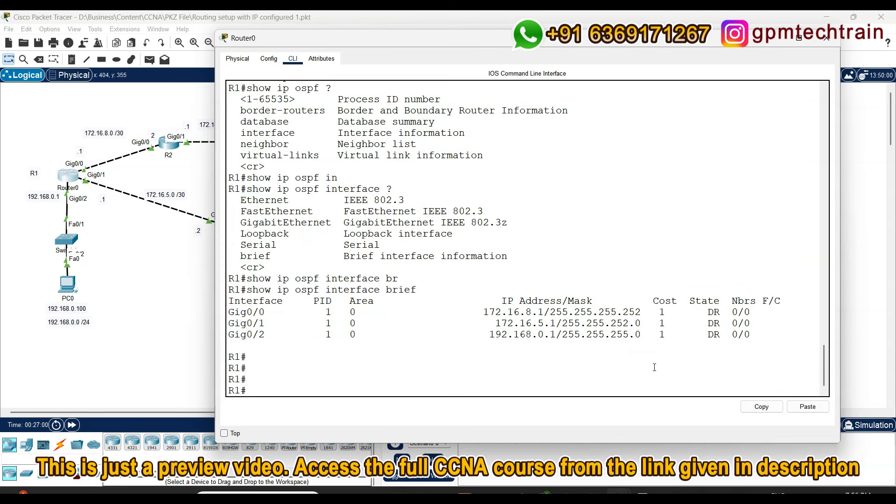
pyautogui.write('show')
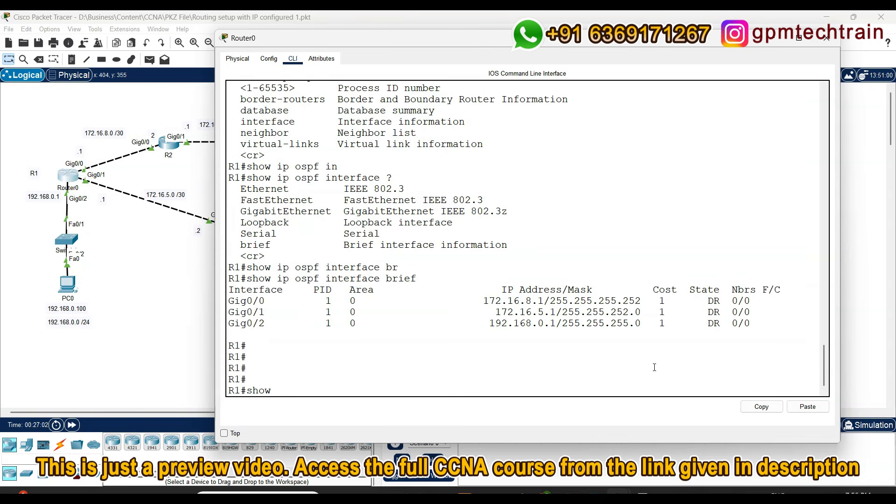
pyautogui.write(' ip os')
pyautogui.press('Tab')
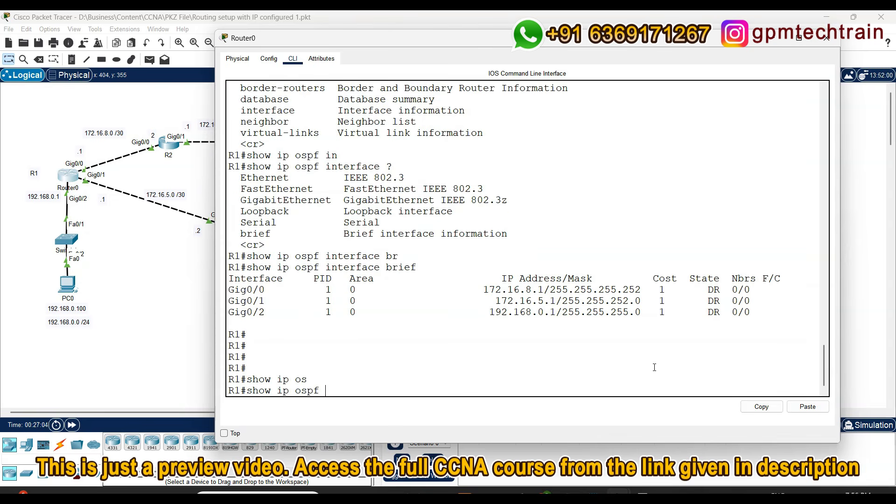
pyautogui.write('ne')
pyautogui.press('Tab')
pyautogui.press('Return')
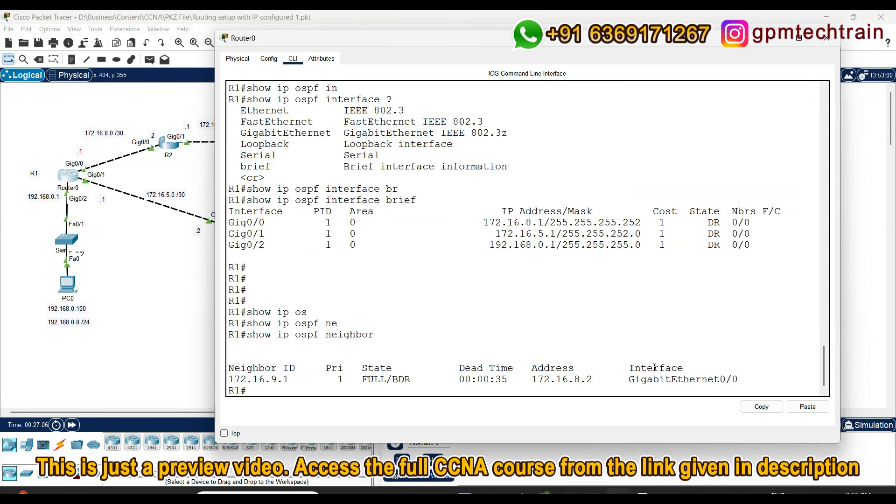
pyautogui.press('Return')
pyautogui.press('Return')
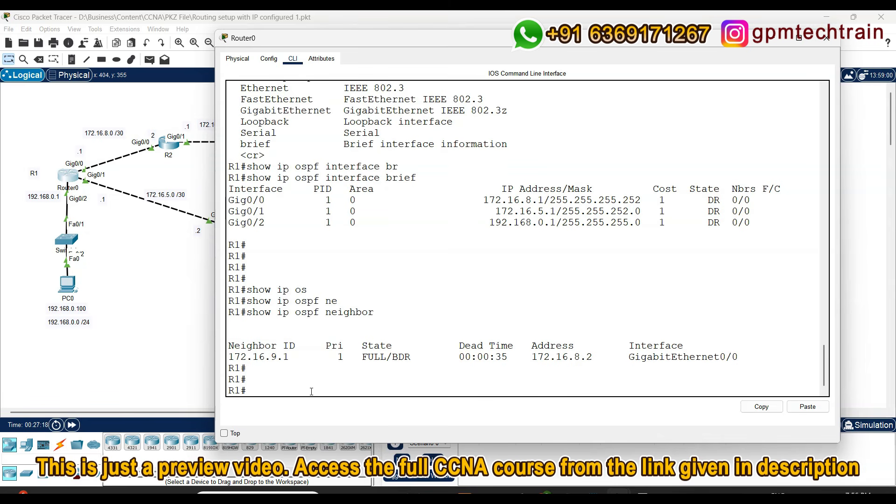
# Move R1's console aside to uncover the topology, and examine the neighbor ID in the show ip ospf neighbor output
pyautogui.moveTo(392, 39); pyautogui.dragTo(465, 40)
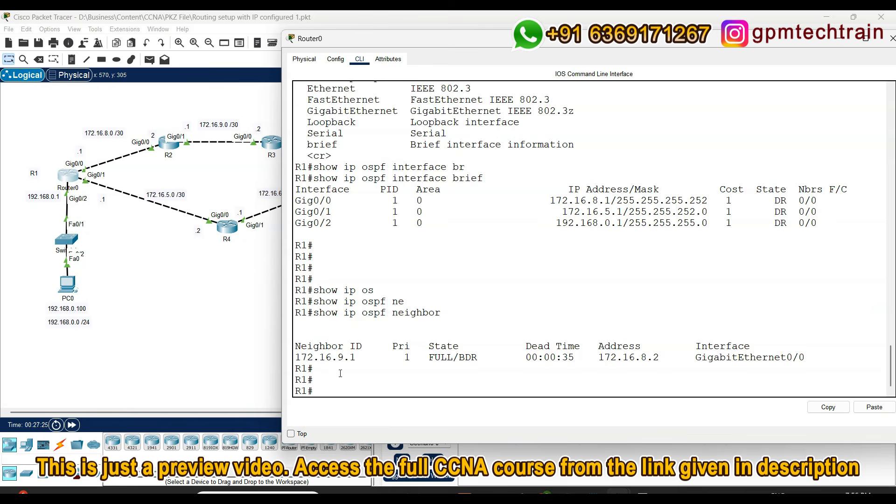
pyautogui.moveTo(442, 314); pyautogui.dragTo(317, 315)
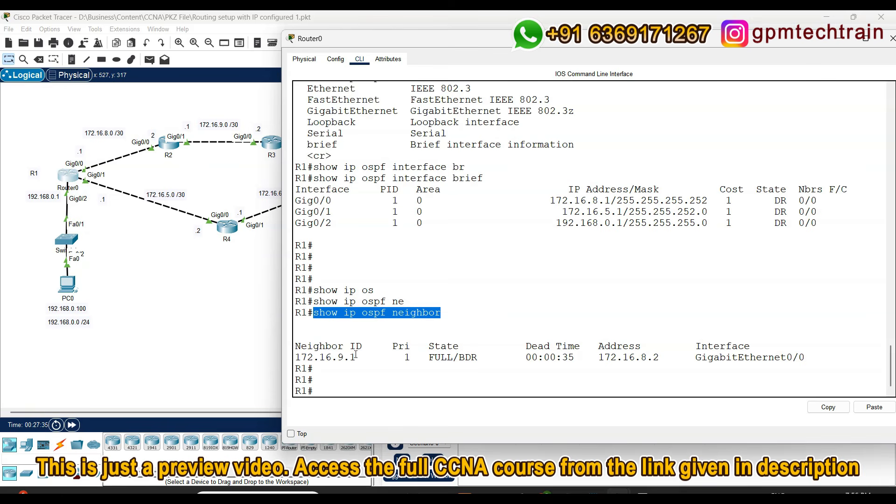
pyautogui.moveTo(356, 354); pyautogui.dragTo(296, 357)
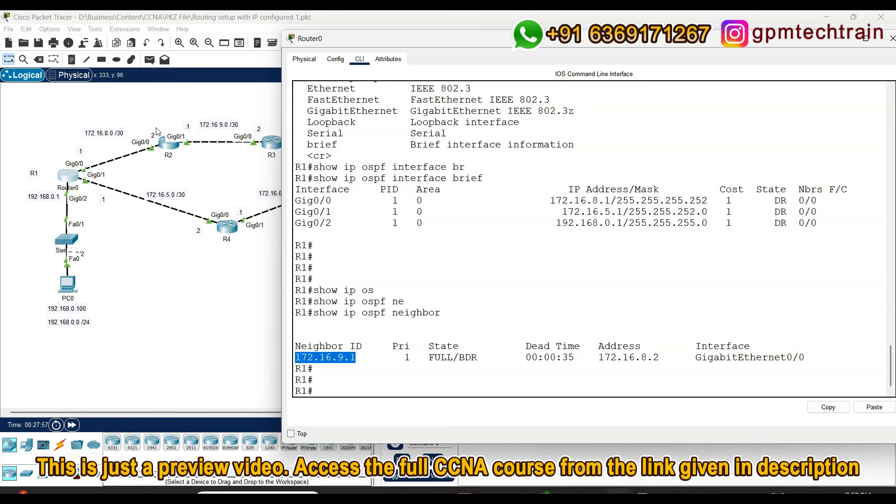
pyautogui.click(358, 357)
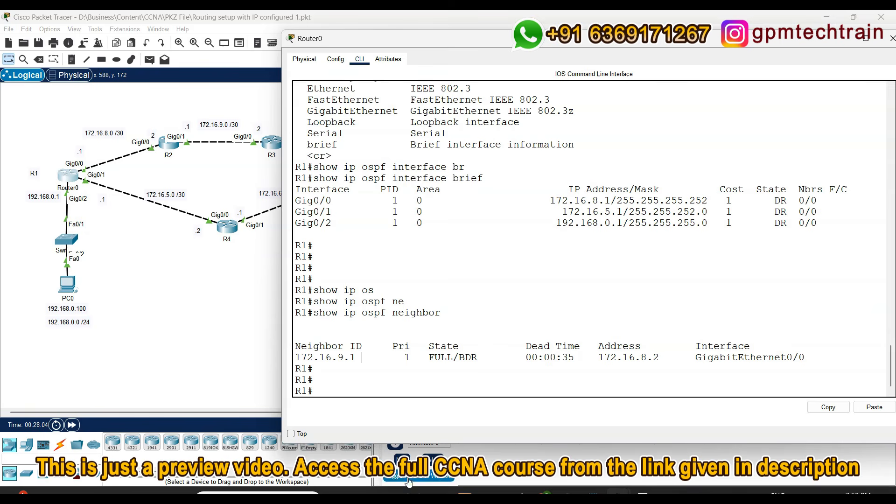
# Examine the state, address and interface of R1's neighbor in the show ip ospf neighbor output
pyautogui.moveTo(429, 357); pyautogui.dragTo(453, 357)
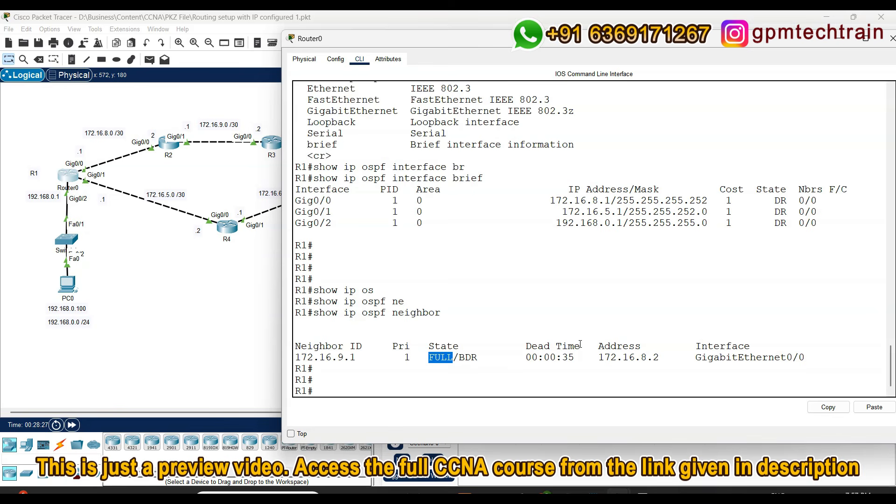
pyautogui.moveTo(599, 357); pyautogui.dragTo(663, 360)
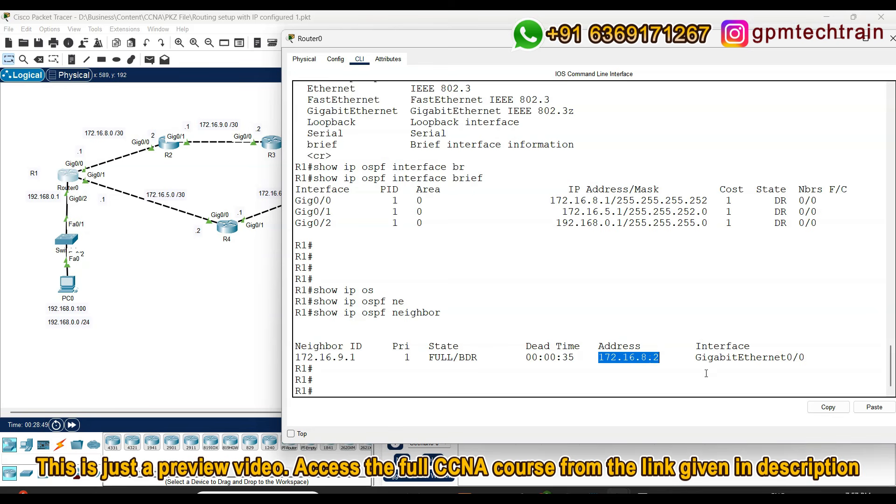
pyautogui.moveTo(696, 357); pyautogui.dragTo(805, 353)
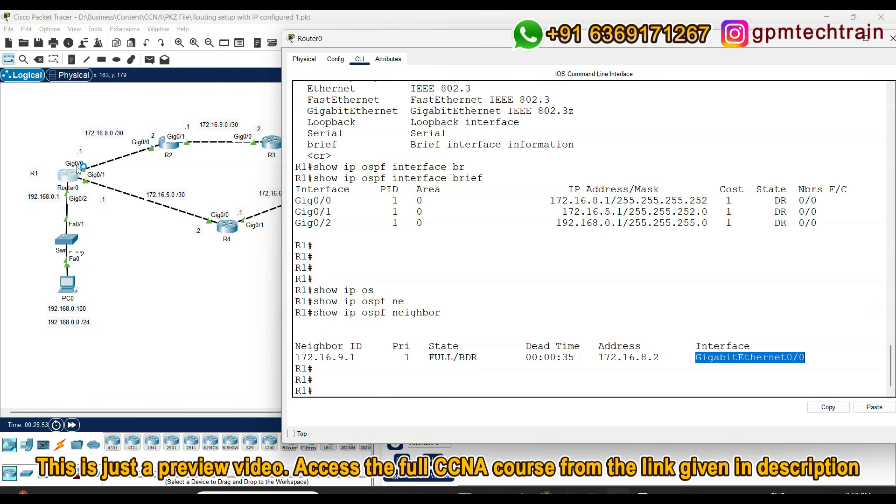
pyautogui.click(495, 307)
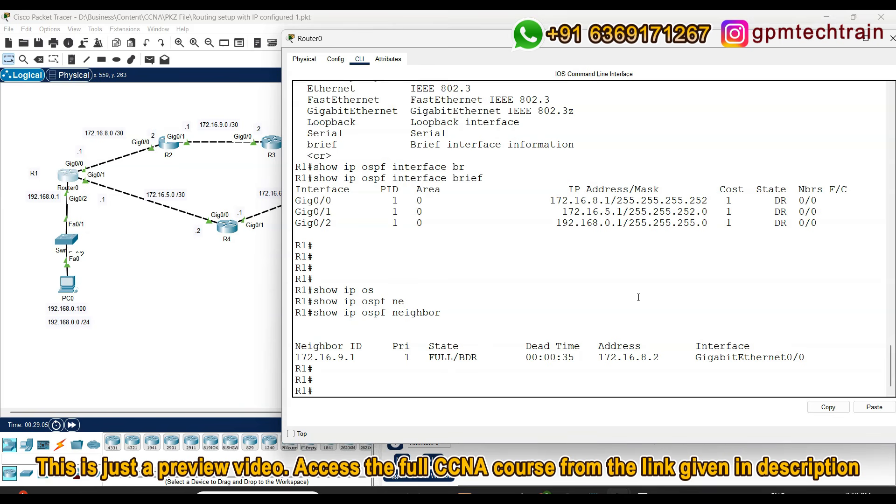
# Display R1's OSPF link-state database with the show ip ospf database command
pyautogui.press('Return')
pyautogui.press('Return')
pyautogui.press('Return')
pyautogui.press('Return')
pyautogui.write('show ip os')
pyautogui.press('Tab')
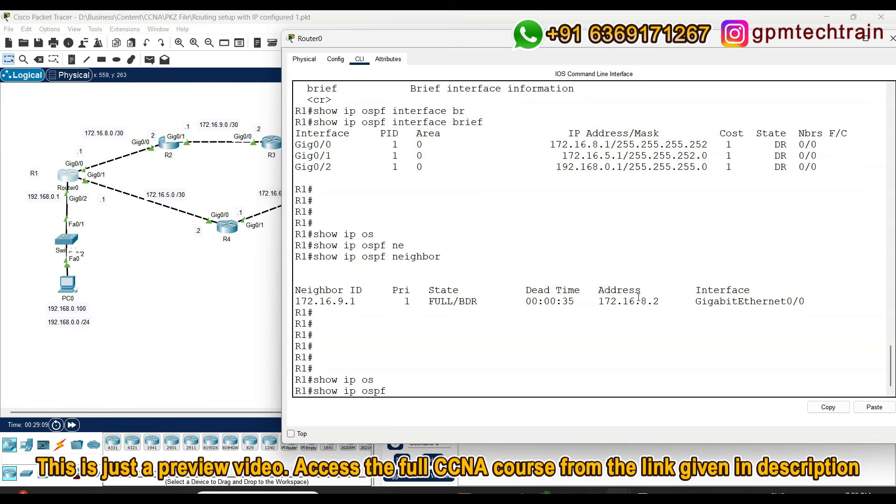
pyautogui.write('dat')
pyautogui.press('Tab')
pyautogui.press('Return')
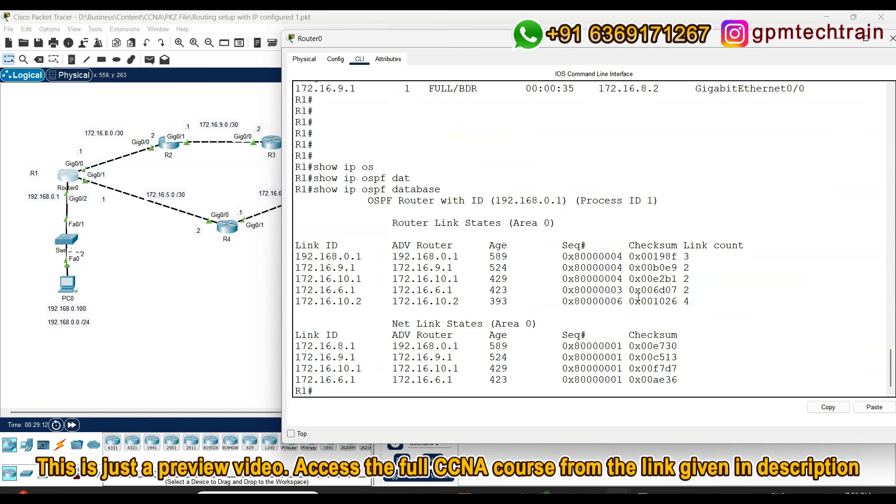
pyautogui.press('Return')
pyautogui.press('Return')
pyautogui.press('Return')
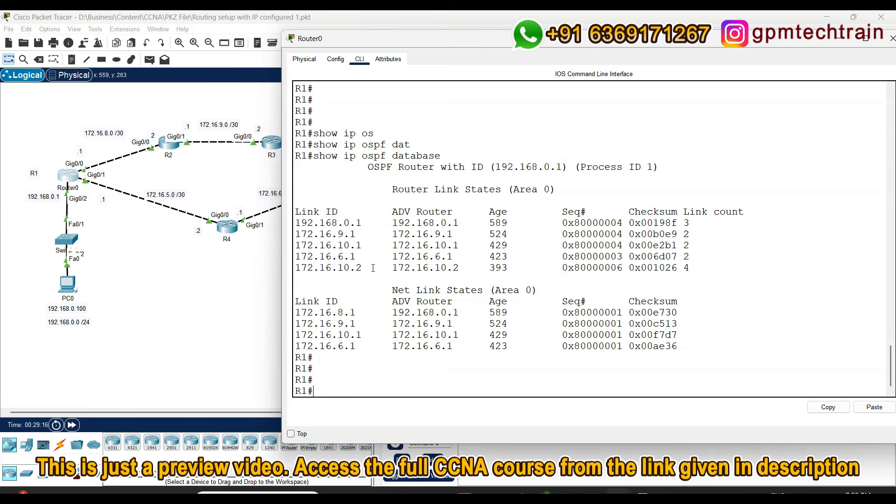
# Examine the link IDs under Router Link States in R1's OSPF database, and move the console aside to uncover more of the topology
pyautogui.moveTo(447, 157); pyautogui.dragTo(315, 160)
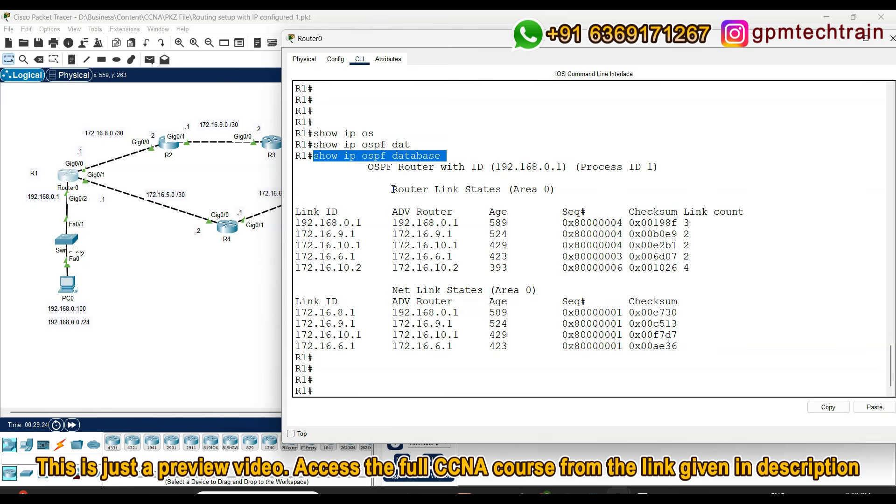
pyautogui.moveTo(393, 189); pyautogui.dragTo(425, 202)
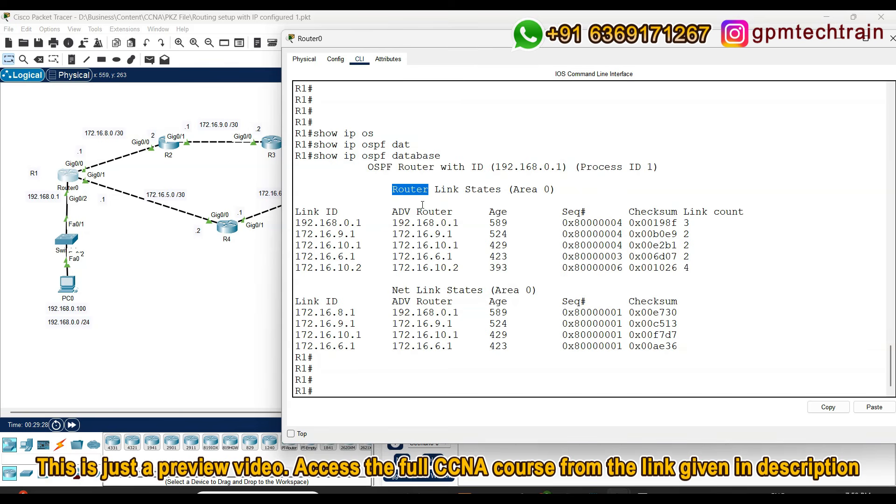
pyautogui.click(394, 292)
pyautogui.moveTo(362, 223); pyautogui.dragTo(296, 223)
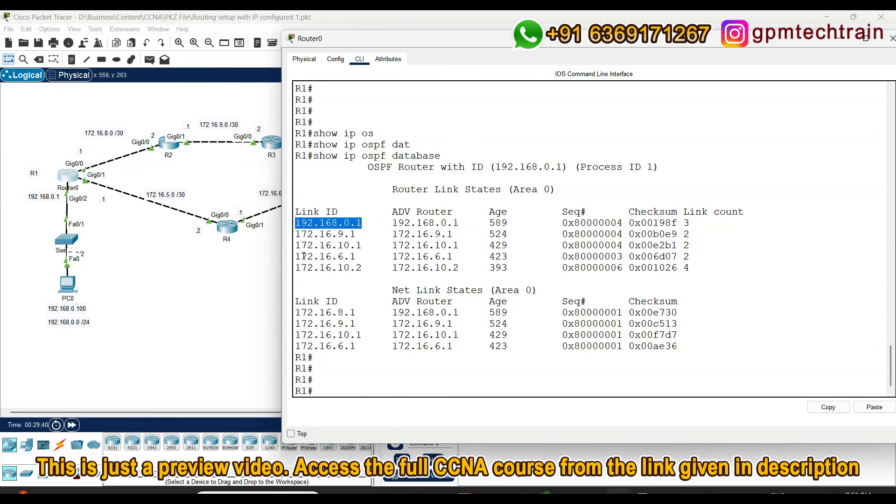
pyautogui.moveTo(350, 233); pyautogui.dragTo(301, 234)
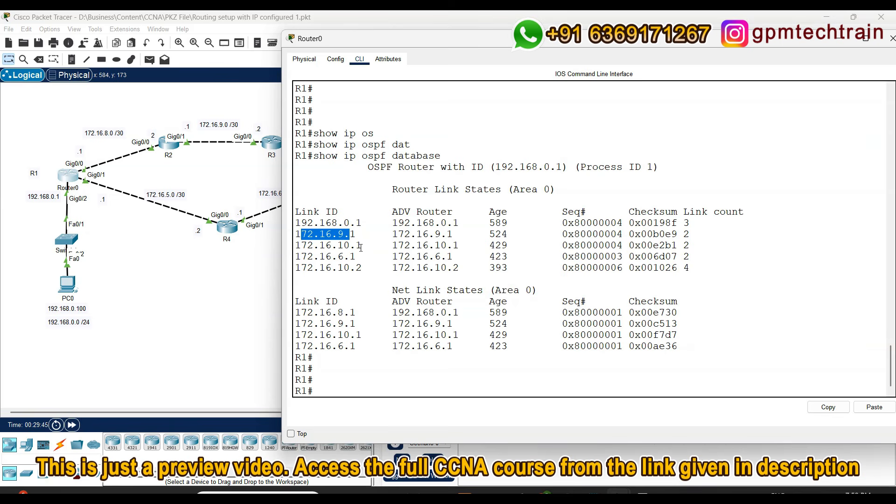
pyautogui.moveTo(355, 256); pyautogui.dragTo(302, 256)
pyautogui.moveTo(447, 53); pyautogui.dragTo(538, 56)
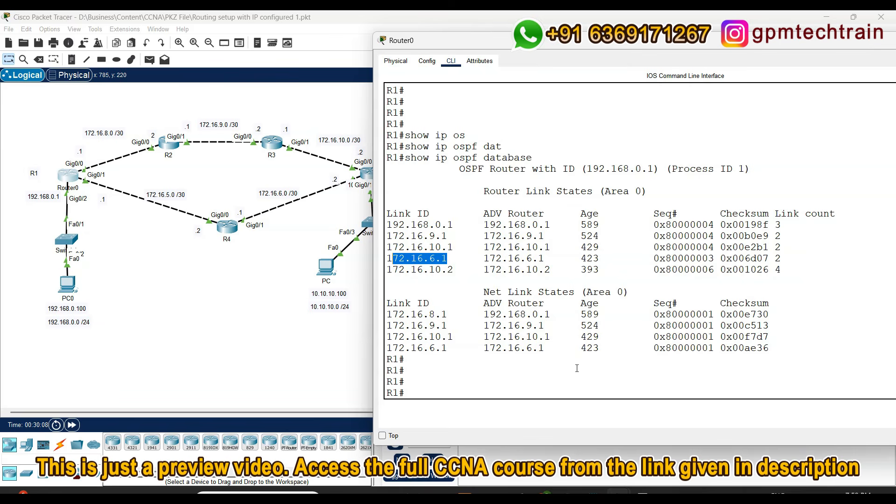
# Display R1's routing table with the show ip route command
pyautogui.press('Return')
pyautogui.press('Return')
pyautogui.press('Return')
pyautogui.write('show')
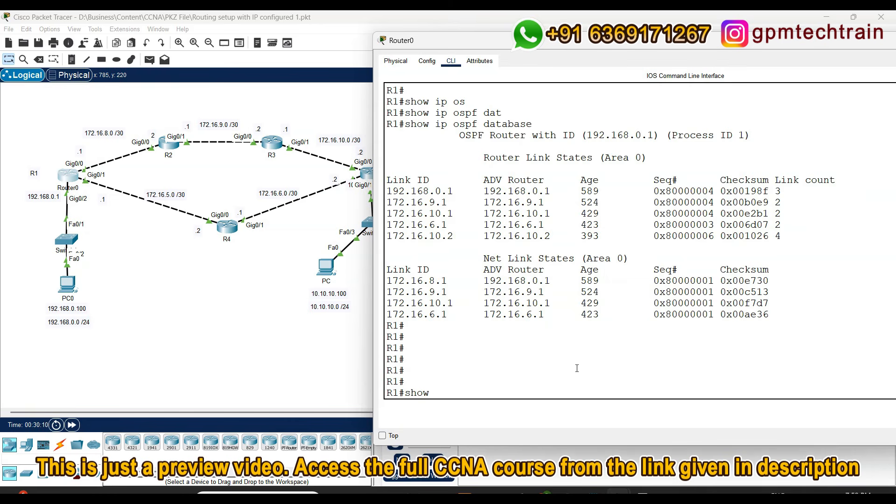
pyautogui.write(' ip ro')
pyautogui.press('Tab')
pyautogui.press('Return')
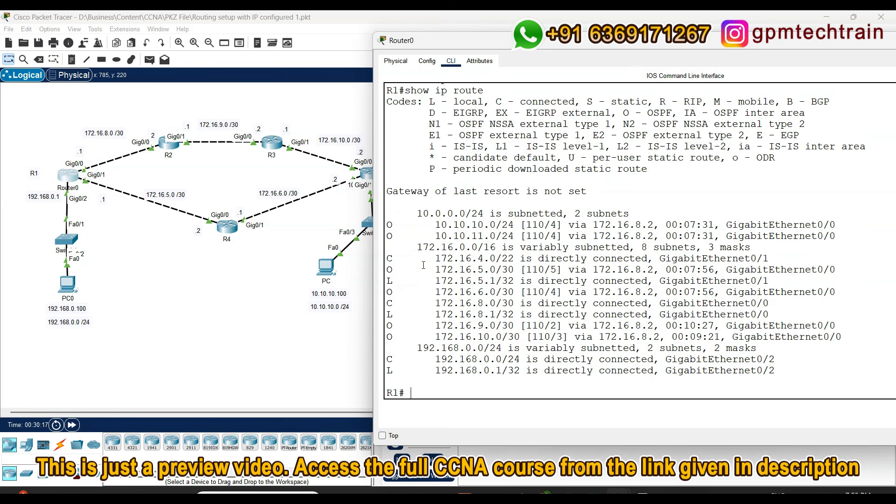
# Examine the OSPF code and the 10.10.10.0/24 route in R1's routing table, and move the console aside to uncover R5
pyautogui.moveTo(484, 90); pyautogui.dragTo(405, 87)
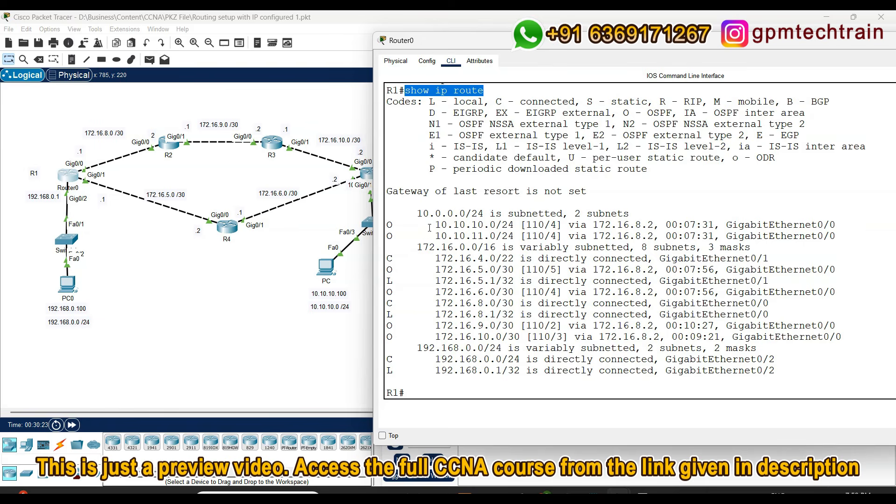
pyautogui.moveTo(429, 226); pyautogui.dragTo(393, 242)
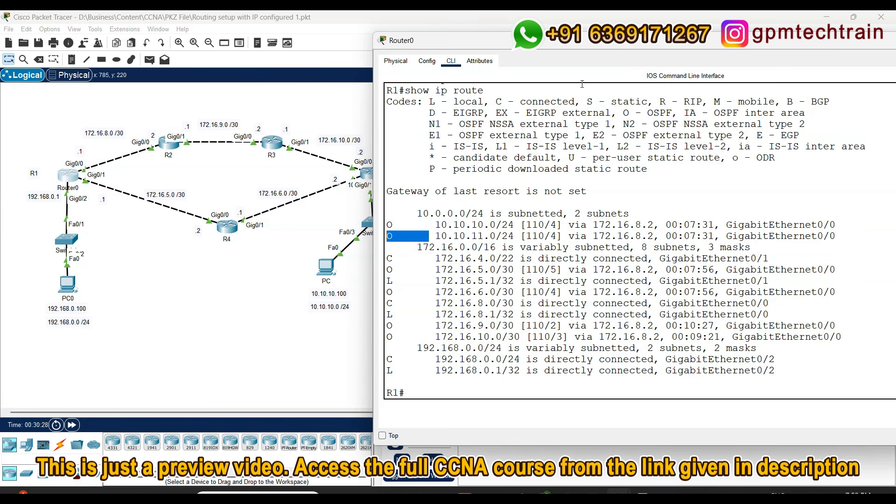
pyautogui.moveTo(623, 112); pyautogui.dragTo(674, 114)
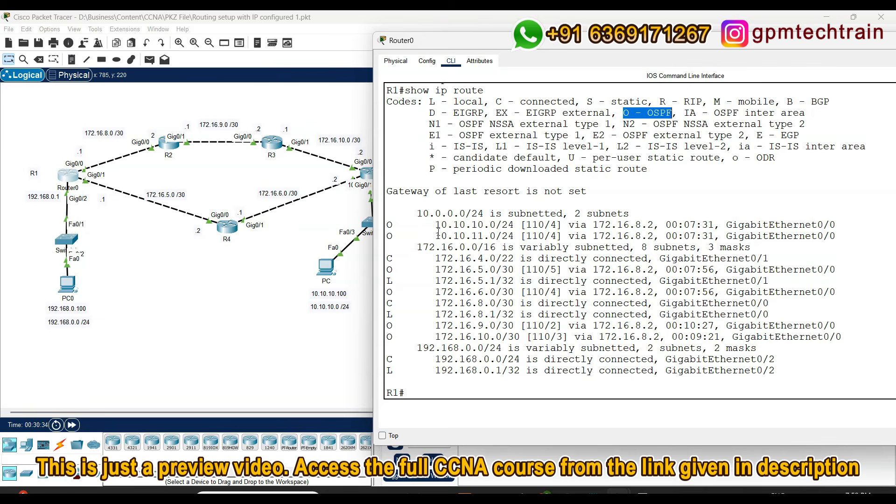
pyautogui.moveTo(388, 225); pyautogui.dragTo(431, 227)
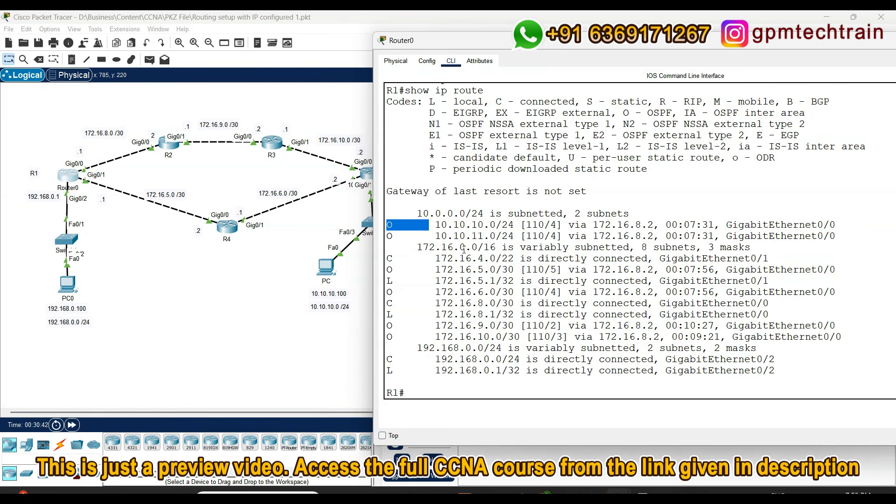
pyautogui.click(490, 225)
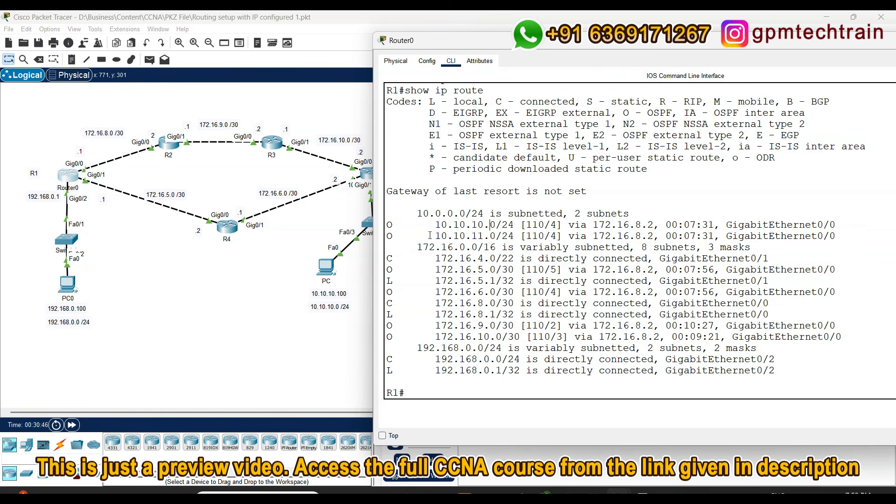
pyautogui.moveTo(435, 225); pyautogui.dragTo(514, 225)
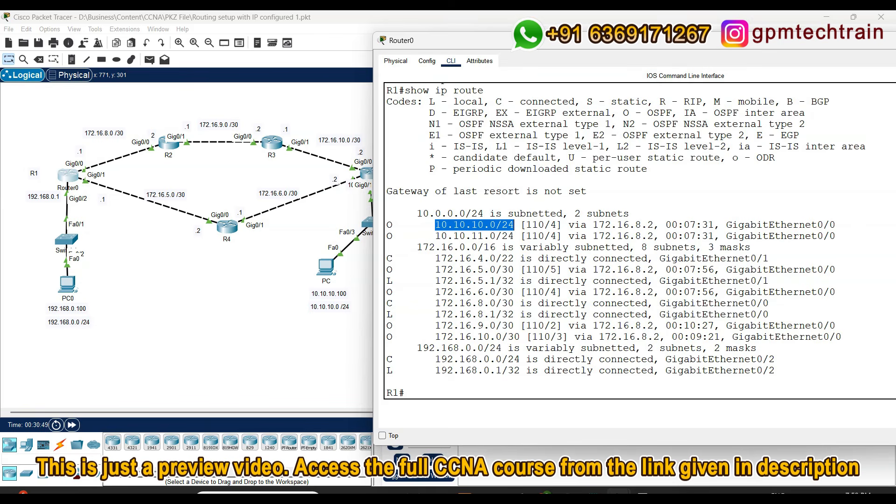
pyautogui.moveTo(522, 43); pyautogui.dragTo(556, 45)
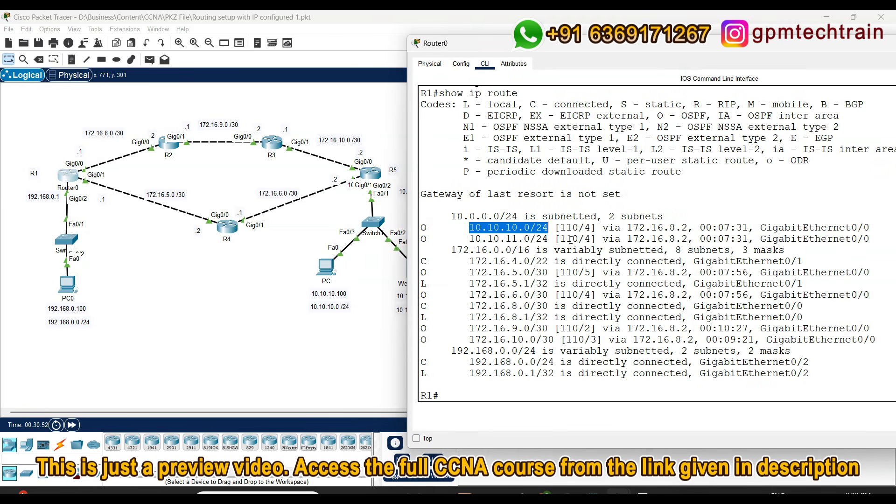
# Examine the next hop, administrative distance and metric of the 10.10.10.0/24 route, plus the 10.10.11.0/24 route's administrative distance
pyautogui.moveTo(688, 227); pyautogui.dragTo(626, 228)
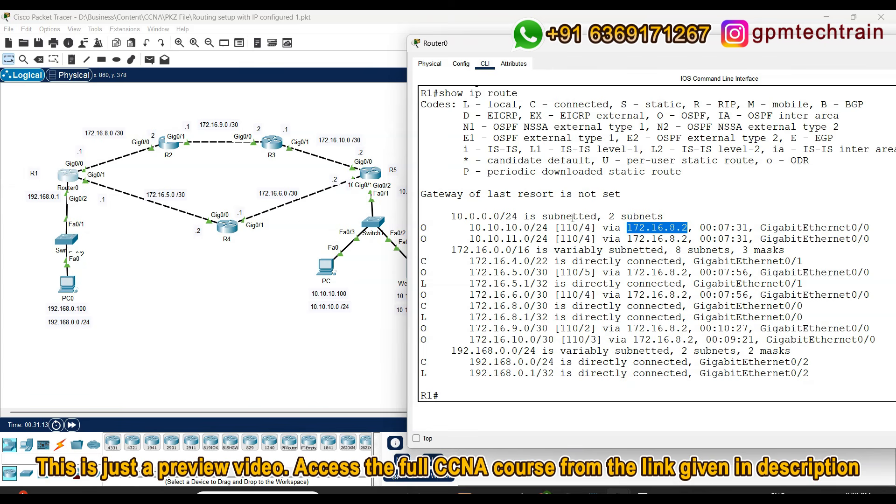
pyautogui.moveTo(579, 228); pyautogui.dragTo(562, 228)
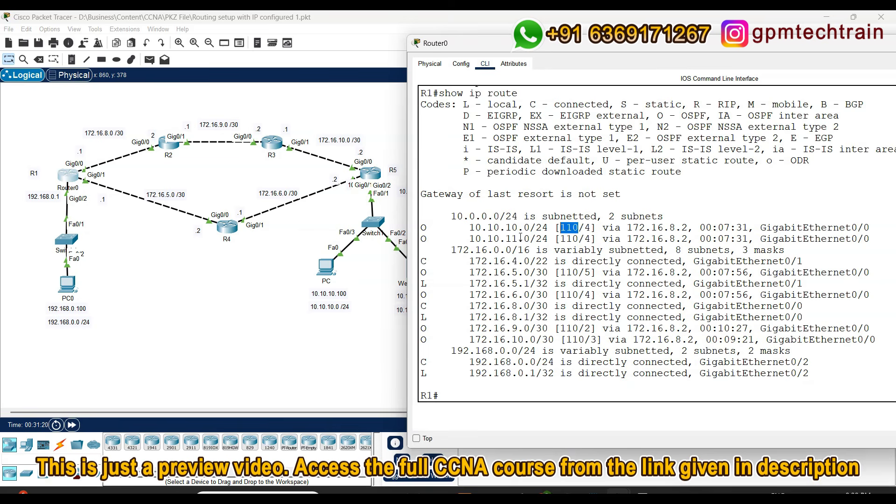
pyautogui.doubleClick(587, 228)
pyautogui.moveTo(469, 239); pyautogui.dragTo(562, 239)
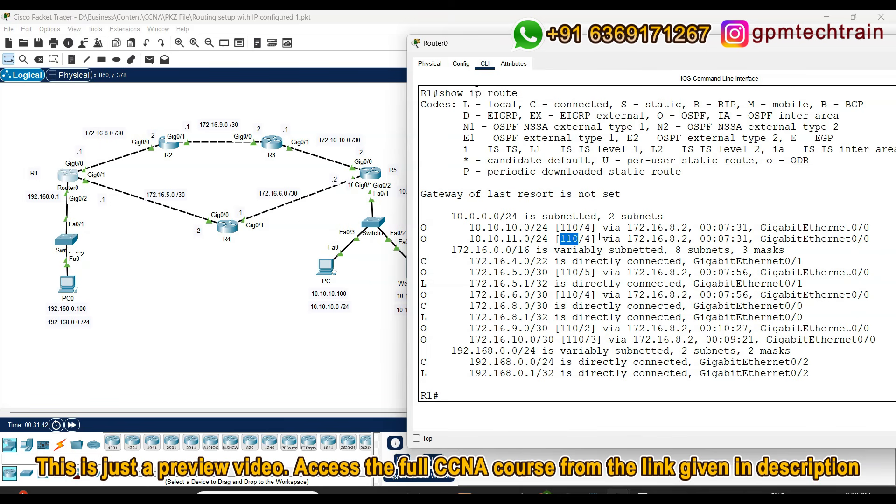
# Display only R1's OSPF-learned routes with the show ip route ospf command
pyautogui.press('Return')
pyautogui.press('Return')
pyautogui.press('Return')
pyautogui.press('Return')
pyautogui.write('show ip route')
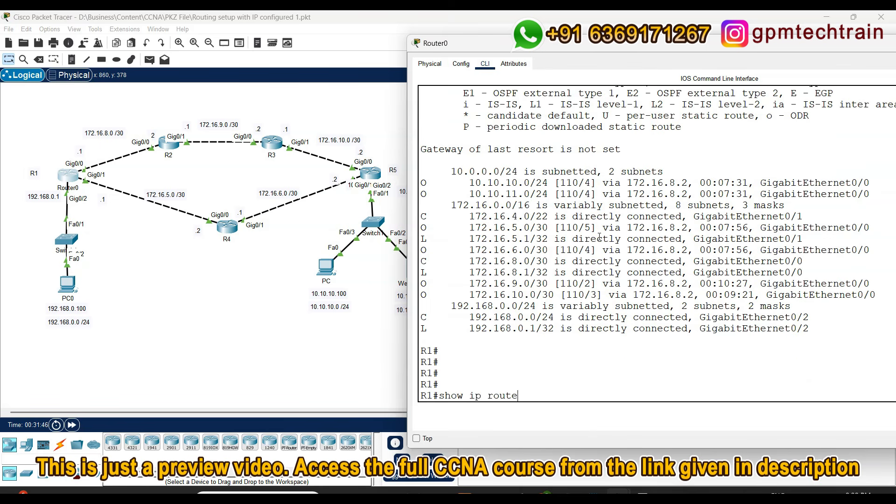
pyautogui.write(' osp')
pyautogui.press('Tab')
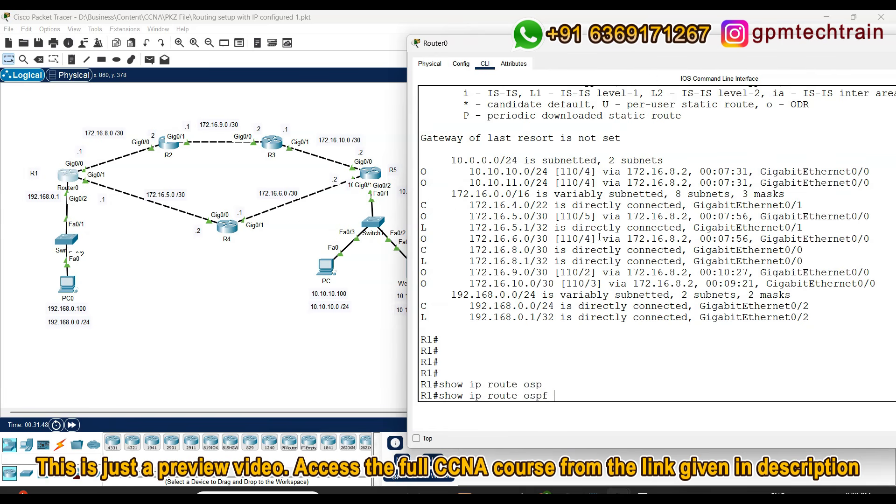
pyautogui.press('Return')
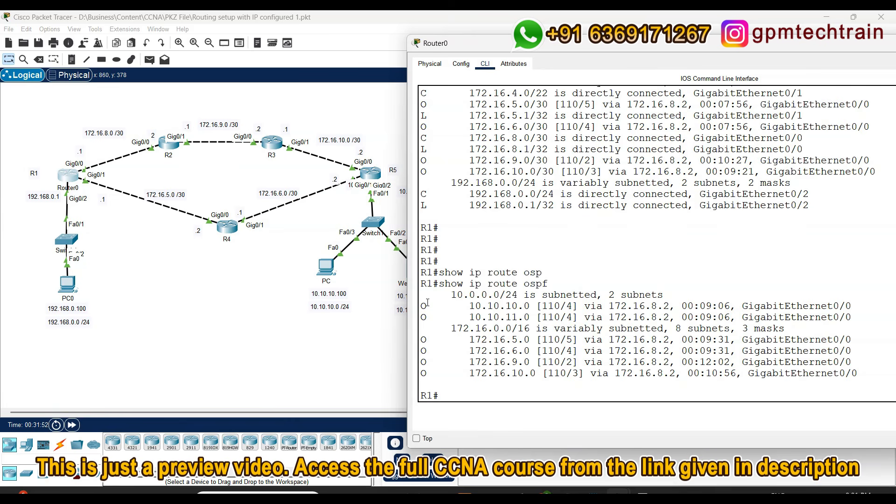
# Examine the O-coded entries in R1's show ip route ospf output
pyautogui.moveTo(421, 304); pyautogui.dragTo(441, 380)
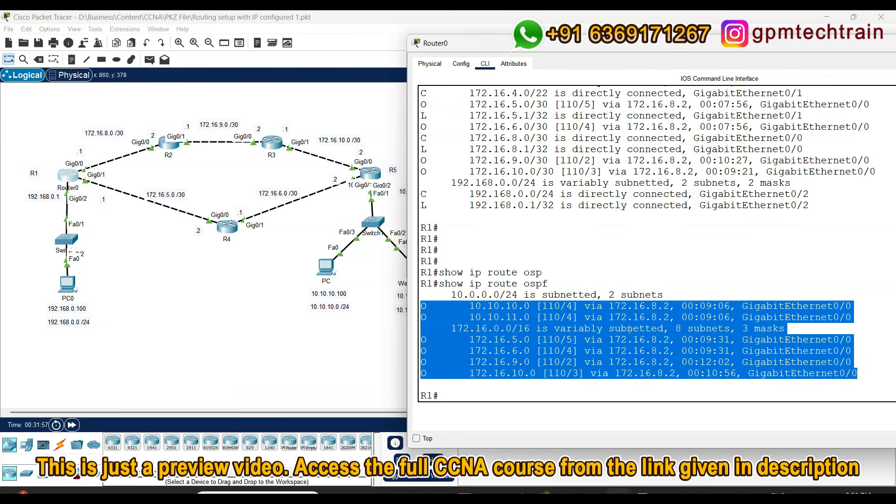
pyautogui.click(481, 347)
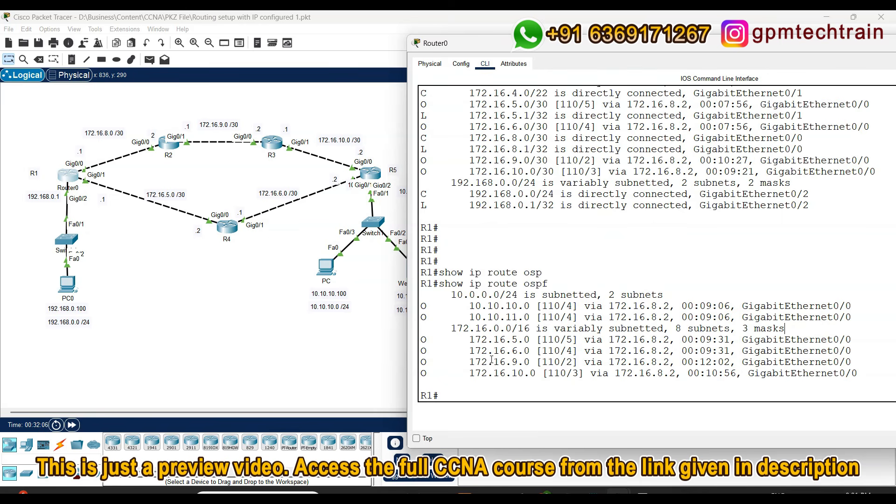
pyautogui.click(584, 372)
# Display the OSPF section of R1's running configuration with show running-config | sec router ospf
pyautogui.press('Return')
pyautogui.press('Return')
pyautogui.press('Return')
pyautogui.press('Return')
pyautogui.write('show ')
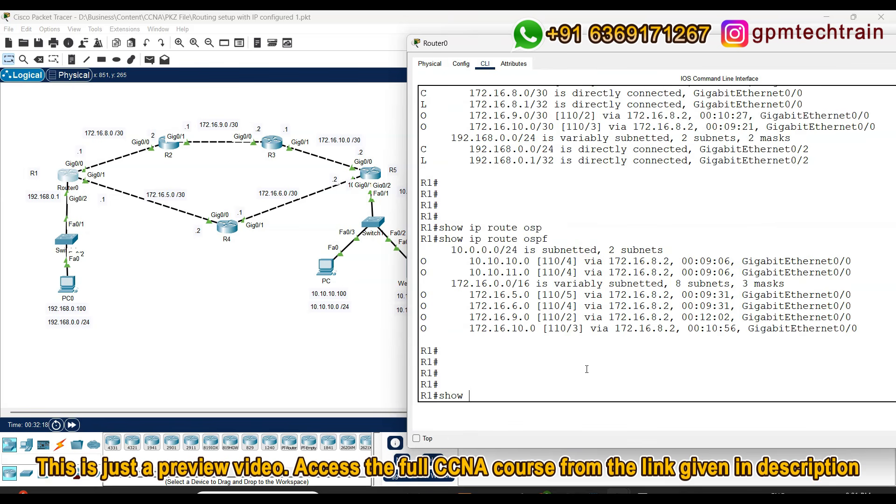
pyautogui.write('run')
pyautogui.press('Tab')
pyautogui.write('| sec')
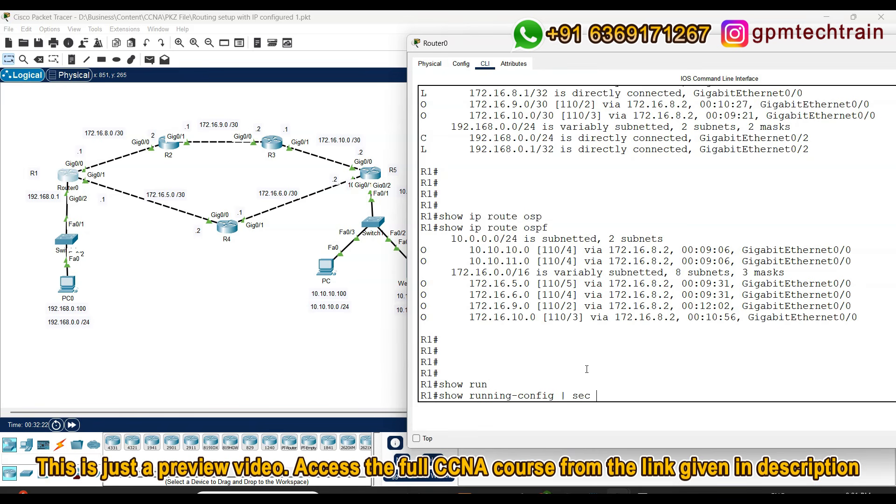
pyautogui.write(' router ospf')
pyautogui.press('Return')
pyautogui.press('Return')
pyautogui.press('Return')
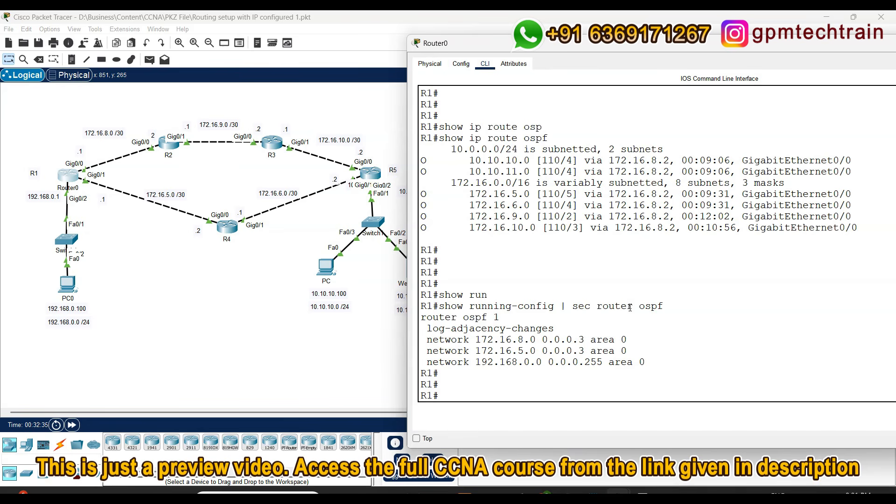
# Examine the OSPF process line and the first network statement with its wildcard mask in R1's running configuration
pyautogui.moveTo(504, 322); pyautogui.dragTo(414, 321)
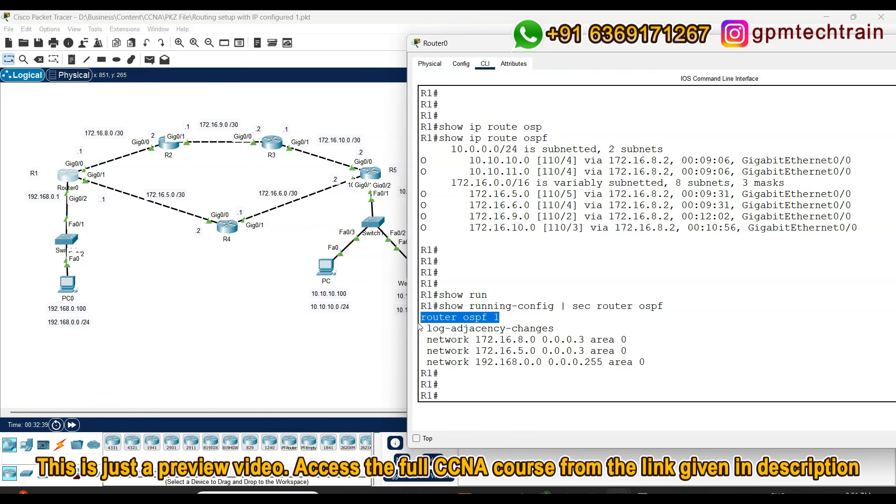
pyautogui.moveTo(567, 328); pyautogui.dragTo(536, 340)
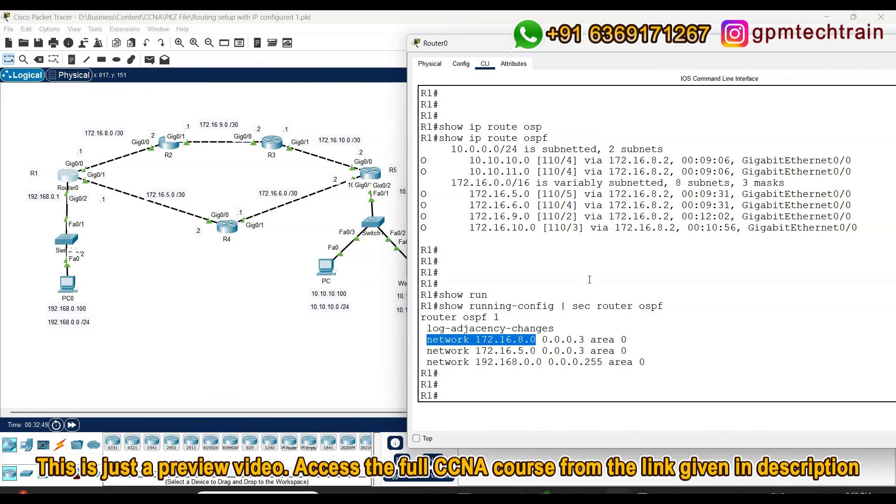
pyautogui.moveTo(584, 340); pyautogui.dragTo(544, 340)
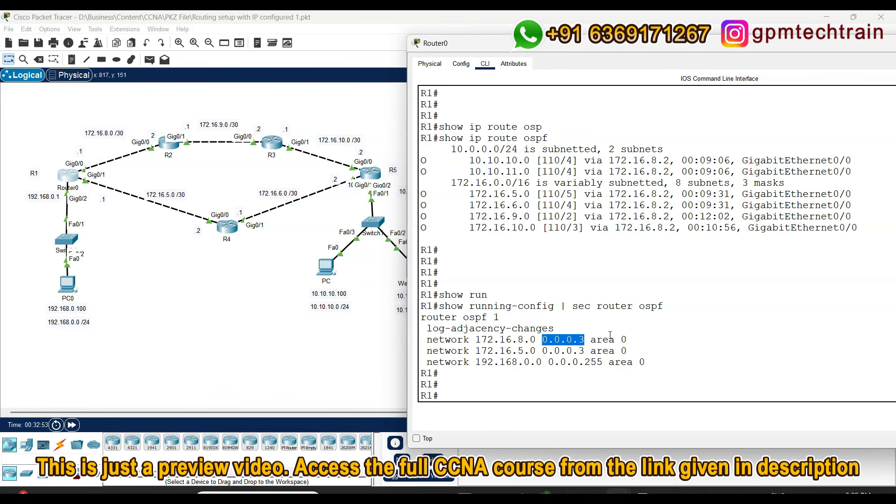
# Open router R4's command line from the topology and enter privileged EXEC mode with en
pyautogui.click(624, 338)
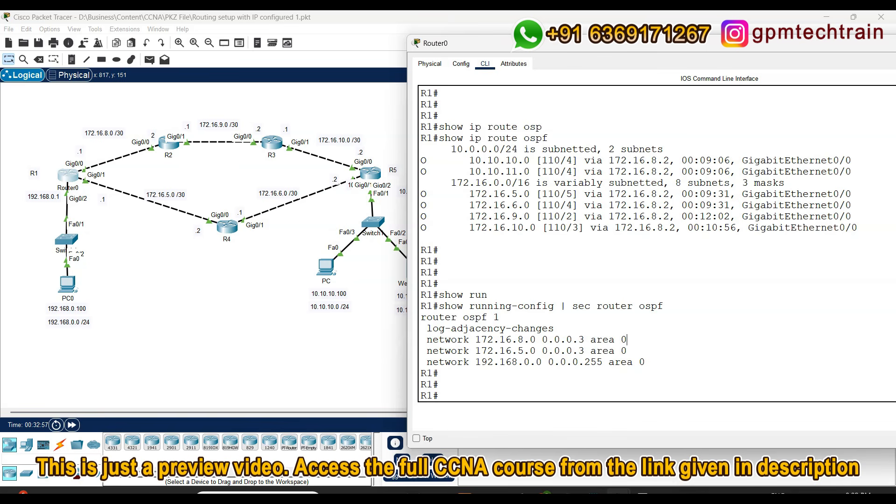
pyautogui.click(228, 232)
pyautogui.click(521, 220)
pyautogui.press('Return')
pyautogui.press('Return')
pyautogui.press('Return')
pyautogui.write('en')
pyautogui.press('Return')
pyautogui.press('Return')
pyautogui.press('Return')
# Display the OSPF section of R4's running configuration with show running-config | sec router ospf
pyautogui.write('show ')
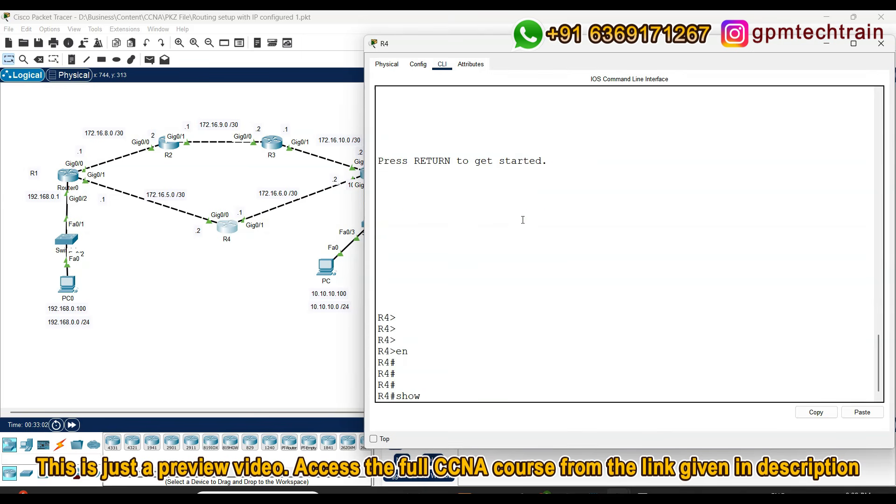
pyautogui.write('run')
pyautogui.press('Tab')
pyautogui.write('|')
pyautogui.write(' sec ')
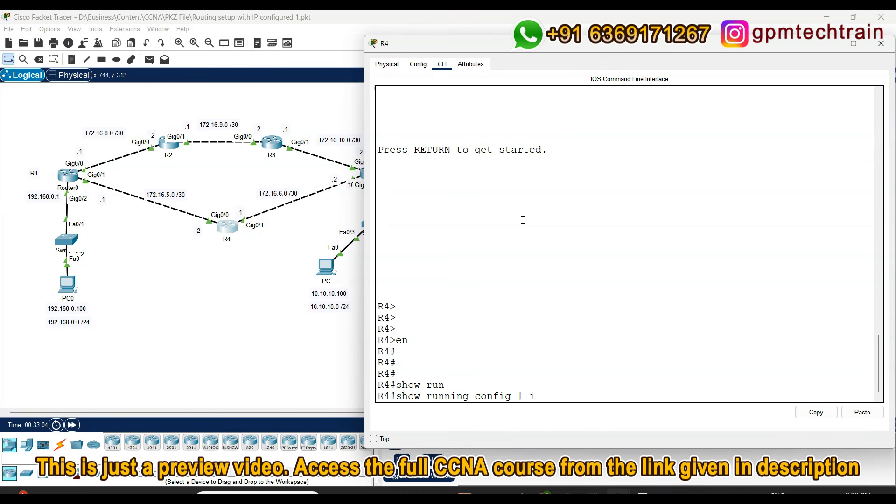
pyautogui.write('router')
pyautogui.write(' osp')
pyautogui.write('f')
pyautogui.press('Return')
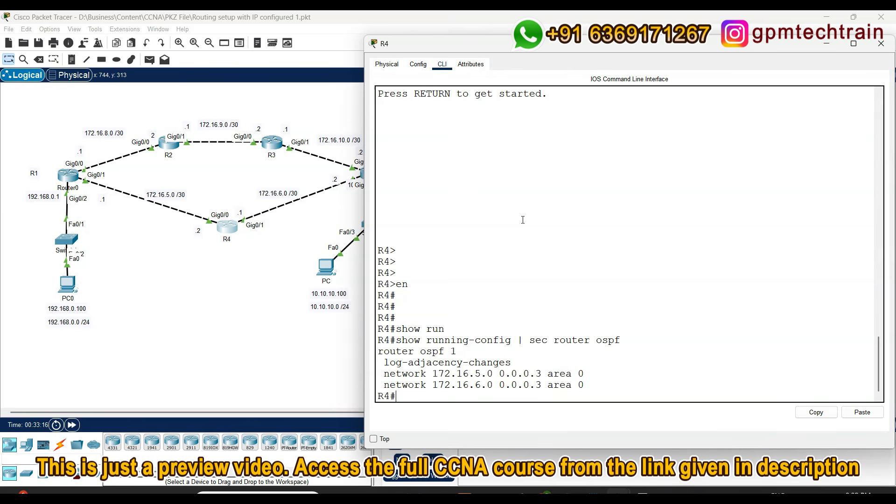
pyautogui.press('Return')
pyautogui.press('Return')
pyautogui.press('Return')
pyautogui.press('Return')
pyautogui.press('Return')
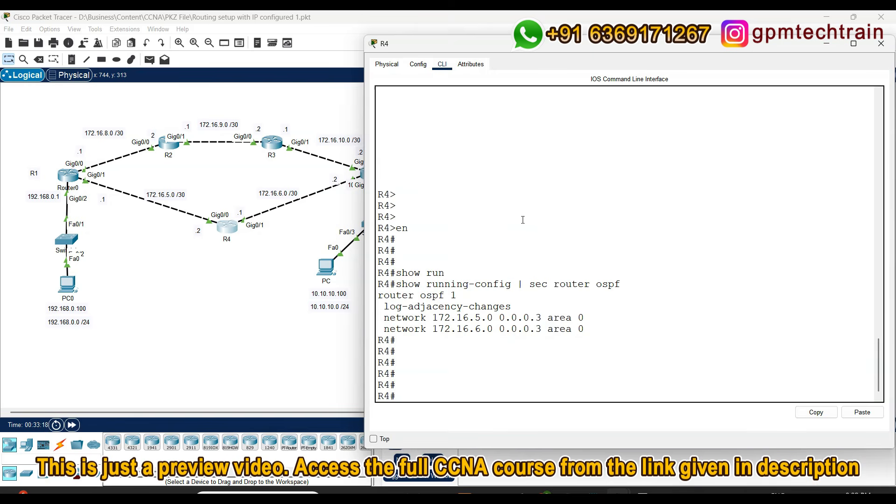
# Display R4's detailed OSPF interface information with show ip ospf interface, stopping the output before its end
pyautogui.write('show ip osf')
pyautogui.press('Tab')
pyautogui.press('BackSpace')
pyautogui.write('pf inter')
pyautogui.press('Tab')
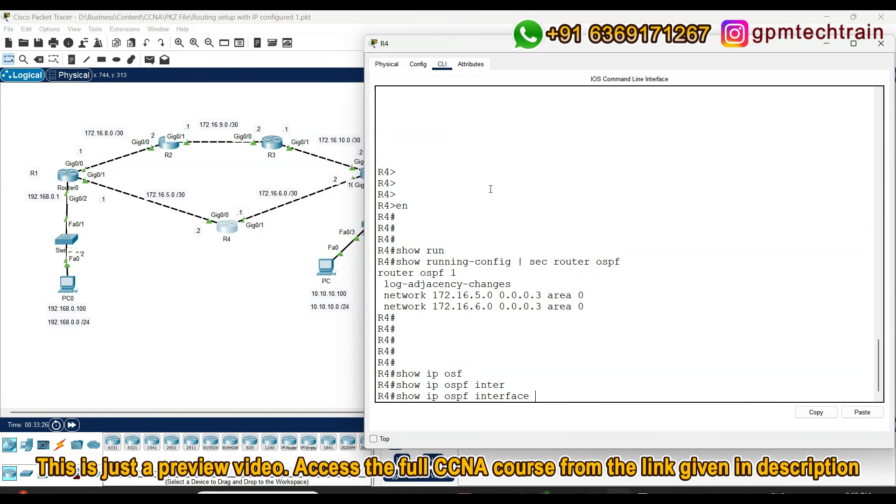
pyautogui.press('Return')
pyautogui.hotkey('ctrl', 'c')
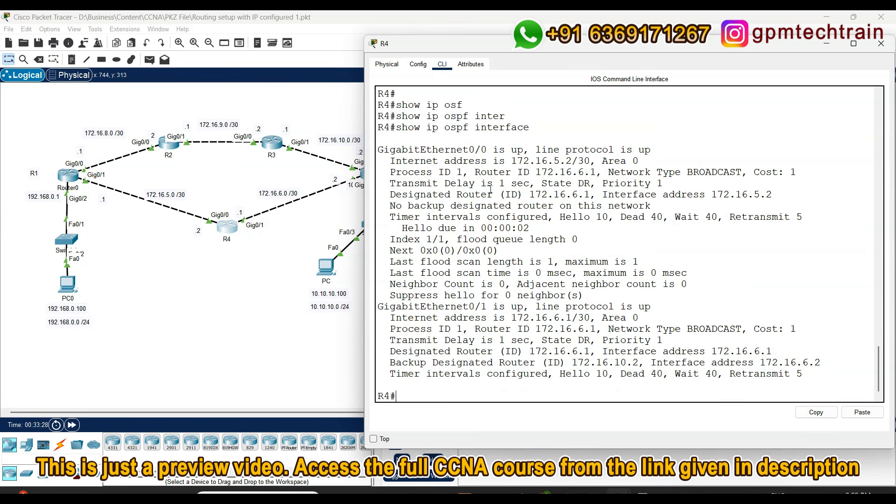
# Display R4's OSPF interface summary with show ip ospf interface brief and widen the R4 window so the table rows fit
pyautogui.press('Up')
pyautogui.write('br')
pyautogui.press('Tab')
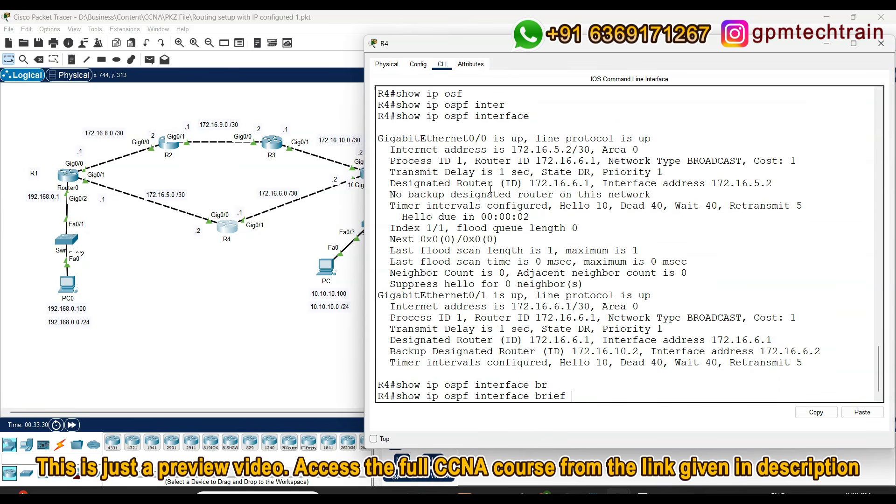
pyautogui.press('Return')
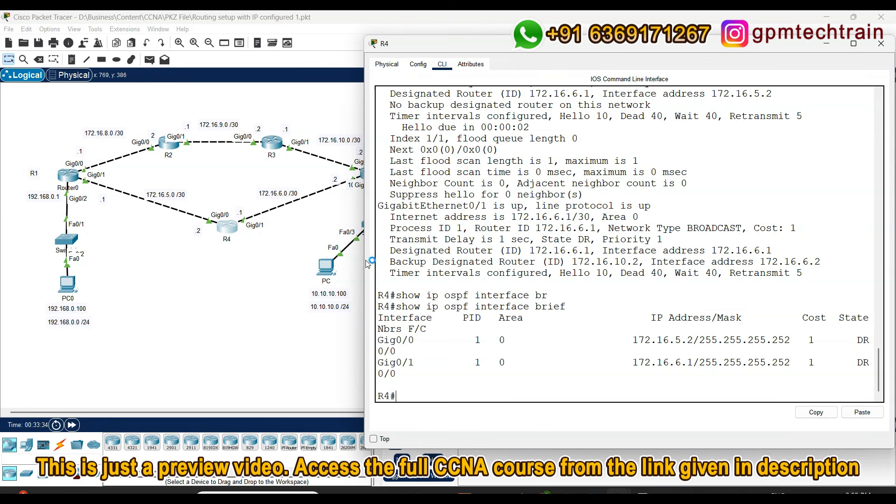
pyautogui.moveTo(364, 260); pyautogui.dragTo(301, 258)
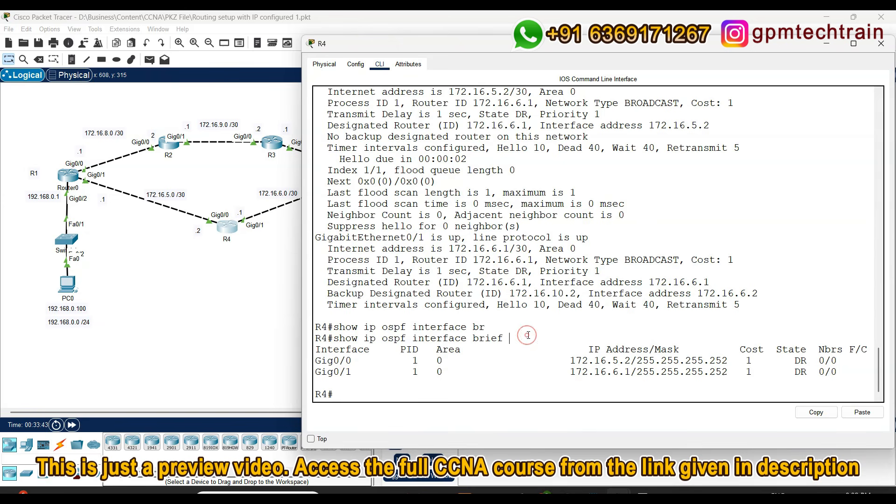
pyautogui.press('Return')
pyautogui.press('Return')
pyautogui.press('Return')
# List R4's OSPF neighbors with show ip ospf neighbor and move the R4 window aside to compare with the topology
pyautogui.write('show ip os')
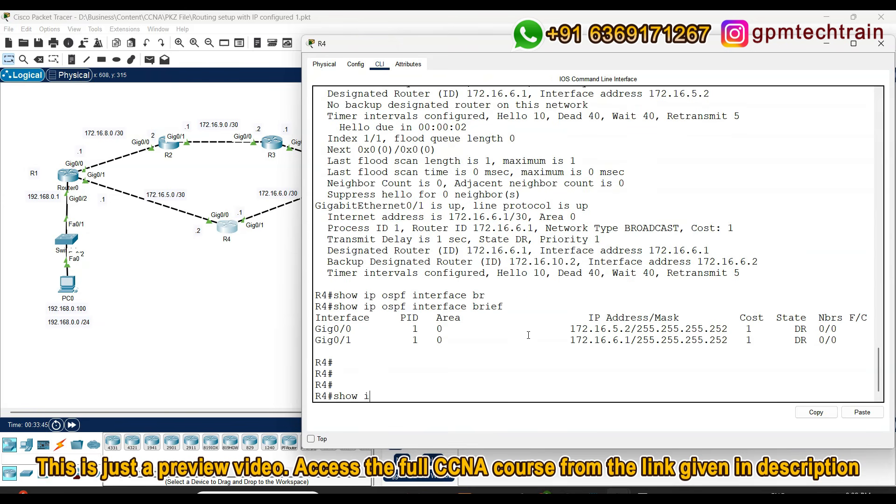
pyautogui.press('Tab')
pyautogui.write('ne')
pyautogui.press('Tab')
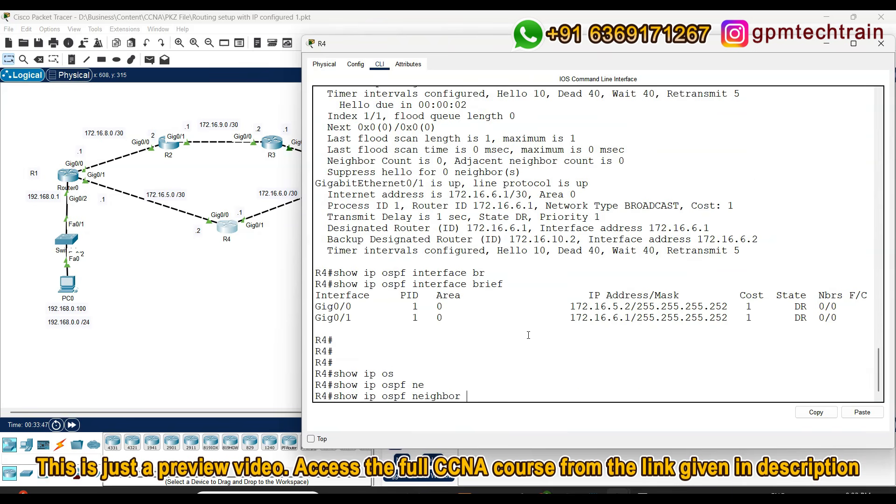
pyautogui.press('Return')
pyautogui.press('Return')
pyautogui.press('Return')
pyautogui.press('Return')
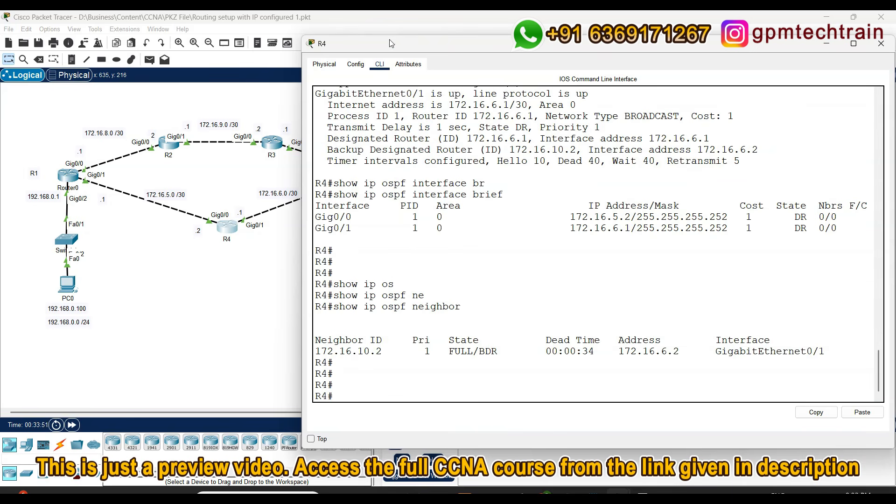
pyautogui.moveTo(391, 44); pyautogui.dragTo(462, 31)
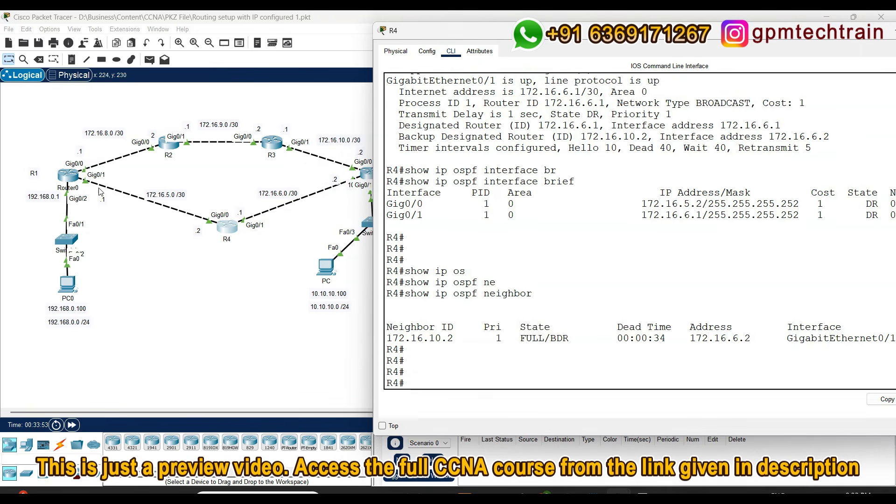
# Display R4's complete routing table with show ip route
pyautogui.click(732, 300)
pyautogui.press('Return')
pyautogui.press('Return')
pyautogui.press('Return')
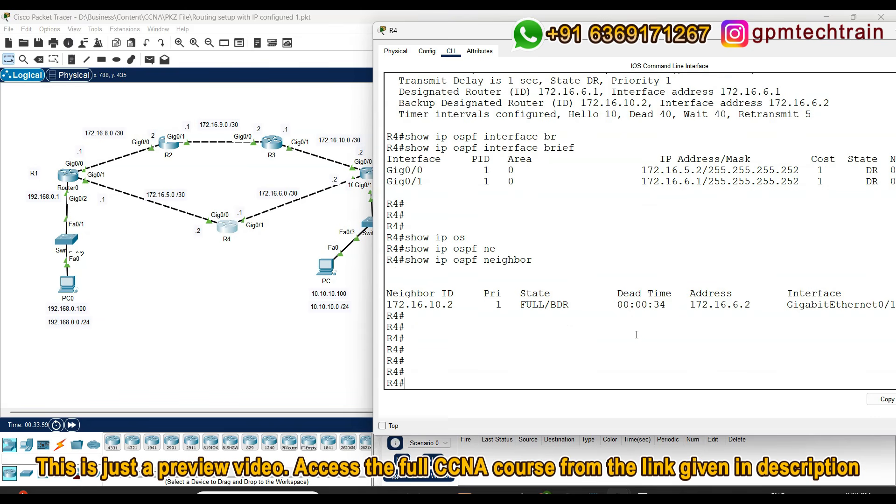
pyautogui.write('show ip ro')
pyautogui.press('Tab')
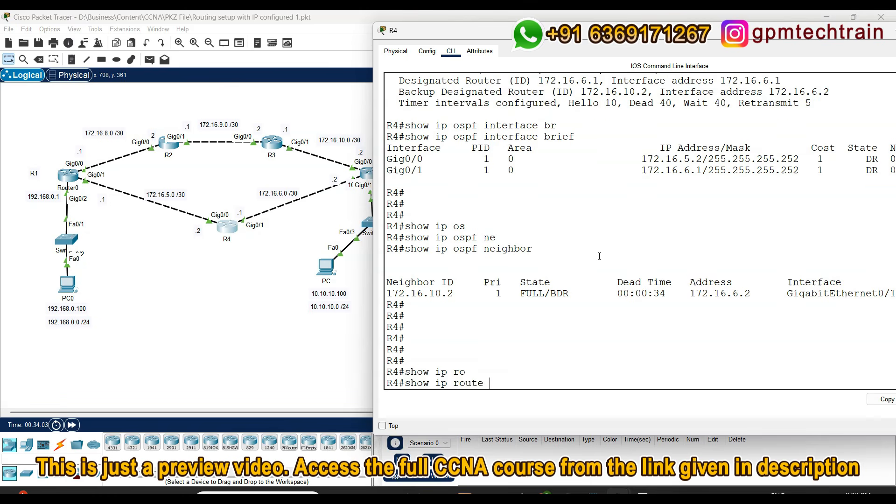
pyautogui.press('Return')
pyautogui.press('space')
pyautogui.press('Return')
pyautogui.press('Return')
pyautogui.press('Return')
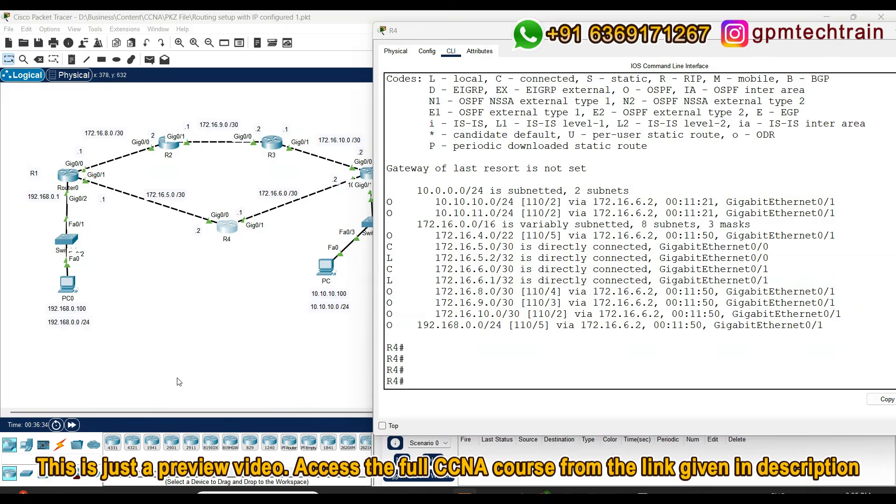
# Open router R5's command line in a widened window and enter privileged EXEC mode with en
pyautogui.click(179, 381)
pyautogui.click(371, 174)
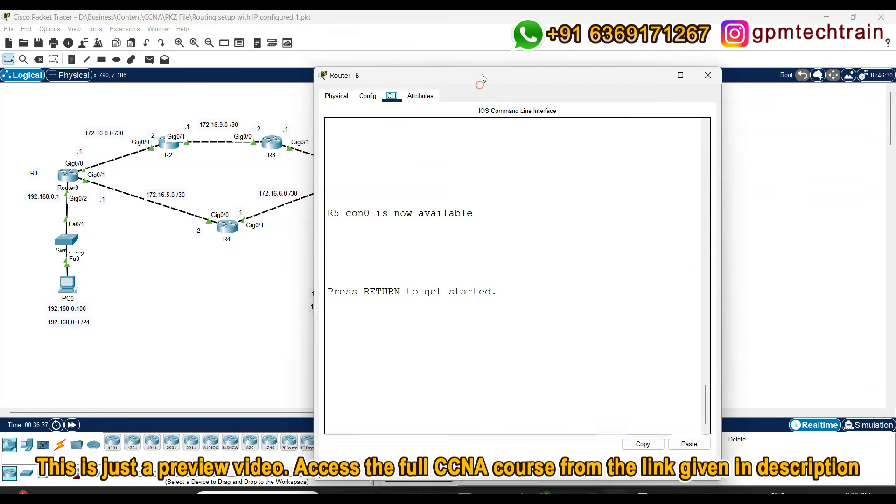
pyautogui.moveTo(481, 74); pyautogui.dragTo(473, 34)
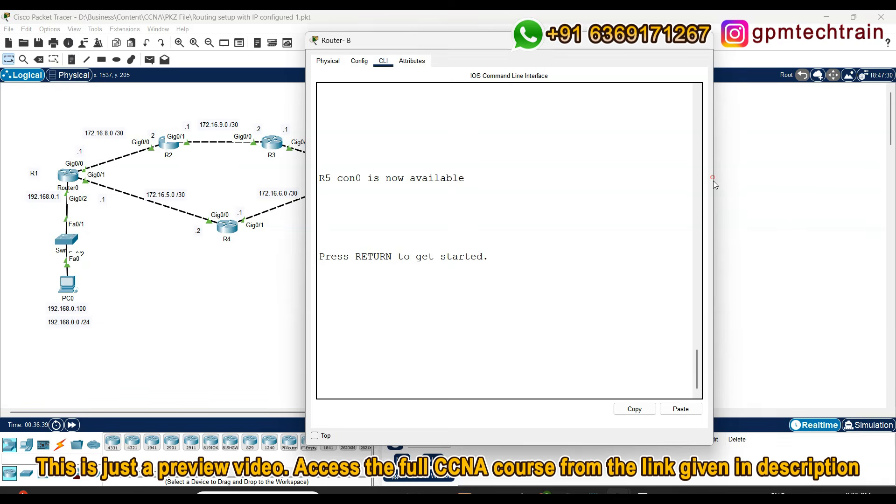
pyautogui.moveTo(713, 181); pyautogui.dragTo(865, 182)
pyautogui.click(688, 228)
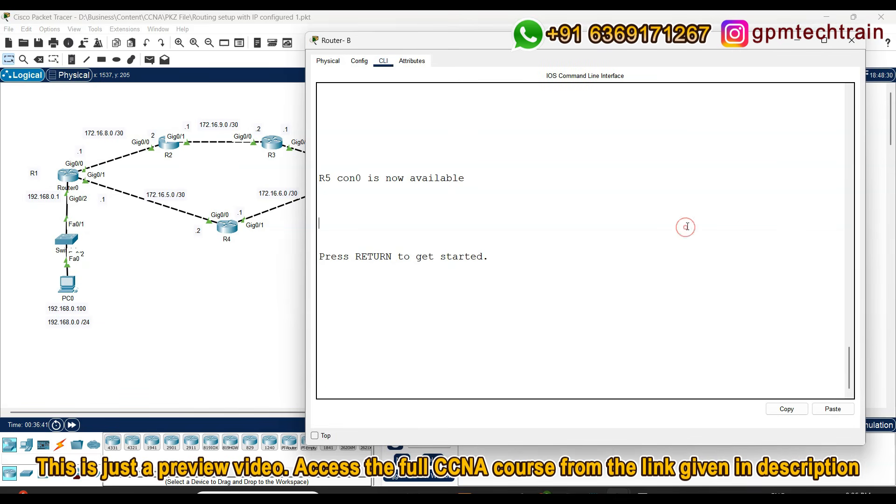
pyautogui.press('Return')
pyautogui.press('Return')
pyautogui.press('Return')
pyautogui.press('Return')
pyautogui.press('Return')
pyautogui.write('en')
pyautogui.press('Return')
pyautogui.press('Return')
pyautogui.press('Return')
pyautogui.press('Return')
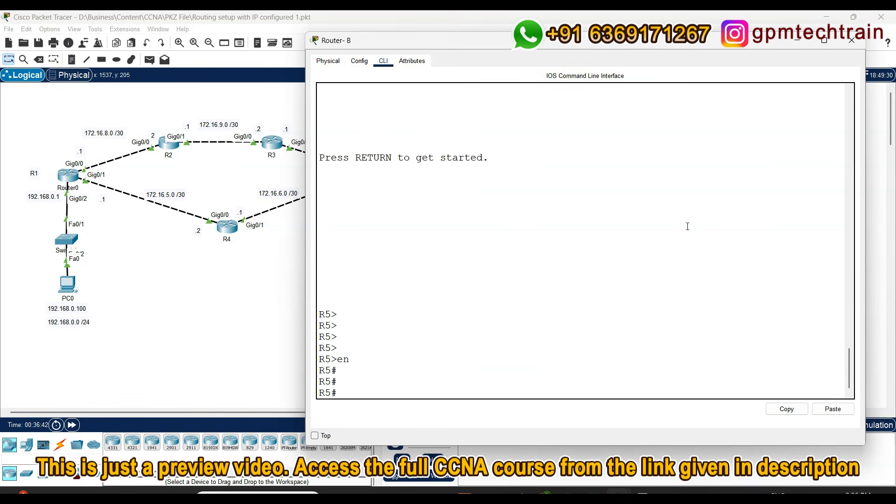
# Display R5's routing protocol settings with show ip protocols
pyautogui.write('show iup')
pyautogui.press('BackSpace')
pyautogui.press('BackSpace')
pyautogui.write('p pro')
pyautogui.press('Tab')
pyautogui.press('Return')
pyautogui.press('Return')
pyautogui.press('Return')
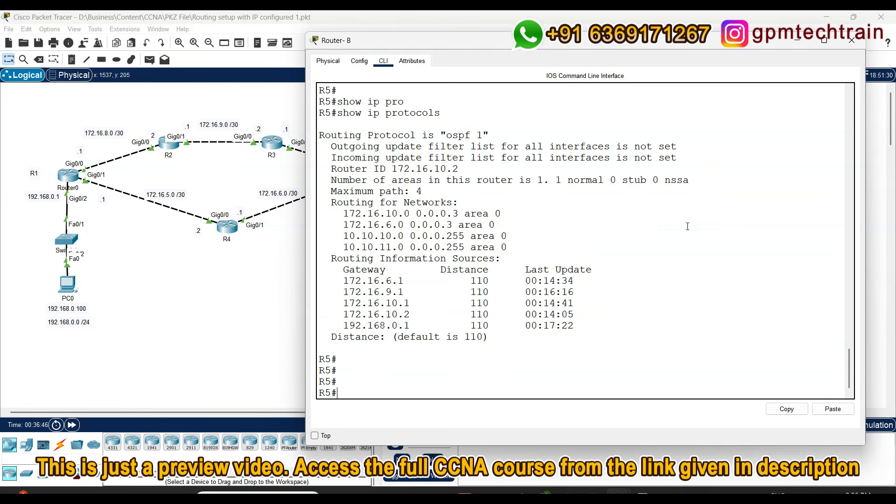
# List R5's OSPF neighbors with show ip ospf neighbor
pyautogui.write('show ip os')
pyautogui.press('Tab')
pyautogui.write('ne')
pyautogui.press('Tab')
pyautogui.press('Return')
pyautogui.press('Return')
pyautogui.press('Return')
pyautogui.press('Return')
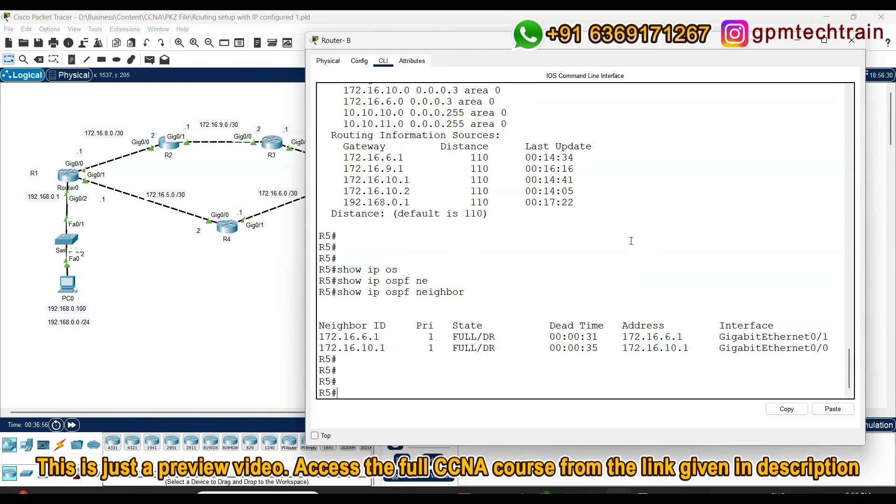
# Display R5's link-state database with show ip ospf database
pyautogui.write('show ip os')
pyautogui.press('Tab')
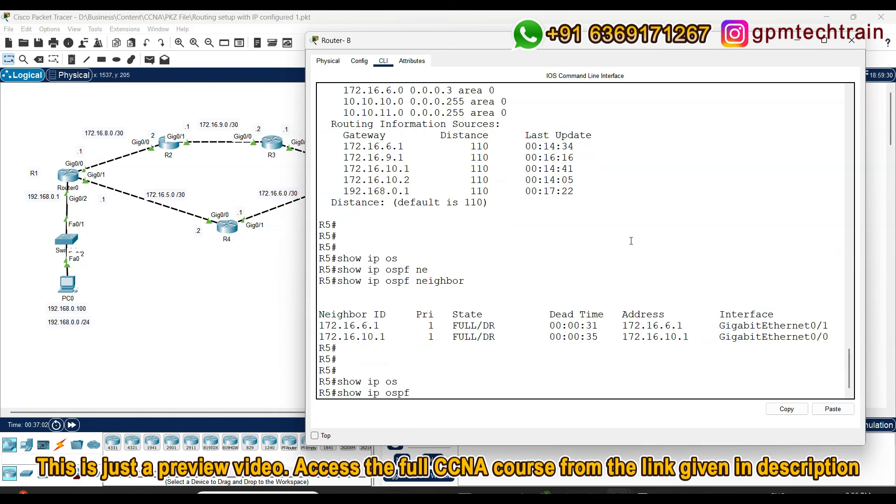
pyautogui.write('da')
pyautogui.press('Tab')
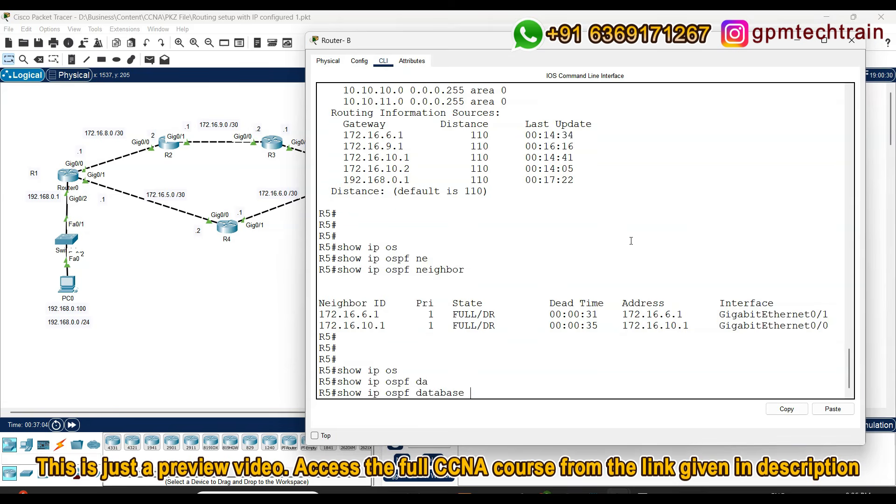
pyautogui.press('Return')
pyautogui.press('Return')
pyautogui.press('Return')
pyautogui.press('Return')
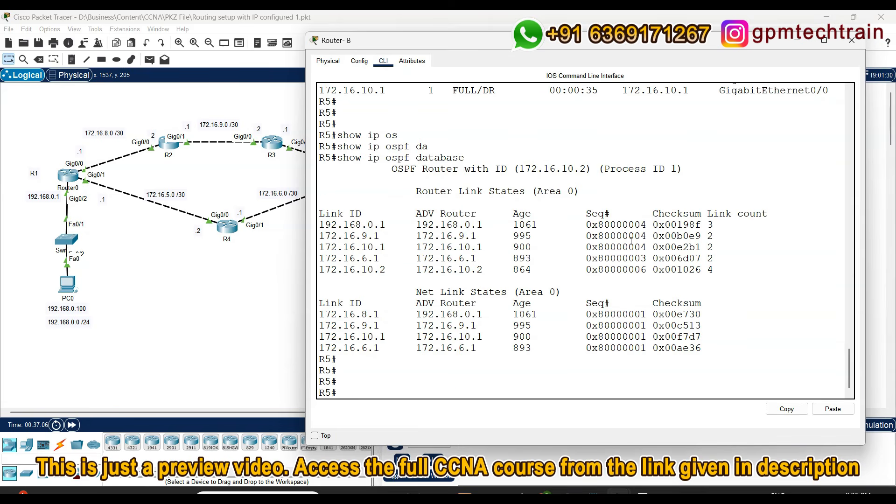
# Display the summary of R5's OSPF-enabled interfaces with show ip ospf interface brief
pyautogui.write('show ip os')
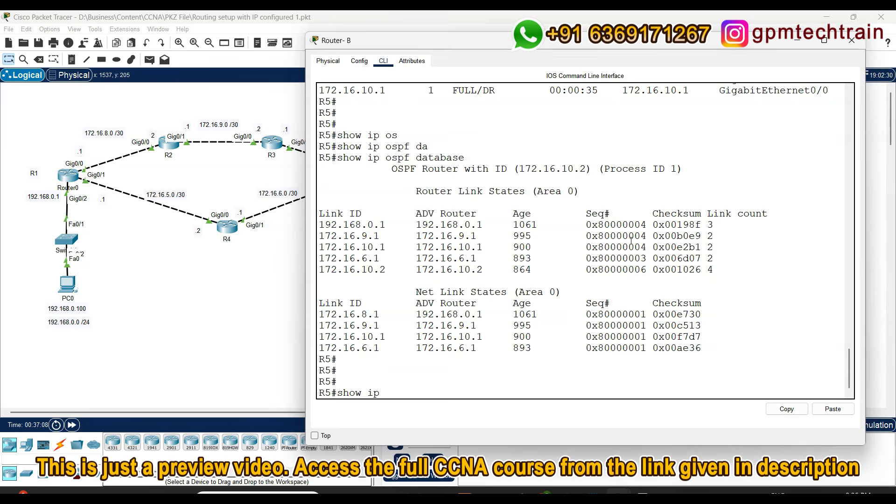
pyautogui.press('Tab')
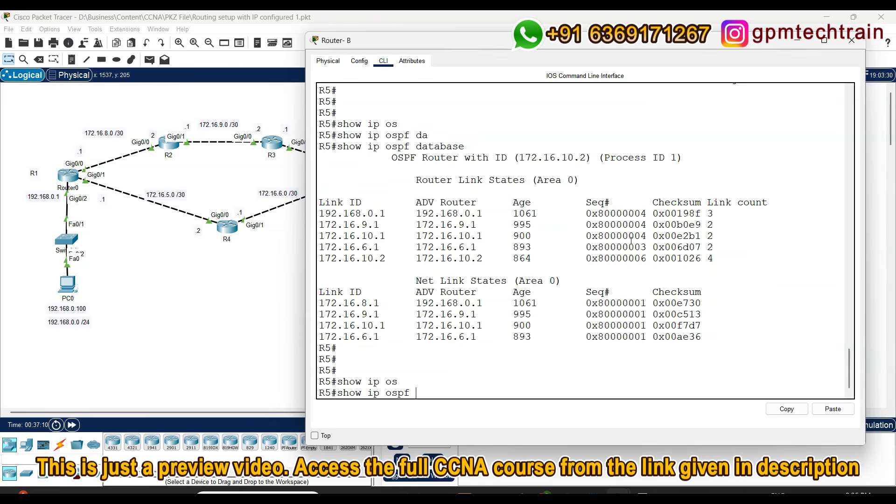
pyautogui.press('BackSpace')
pyautogui.write('inter')
pyautogui.press('Tab')
pyautogui.write('br')
pyautogui.press('Tab')
pyautogui.press('Return')
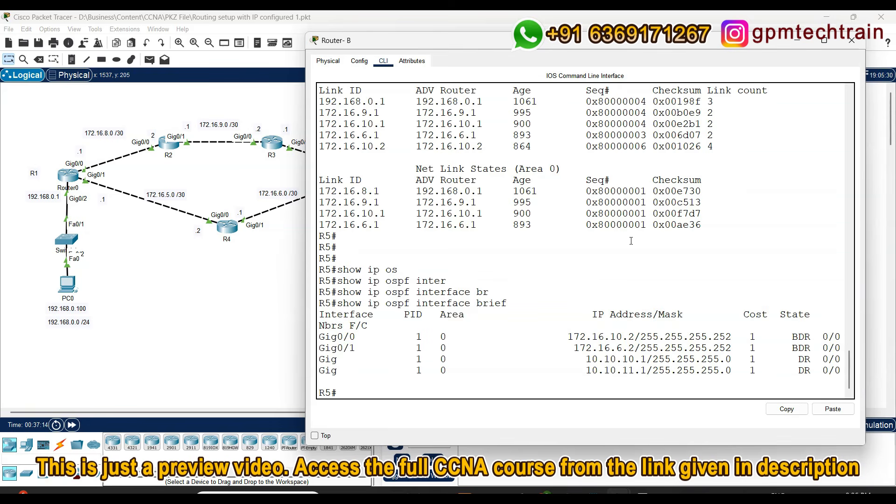
pyautogui.press('Return')
pyautogui.press('Return')
pyautogui.press('Return')
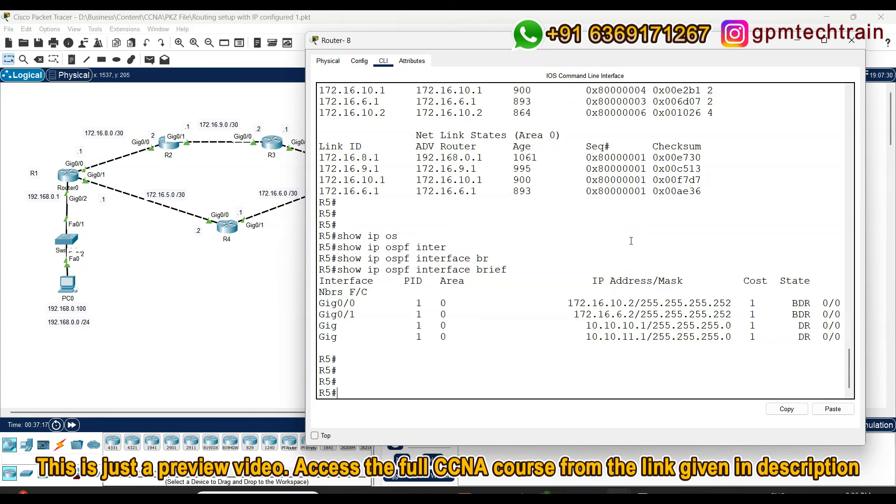
# Display only R5's OSPF-learned routes with show ip route ospf
pyautogui.write('show ip ro')
pyautogui.press('Tab')
pyautogui.write('os')
pyautogui.press('Tab')
pyautogui.press('Return')
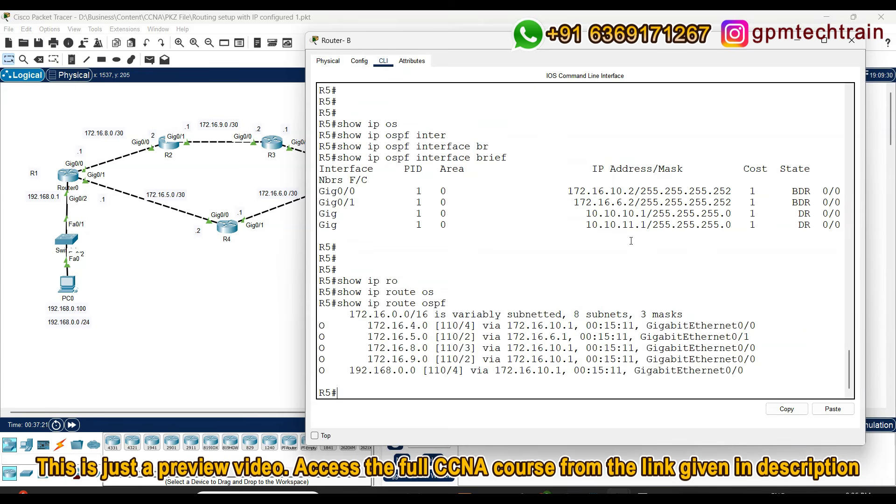
pyautogui.press('Return')
pyautogui.press('Return')
pyautogui.press('Return')
pyautogui.press('Return')
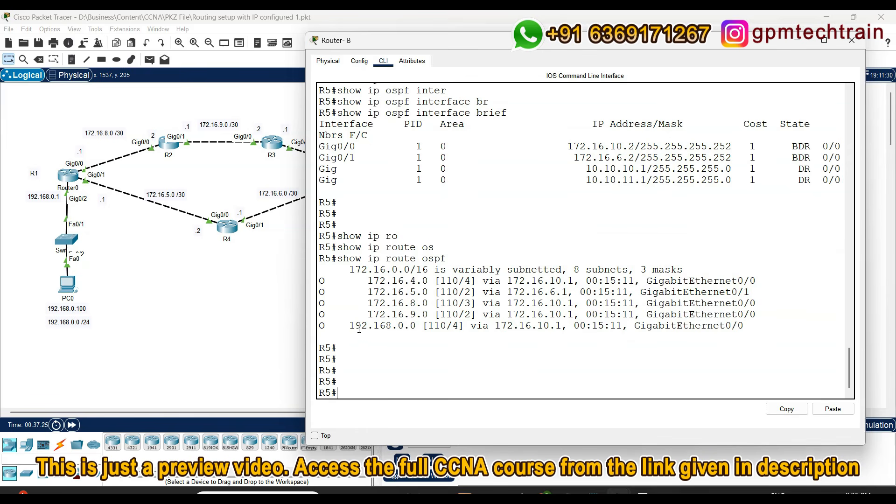
# Examine the metric and next hop of R5's OSPF route to 192.168.0.0 against the topology and return to the workspace
pyautogui.moveTo(425, 44); pyautogui.dragTo(511, 46)
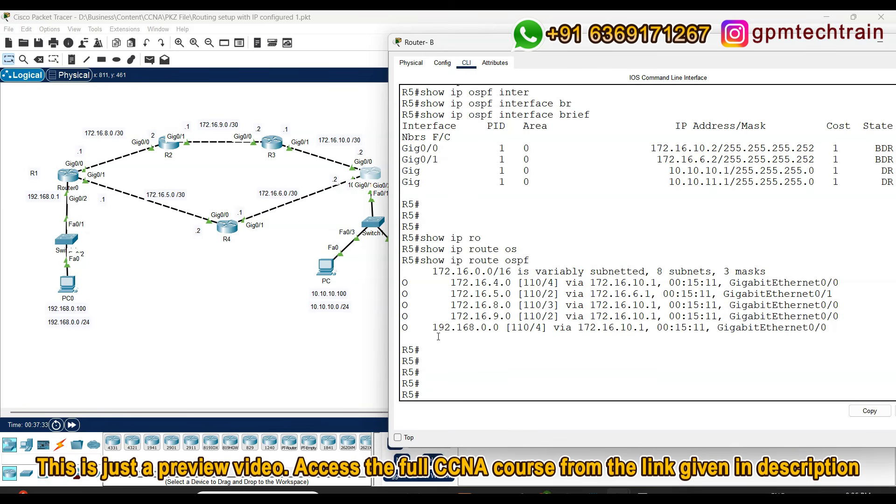
pyautogui.moveTo(433, 327); pyautogui.dragTo(529, 331)
pyautogui.doubleClick(539, 328)
pyautogui.moveTo(578, 328); pyautogui.dragTo(647, 328)
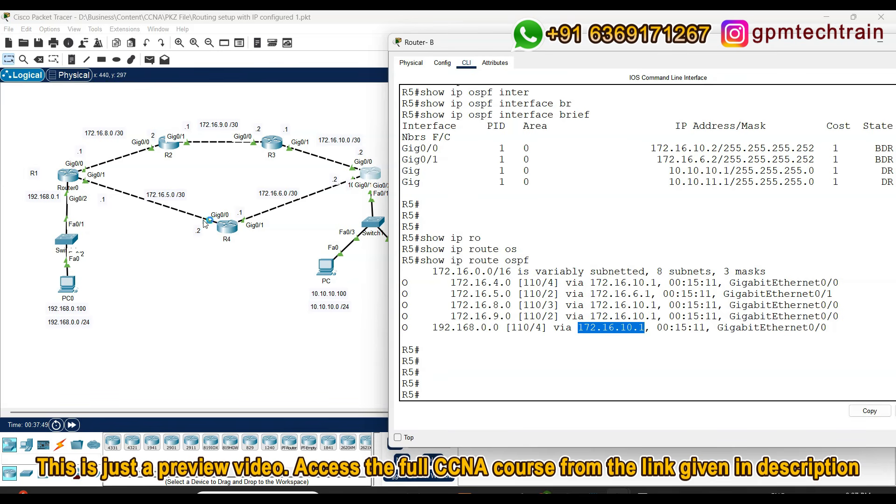
pyautogui.click(232, 333)
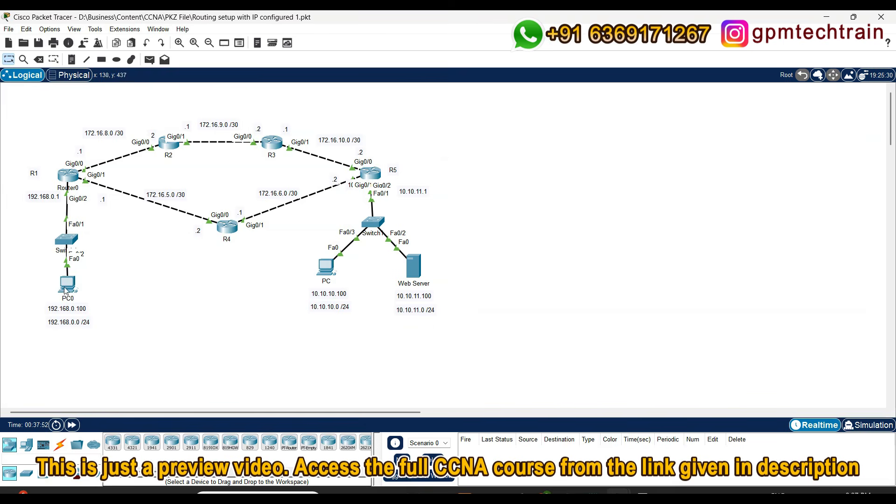
# Ping 10.10.10.100 from PC0's command prompt
pyautogui.click(66, 283)
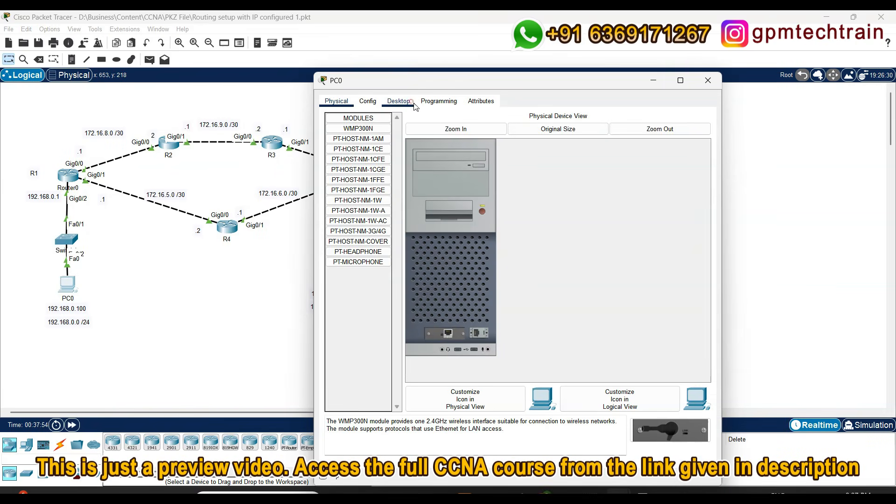
pyautogui.click(398, 101)
pyautogui.click(599, 144)
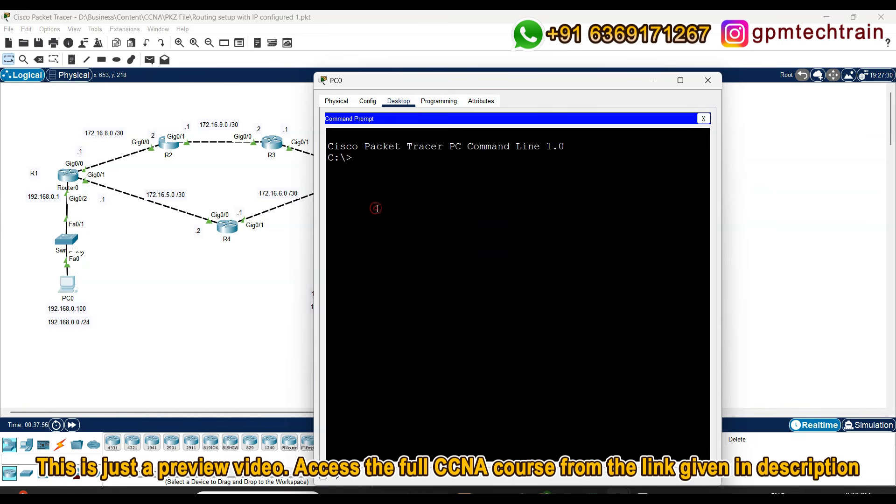
pyautogui.write('ping 10')
pyautogui.press('Return')
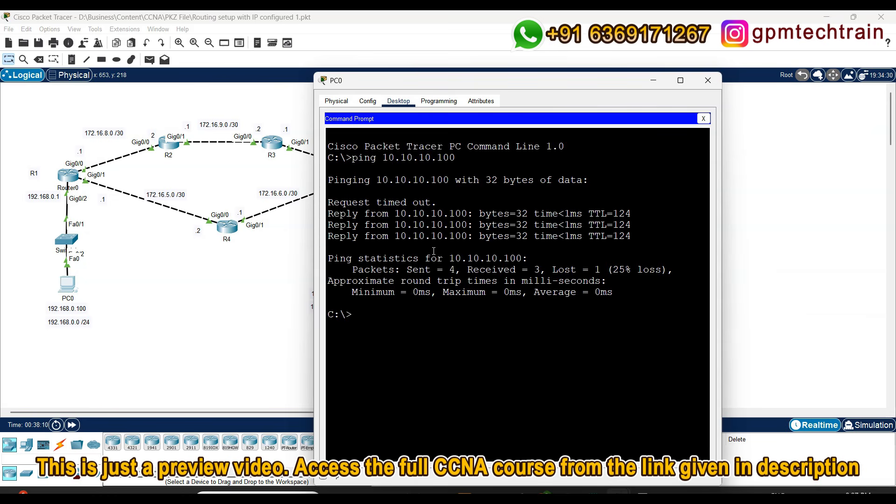
# Ping the web server at 10.10.11.100 from PC0 and move its window clear of the topology
pyautogui.press('Up')
pyautogui.press('Left')
pyautogui.press('BackSpace')
pyautogui.write('1')
pyautogui.press('Return')
pyautogui.moveTo(401, 81); pyautogui.dragTo(533, 61)
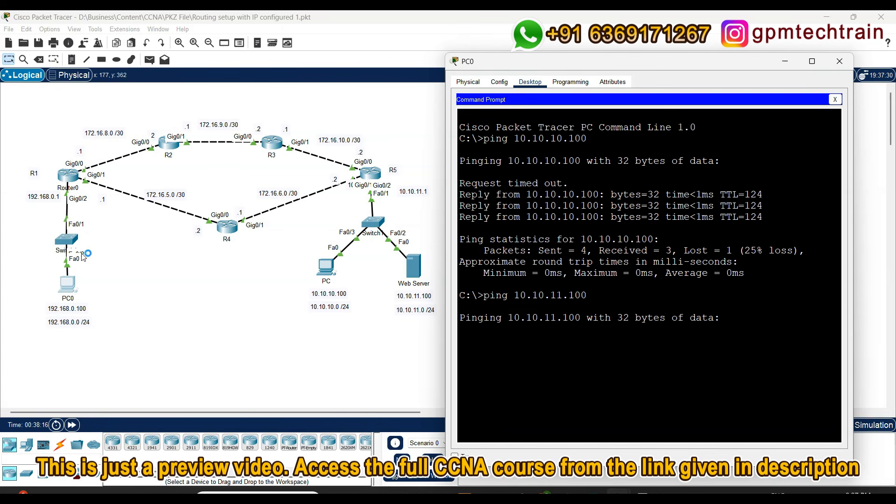
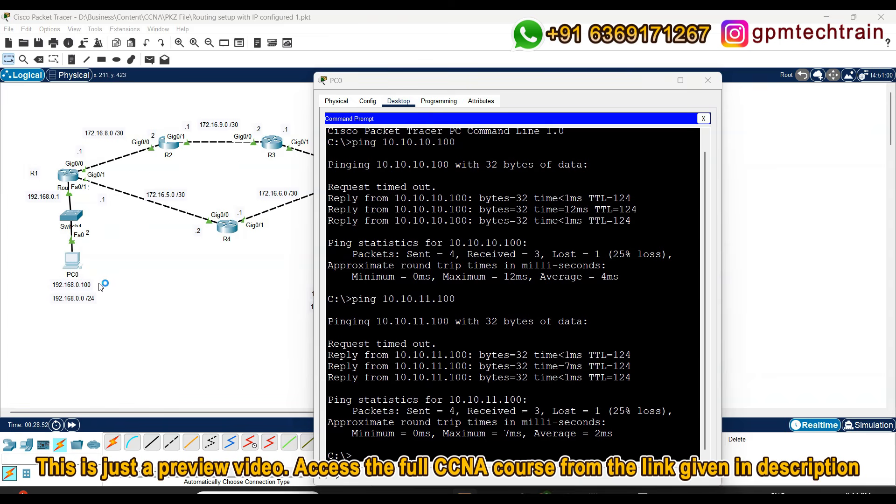
# Return to the topology and open R4's command line at a fresh prompt
pyautogui.click(153, 296)
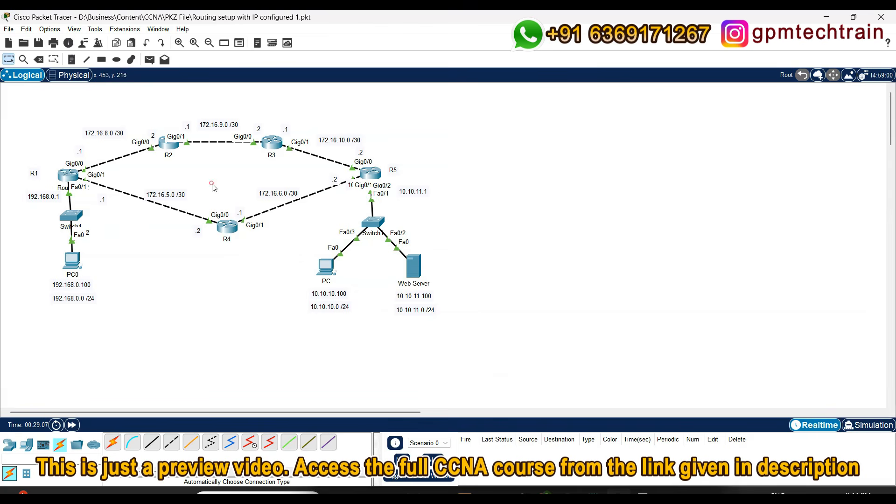
pyautogui.click(227, 227)
pyautogui.press('space')
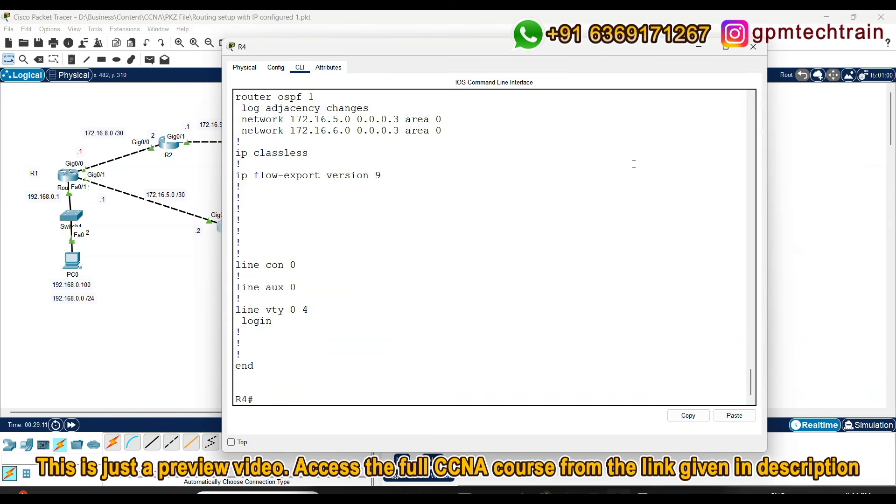
pyautogui.press('Return')
pyautogui.press('Return')
pyautogui.press('Return')
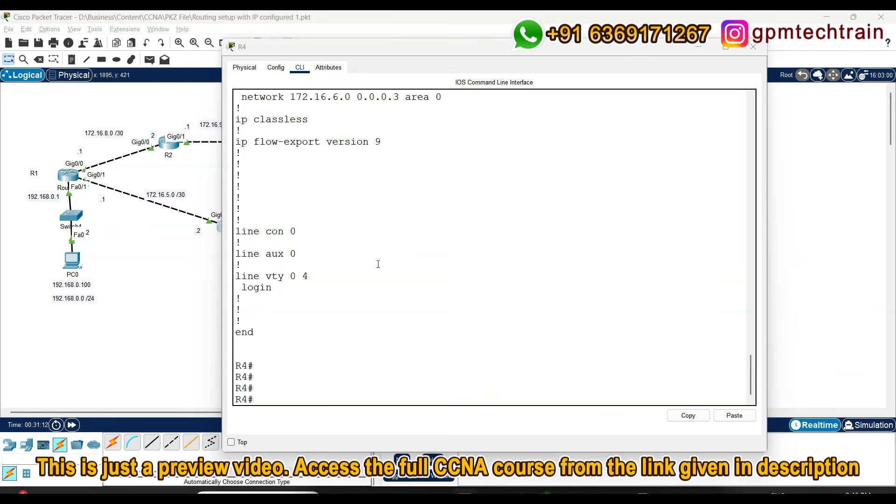
pyautogui.click(378, 264)
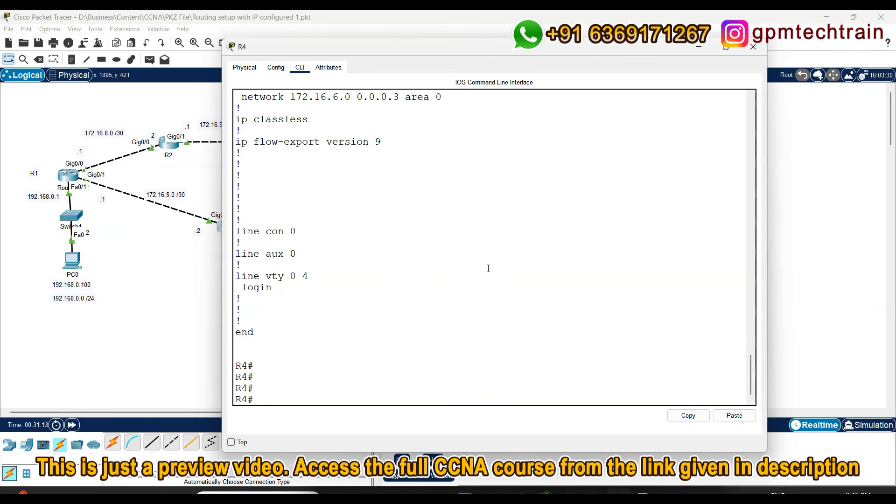
# Display the full details of R4's OSPF interfaces with show ip ospf interface
pyautogui.press('Return')
pyautogui.press('Return')
pyautogui.press('Return')
pyautogui.write('shwo')
pyautogui.press('BackSpace')
pyautogui.press('BackSpace')
pyautogui.write('ow ip os')
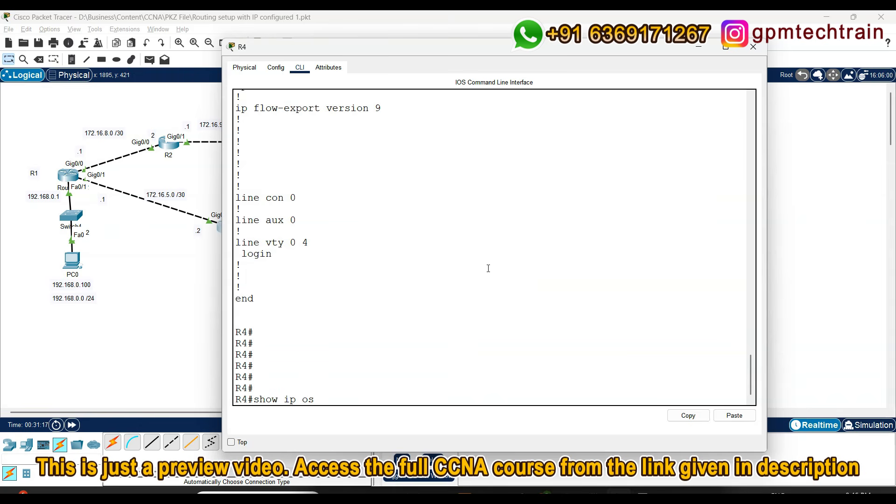
pyautogui.press('Tab')
pyautogui.write('inter')
pyautogui.press('Tab')
pyautogui.press('Return')
pyautogui.press('space')
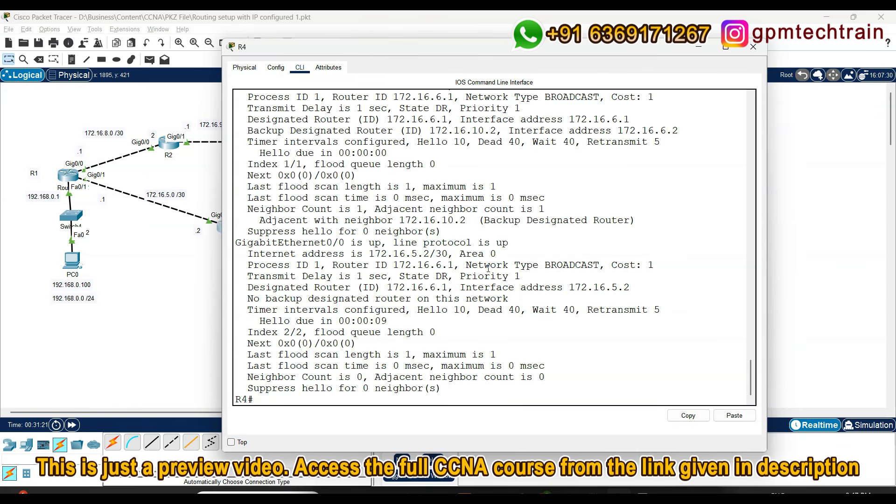
# Display R4's OSPF interface summary with show ip ospf interface brief and widen the window to fit the table
pyautogui.press('Up')
pyautogui.write('br')
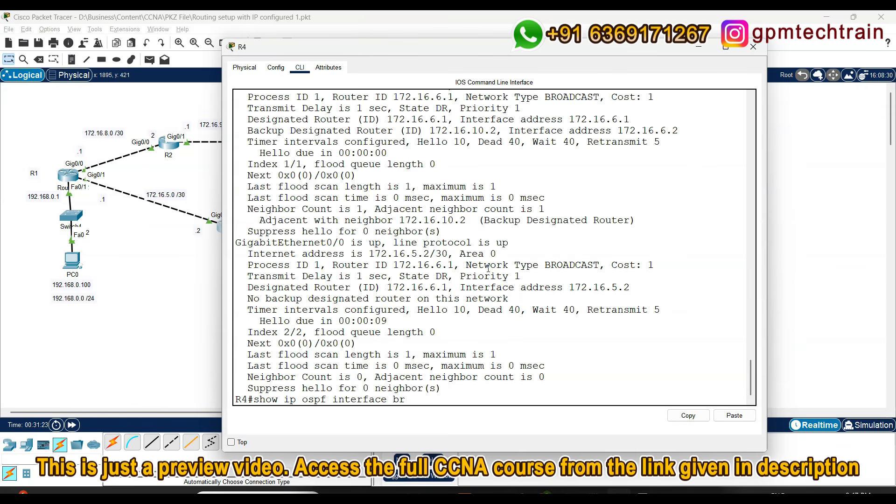
pyautogui.press('Tab')
pyautogui.press('Return')
pyautogui.press('Return')
pyautogui.press('Return')
pyautogui.press('Return')
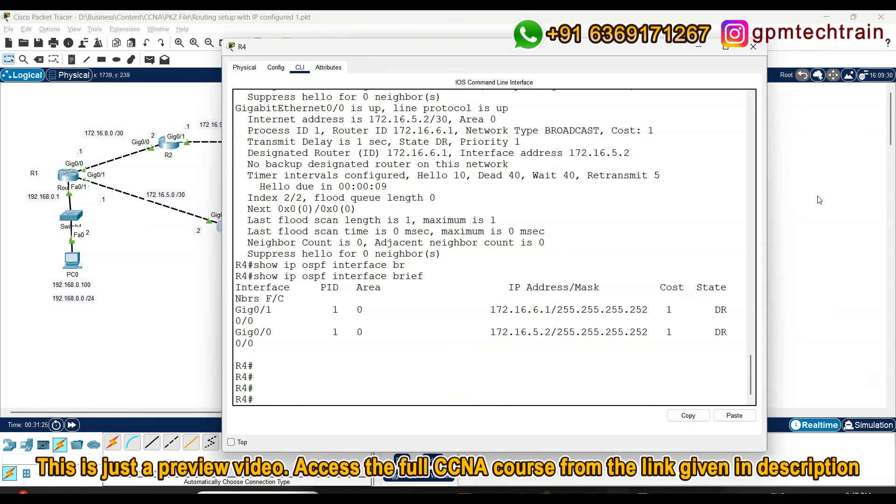
pyautogui.moveTo(767, 200); pyautogui.dragTo(881, 199)
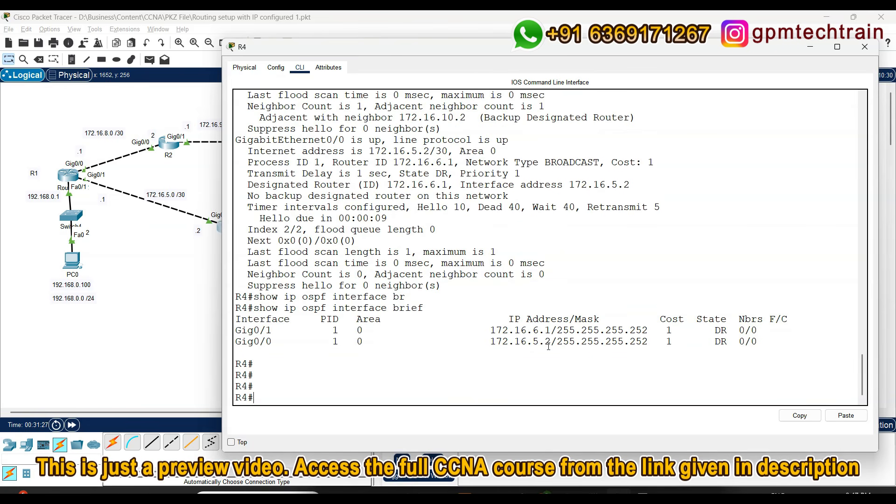
# List R4's OSPF neighbors with show ip ospf neighbor and check the neighbor ID
pyautogui.write('show ip os')
pyautogui.press('Tab')
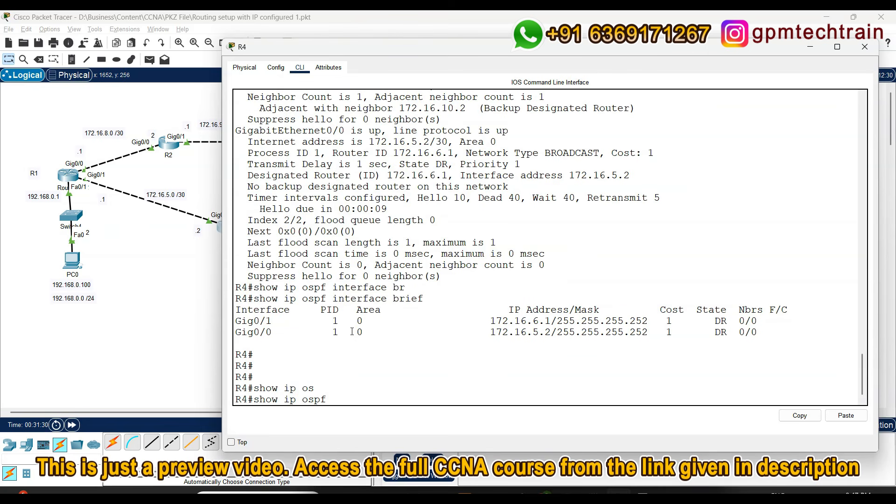
pyautogui.write('ne')
pyautogui.press('Tab')
pyautogui.press('Return')
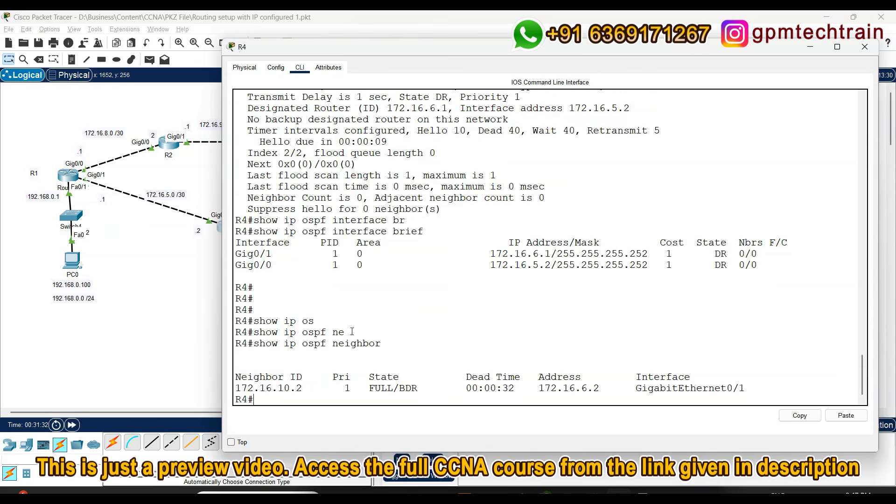
pyautogui.moveTo(319, 391); pyautogui.dragTo(228, 394)
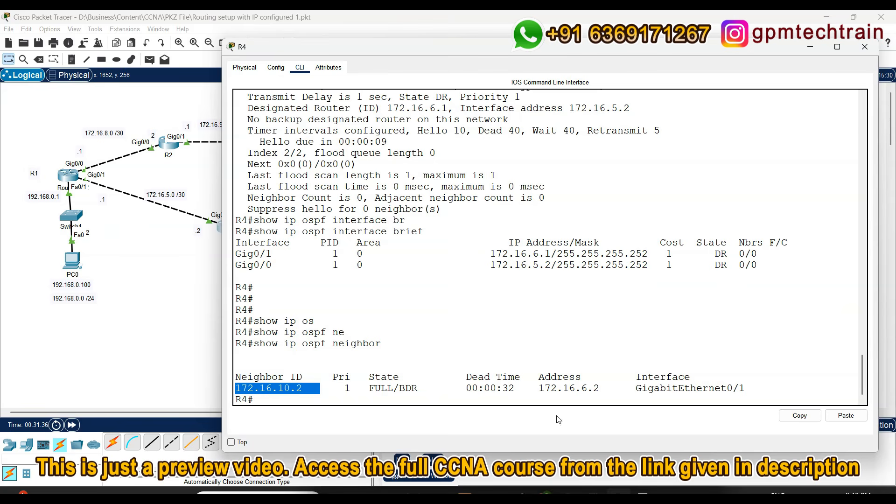
pyautogui.click(458, 326)
# Display only R4's OSPF configuration with show running-config | sec router ospf
pyautogui.write('show')
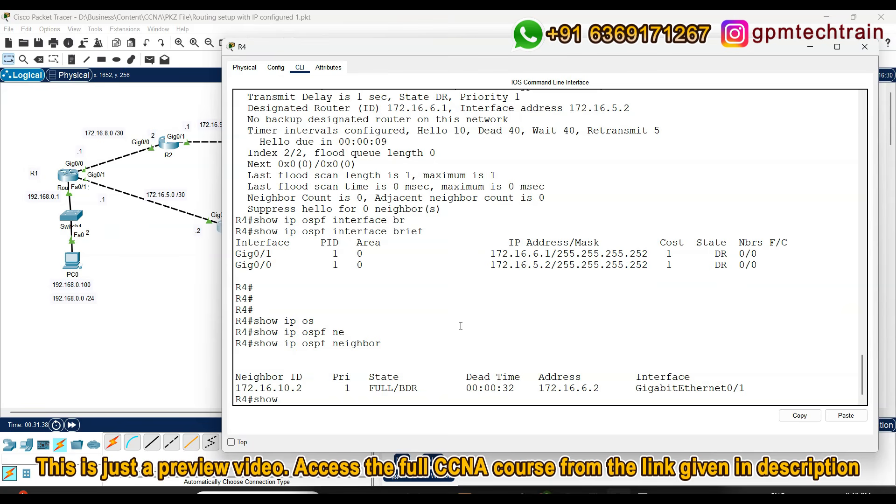
pyautogui.press('BackSpace')
pyautogui.press('BackSpace')
pyautogui.press('BackSpace')
pyautogui.press('BackSpace')
pyautogui.press('Return')
pyautogui.press('Return')
pyautogui.press('Return')
pyautogui.write('show run')
pyautogui.press('Tab')
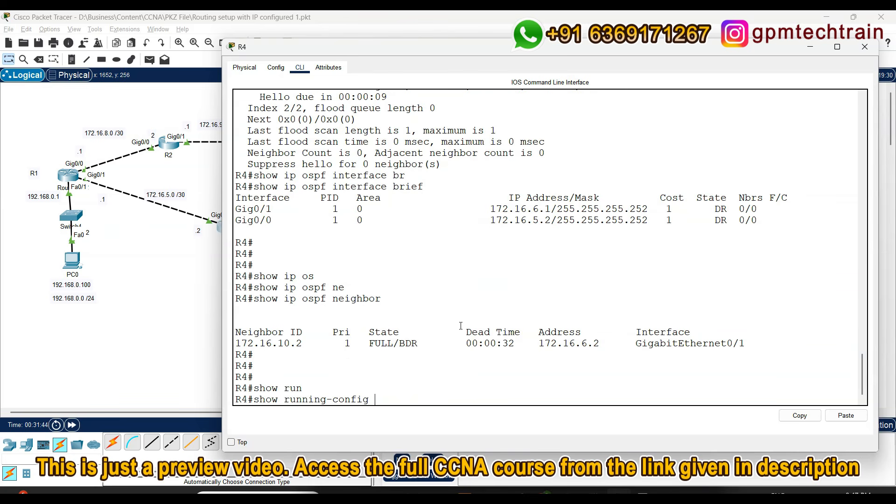
pyautogui.write('| sec router ospf')
pyautogui.press('Return')
pyautogui.press('Return')
pyautogui.press('Return')
pyautogui.press('Return')
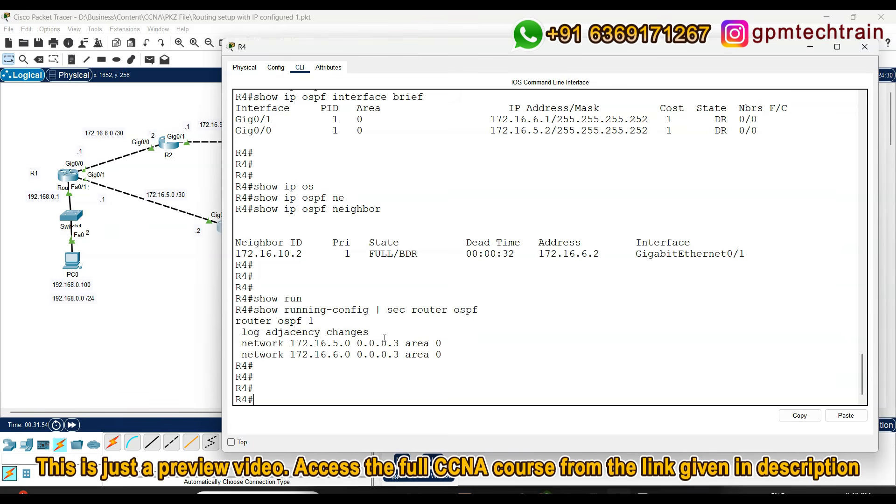
# Compare the wildcard masks in R4's OSPF network statements with the interface addresses and masks in the brief output
pyautogui.moveTo(295, 343); pyautogui.dragTo(357, 346)
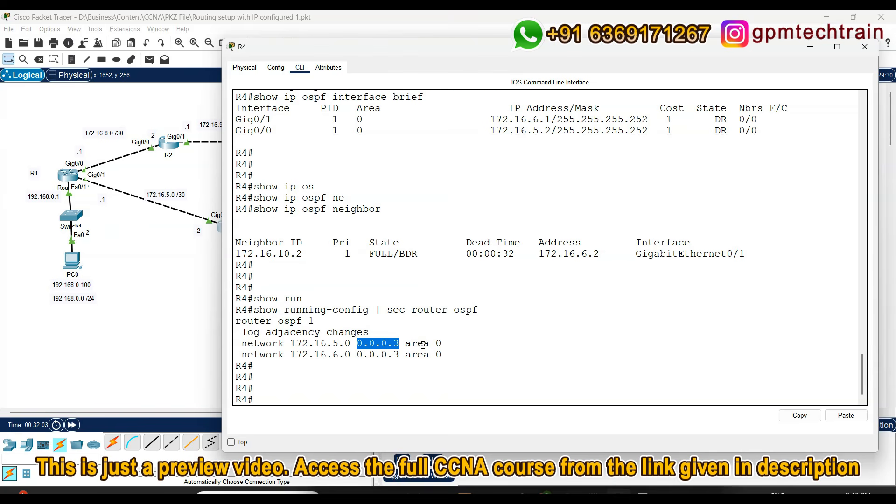
pyautogui.scroll(1, 431, 320)
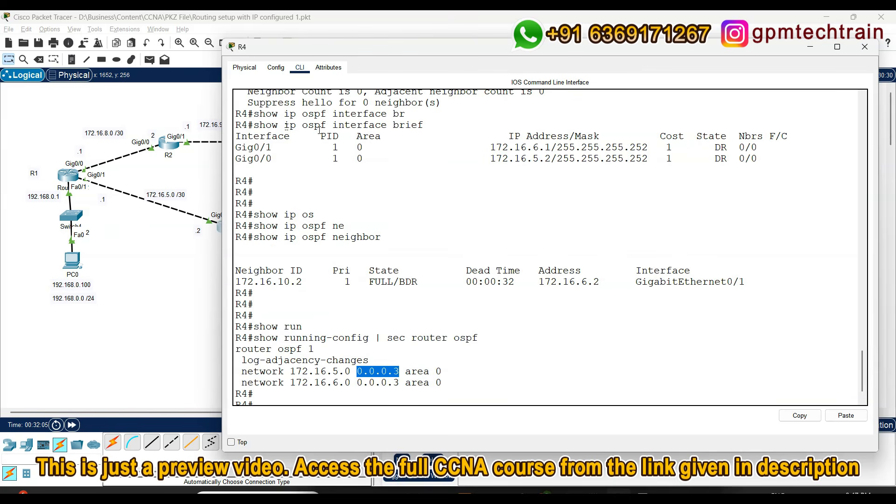
pyautogui.moveTo(647, 146); pyautogui.dragTo(558, 147)
pyautogui.click(680, 317)
# Display R4's full running configuration and check the subnet mask on GigabitEthernet0/0
pyautogui.press('Return')
pyautogui.press('Return')
pyautogui.press('Return')
pyautogui.write('show run')
pyautogui.press('Tab')
pyautogui.press('Return')
pyautogui.press('space')
pyautogui.press('space')
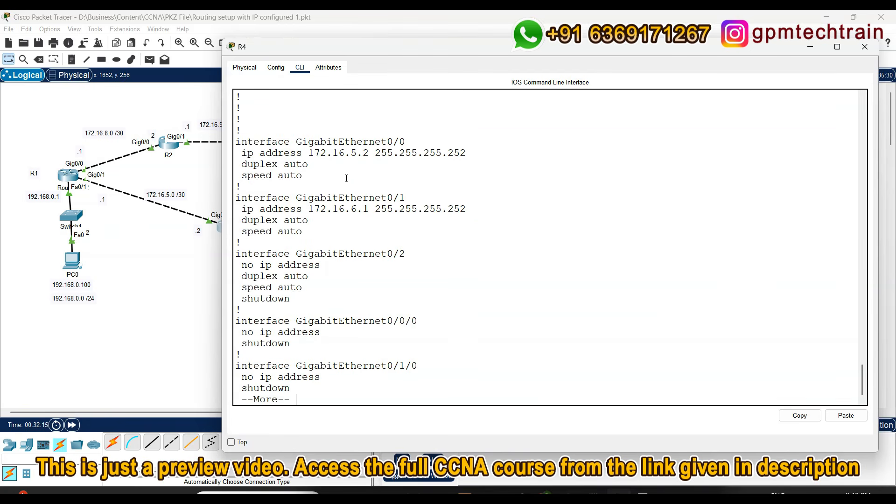
pyautogui.moveTo(480, 152); pyautogui.dragTo(375, 154)
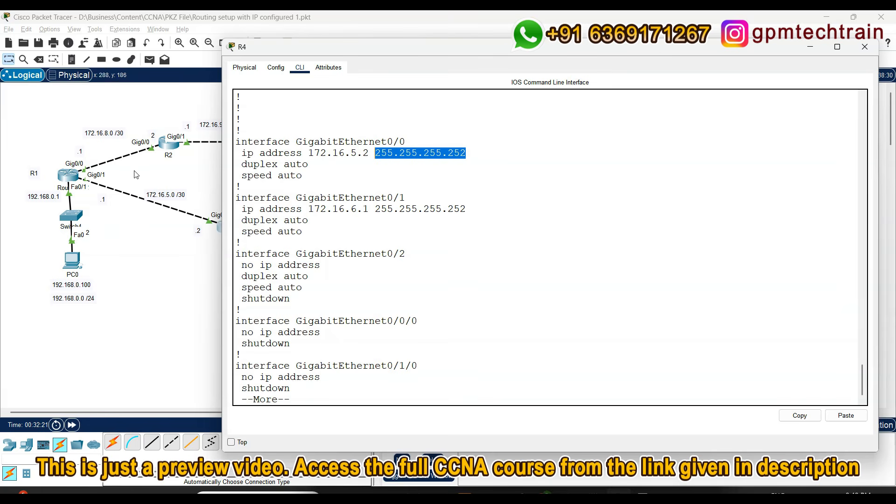
# Open R1's command line and enlarge its window so output lines fit without wrapping
pyautogui.click(178, 187)
pyautogui.click(66, 179)
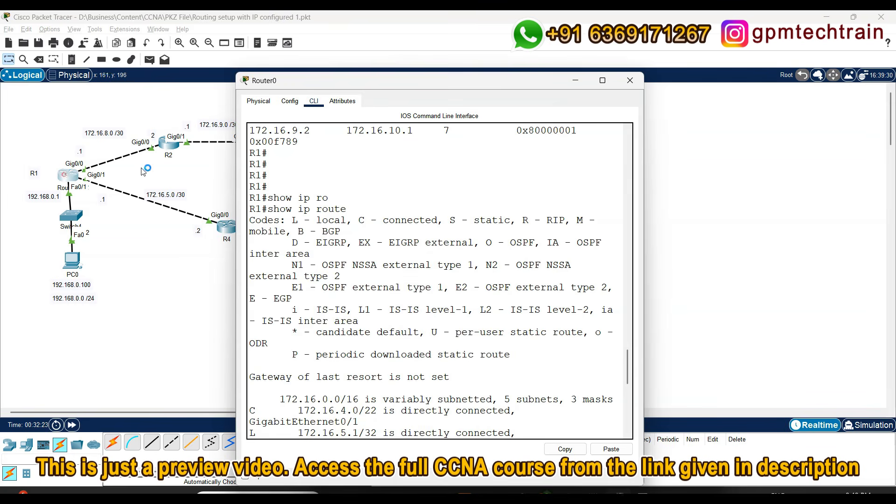
pyautogui.moveTo(488, 86); pyautogui.dragTo(592, 49)
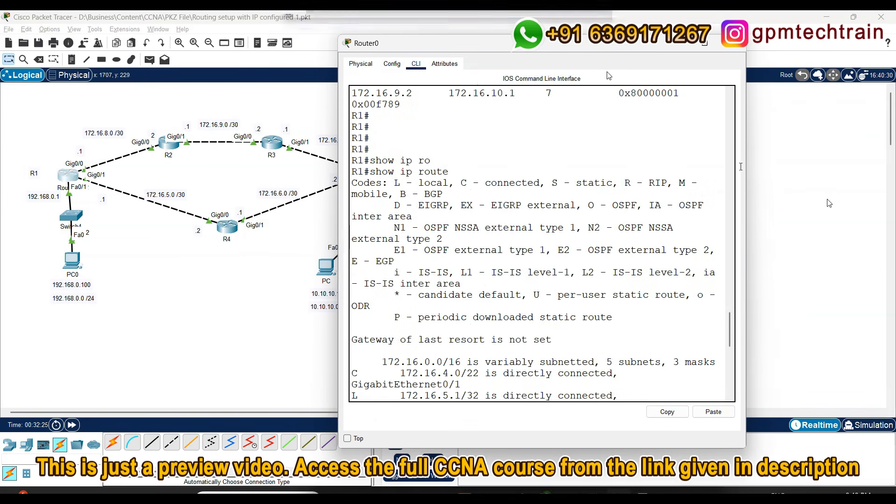
pyautogui.moveTo(745, 196); pyautogui.dragTo(871, 197)
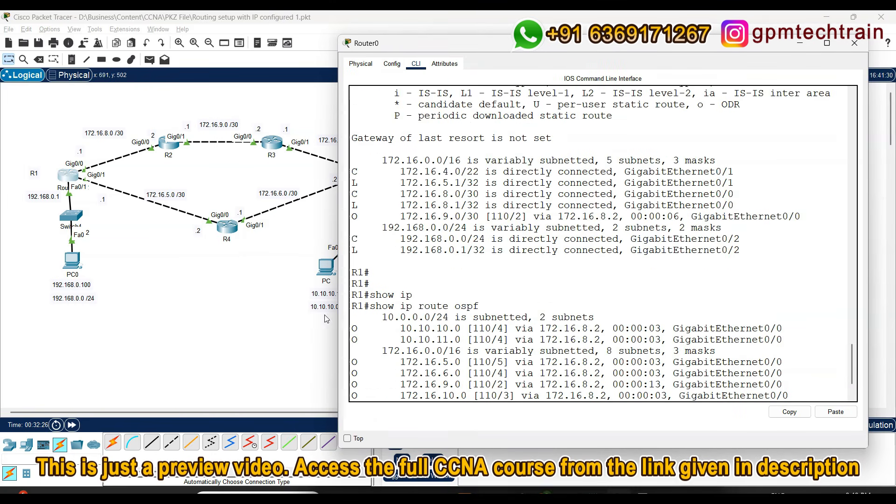
pyautogui.moveTo(337, 306); pyautogui.dragTo(253, 305)
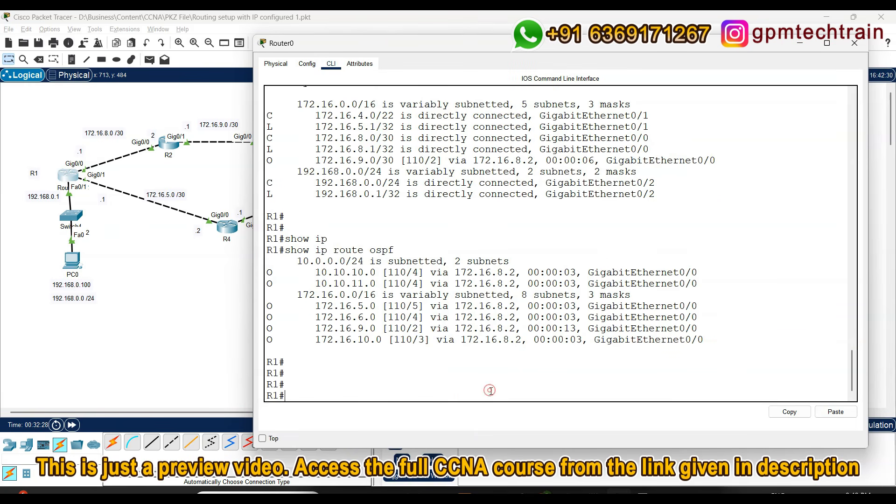
# Display the summary of R1's OSPF-enabled interfaces with show ip ospf interface brief
pyautogui.press('Return')
pyautogui.press('Return')
pyautogui.press('Return')
pyautogui.write('show')
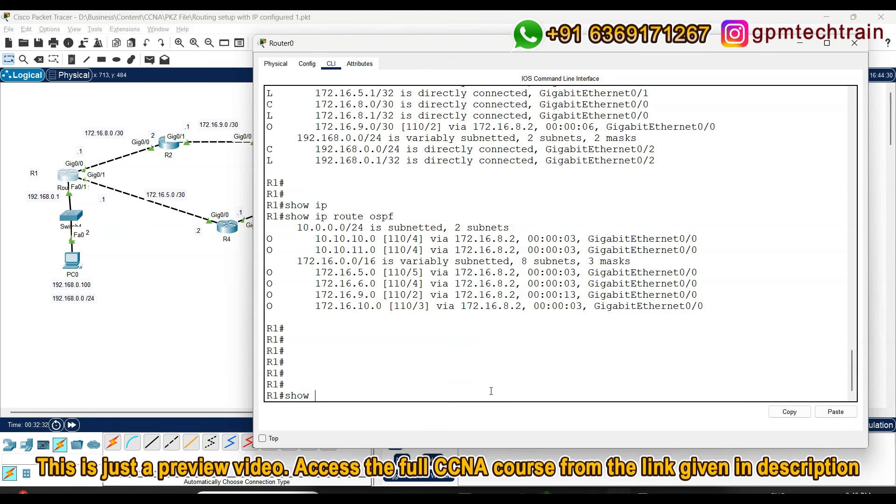
pyautogui.write(' ip os')
pyautogui.press('Tab')
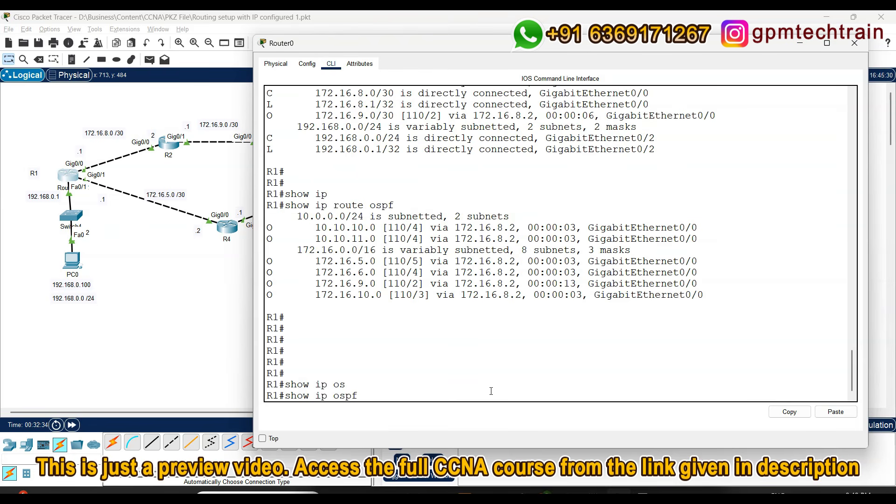
pyautogui.write('inter')
pyautogui.press('Tab')
pyautogui.write('b')
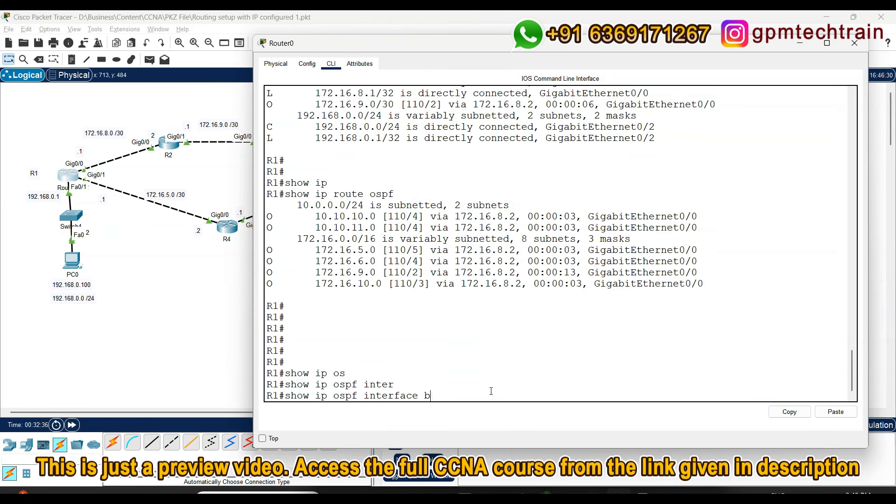
pyautogui.write('r')
pyautogui.press('Tab')
pyautogui.press('Return')
pyautogui.press('Return')
pyautogui.press('Return')
pyautogui.press('Return')
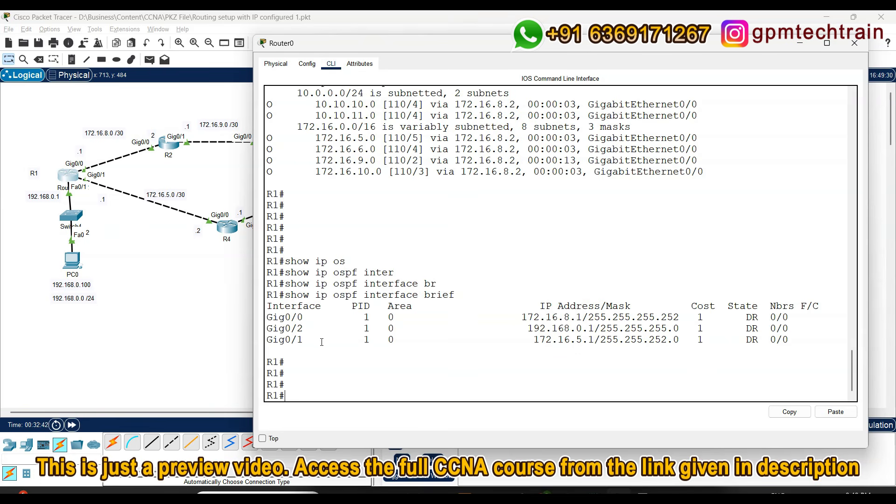
# Examine the IP address and subnet mask of R1's Gig0/1 in the OSPF interface summary
pyautogui.moveTo(266, 340); pyautogui.dragTo(467, 348)
pyautogui.moveTo(589, 349); pyautogui.dragTo(680, 339)
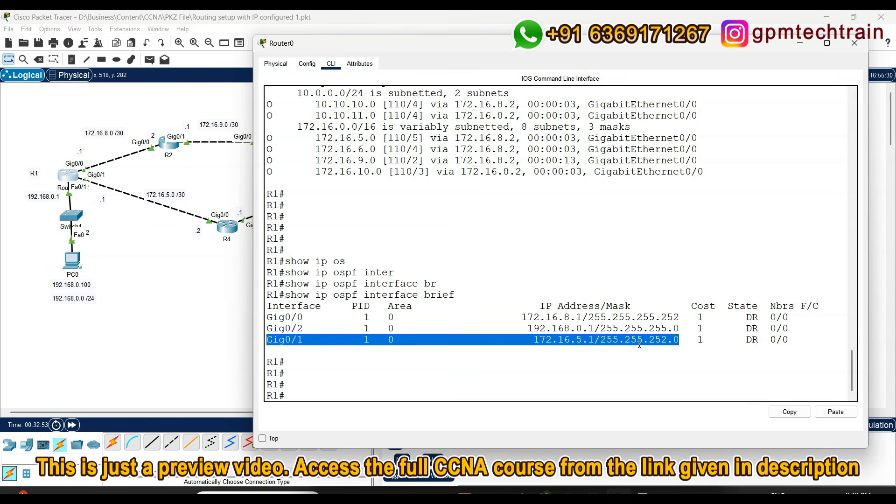
pyautogui.click(670, 340)
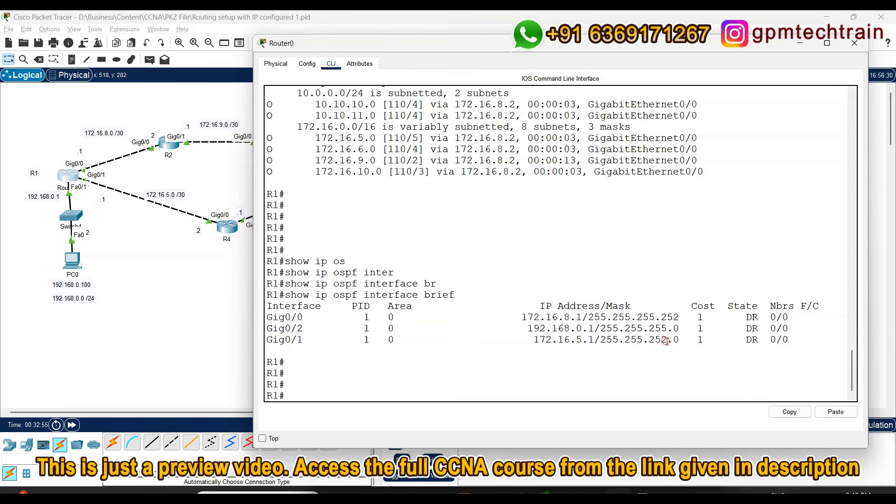
pyautogui.moveTo(670, 339); pyautogui.dragTo(652, 340)
pyautogui.moveTo(601, 340); pyautogui.dragTo(668, 343)
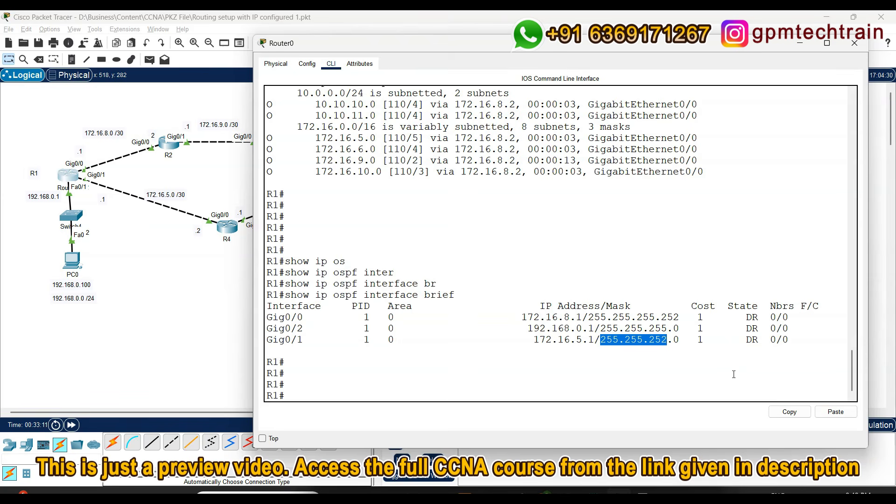
# Display the router ospf section of R1's running configuration and compare the 172.16.5.0 network statement with Gig0/1's address and mask
pyautogui.click(608, 388)
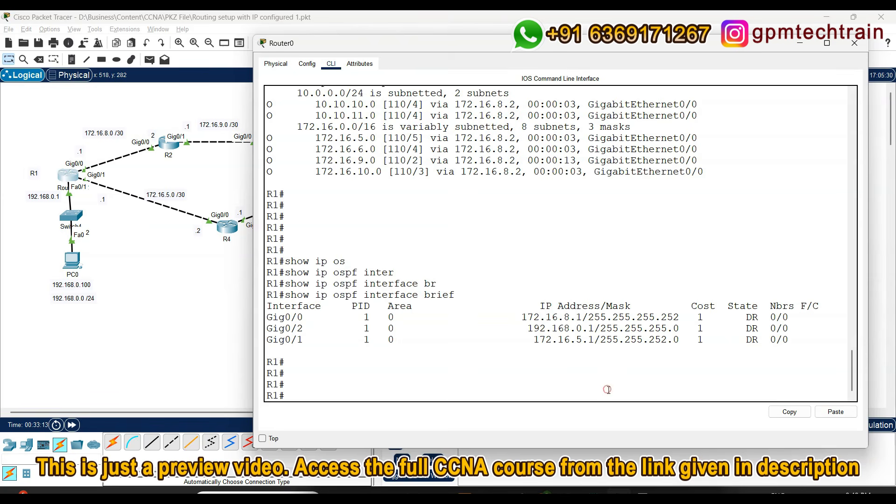
pyautogui.write('show run')
pyautogui.press('Tab')
pyautogui.write('| sec')
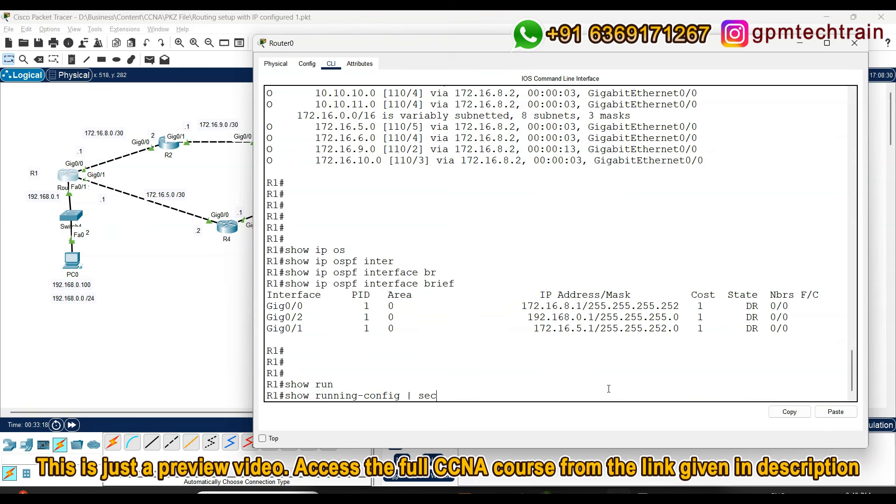
pyautogui.write(' router os')
pyautogui.press('Tab')
pyautogui.write('pf')
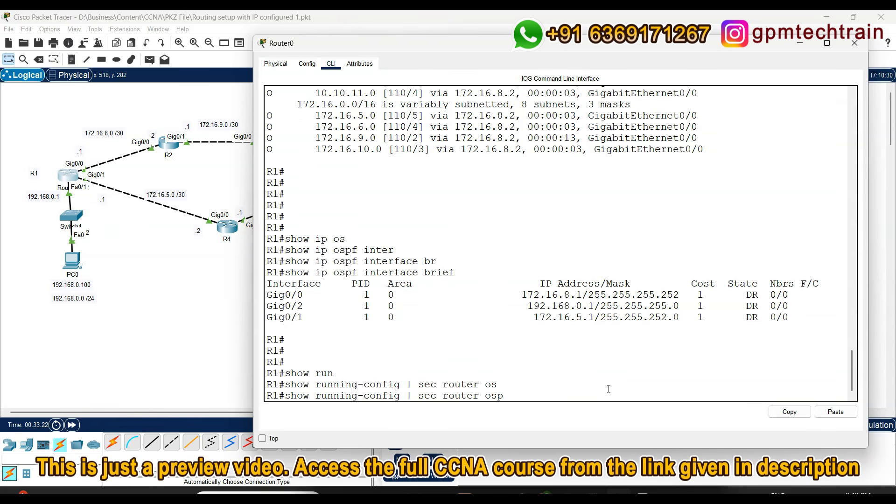
pyautogui.press('Return')
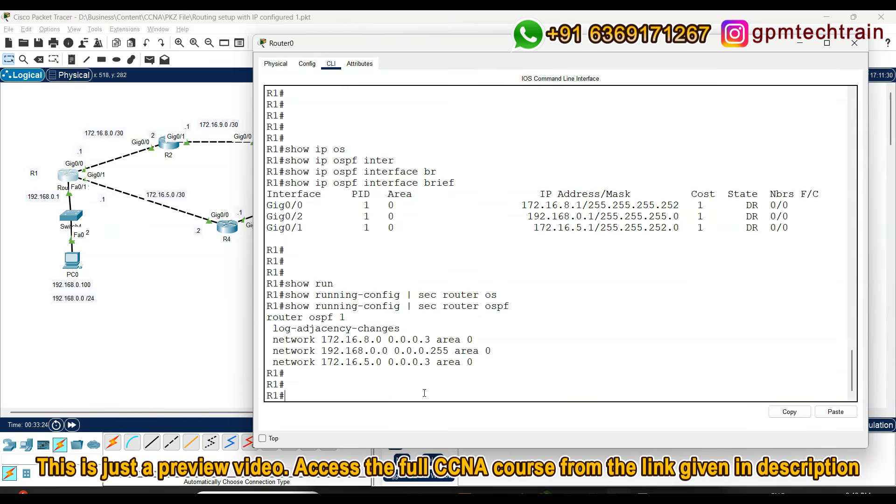
pyautogui.moveTo(430, 362); pyautogui.dragTo(322, 362)
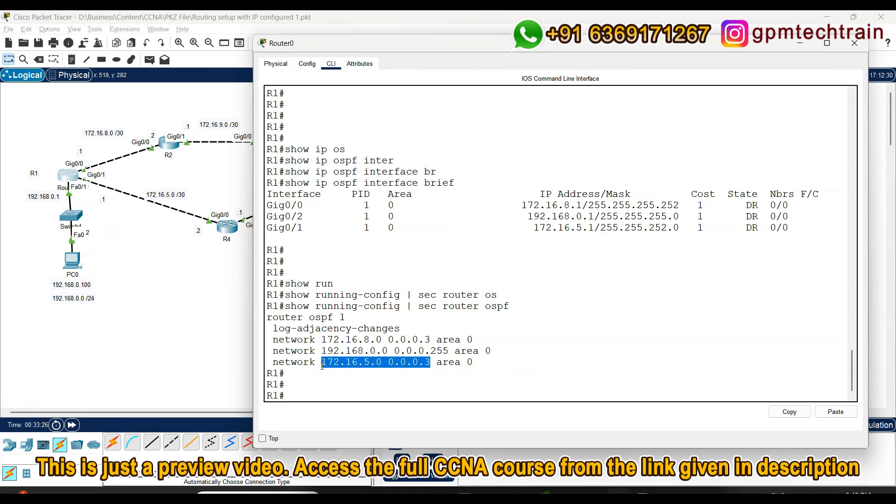
pyautogui.moveTo(680, 228); pyautogui.dragTo(535, 226)
# Display R1's full running configuration and check the subnet mask on GigabitEthernet0/1
pyautogui.write('show run')
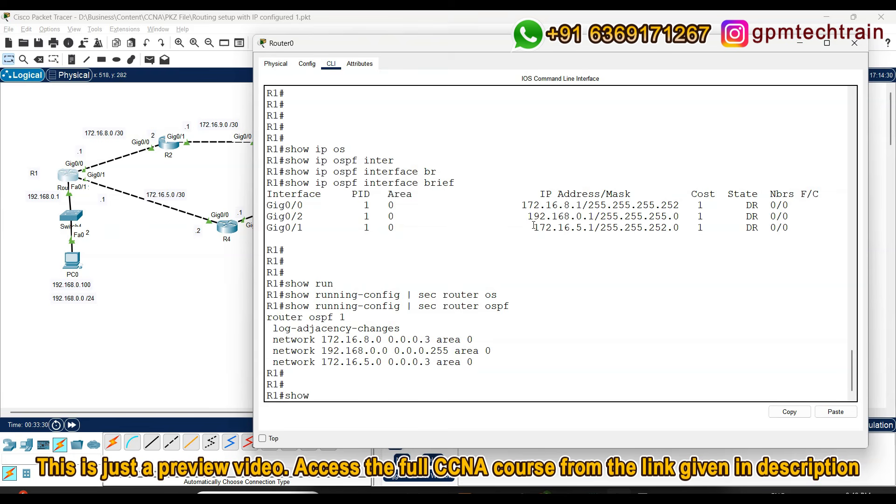
pyautogui.press('Tab')
pyautogui.press('Return')
pyautogui.press('space')
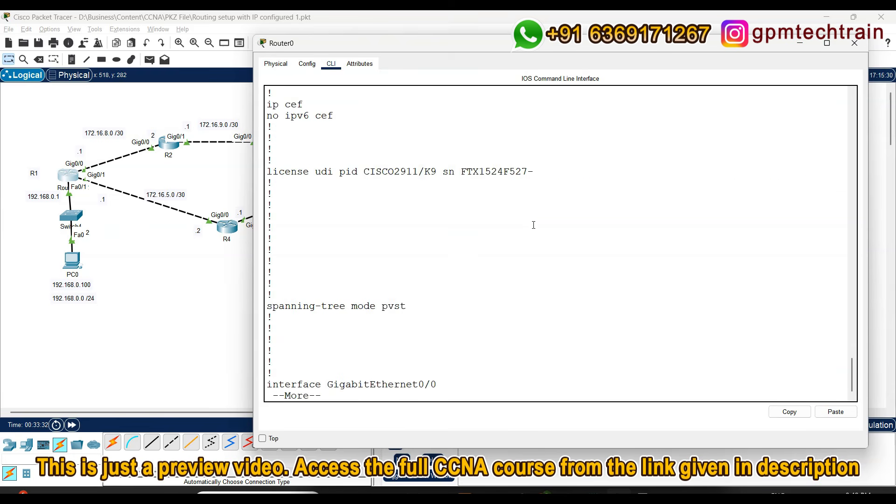
pyautogui.press('space')
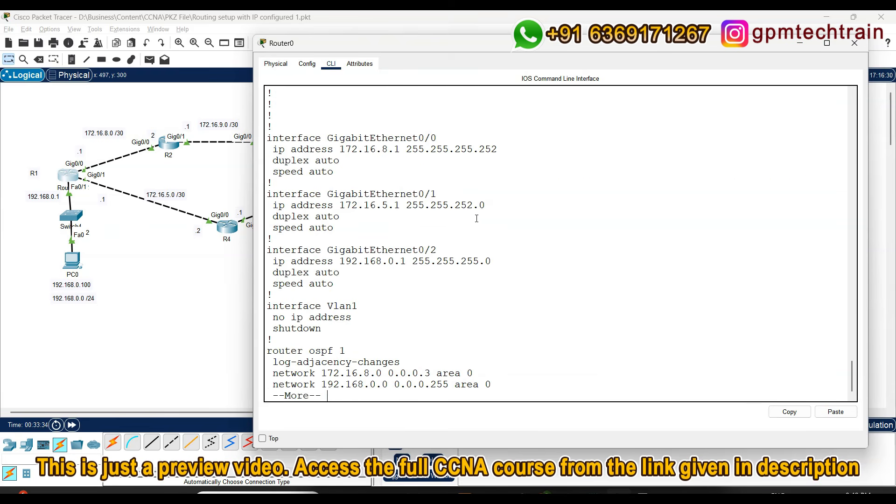
pyautogui.moveTo(486, 205); pyautogui.dragTo(406, 206)
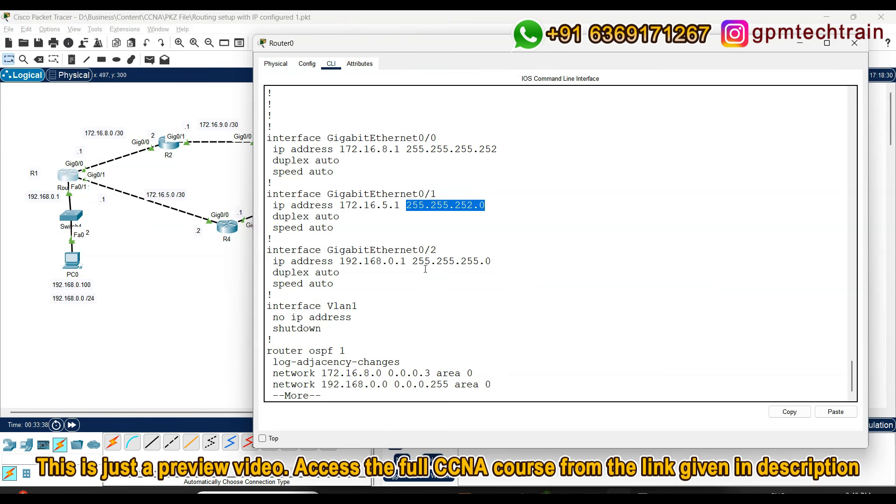
pyautogui.hotkey('ctrl', 'c')
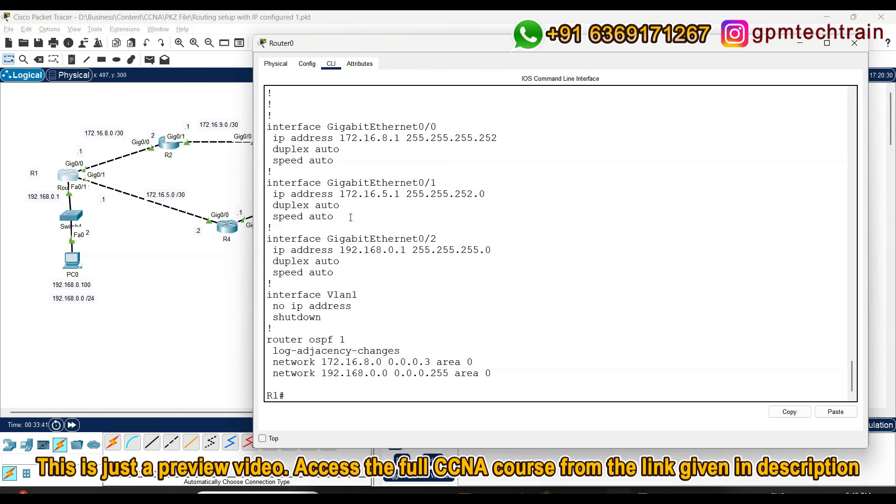
# Enter interface configuration for gig0/1 on R1 and remove its existing IP address
pyautogui.write('config')
pyautogui.press('Return')
pyautogui.press('Return')
pyautogui.press('Return')
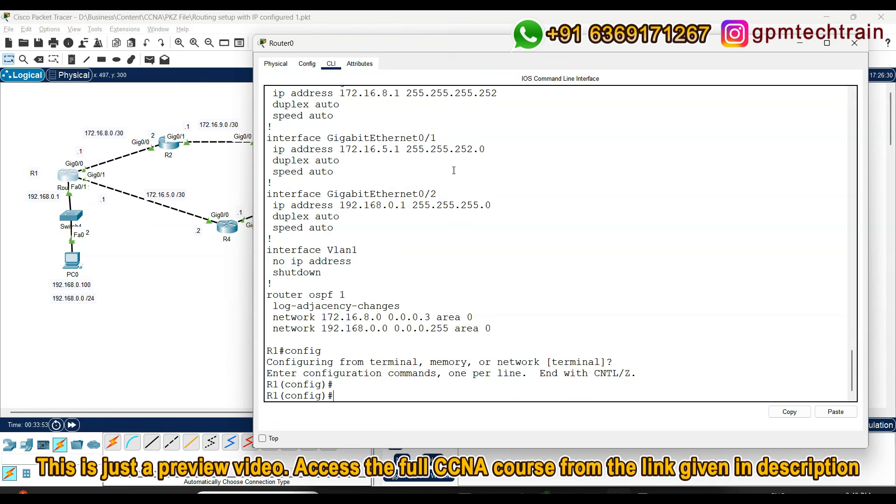
pyautogui.write('int gig0/1')
pyautogui.press('Return')
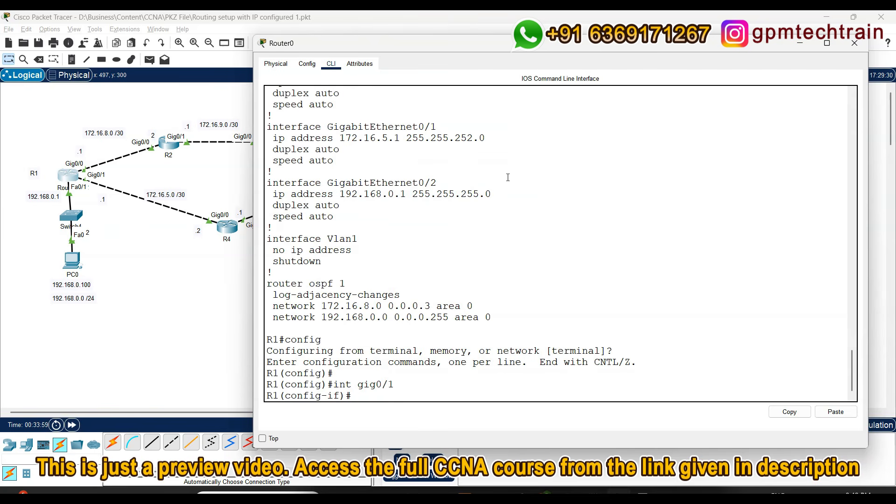
pyautogui.write('no ip add')
pyautogui.press('Tab')
pyautogui.press('Return')
# Assign 172.16.5.1 with mask 255.255.255.252 to R1's gig0/1, enable the interface with no shut, and end configuration mode
pyautogui.write('ip add')
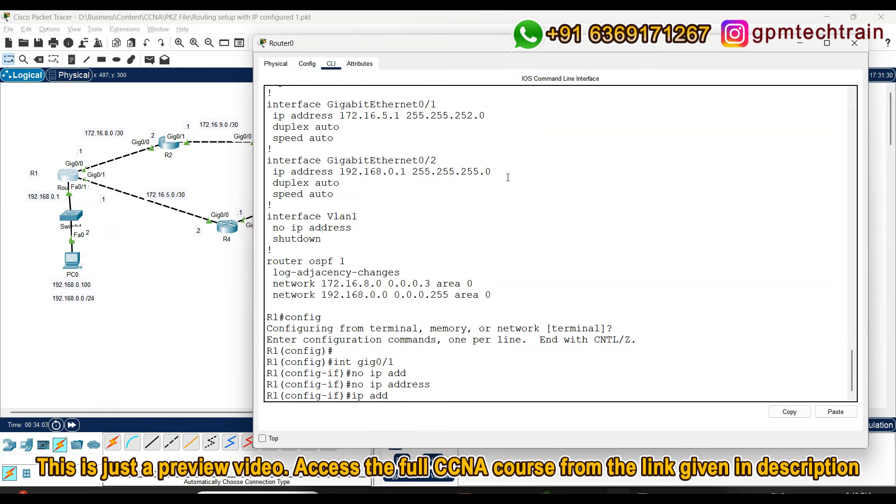
pyautogui.press('Tab')
pyautogui.write('172.')
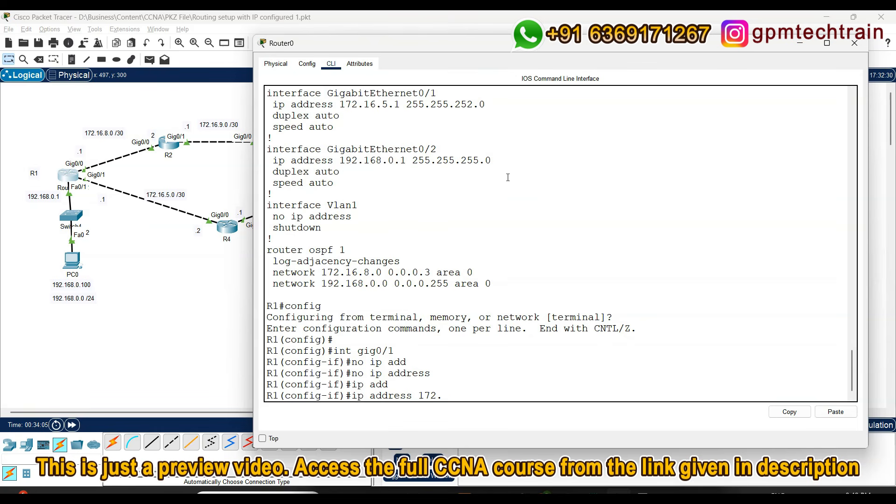
pyautogui.write('16.5.1 255.255.255.252')
pyautogui.press('Return')
pyautogui.write('no shut')
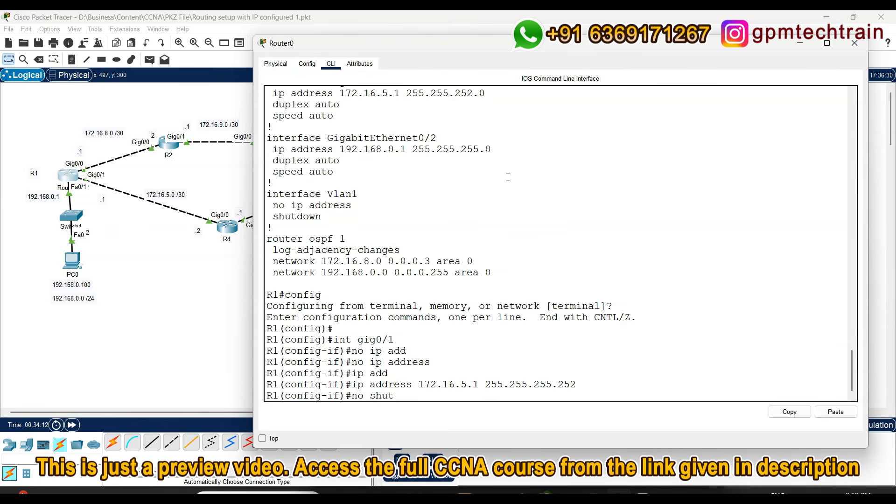
pyautogui.press('Return')
pyautogui.write('end')
pyautogui.press('Return')
pyautogui.press('Return')
pyautogui.press('Return')
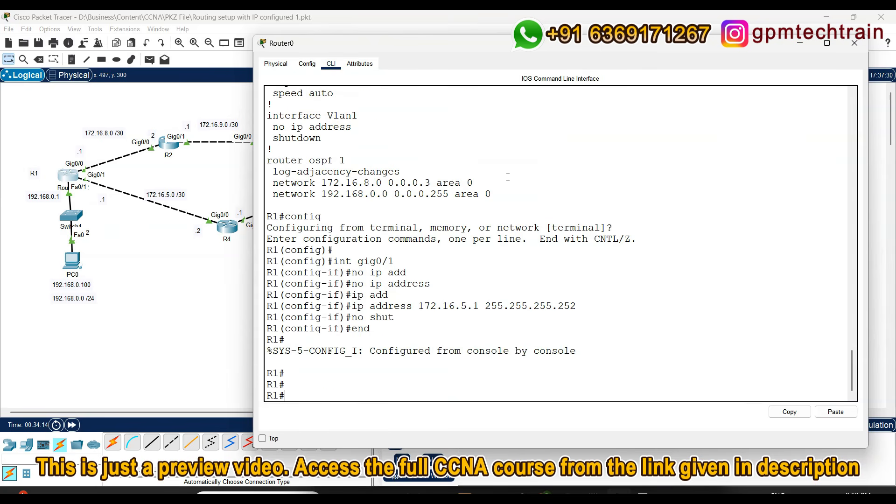
# Display the detailed OSPF information of R1's interfaces with show ip ospf interface
pyautogui.press('Return')
pyautogui.press('Return')
pyautogui.write('show ip os')
pyautogui.press('Tab')
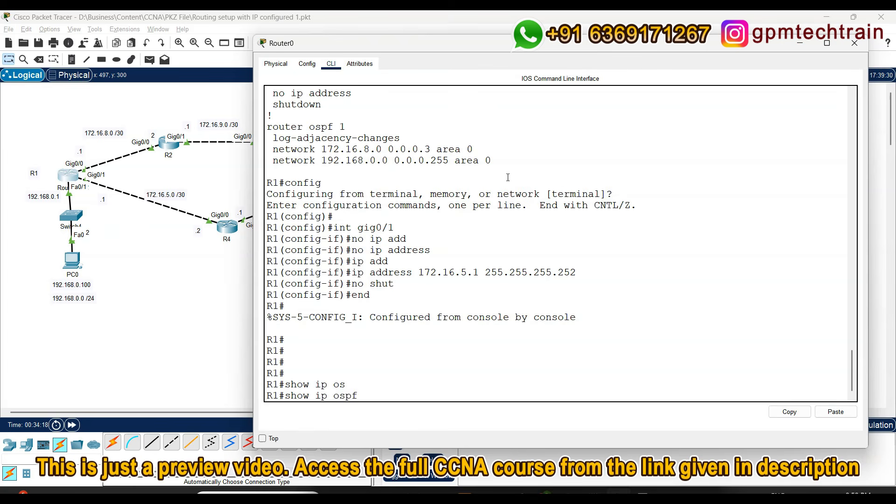
pyautogui.write('inter')
pyautogui.press('Tab')
pyautogui.press('Return')
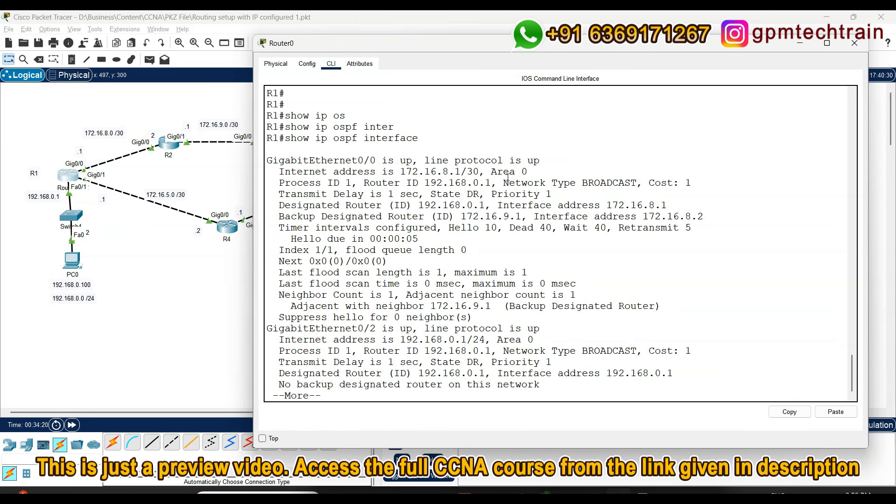
pyautogui.press('Return')
pyautogui.press('Return')
pyautogui.press('Return')
pyautogui.press('Return')
pyautogui.press('Return')
pyautogui.press('Return')
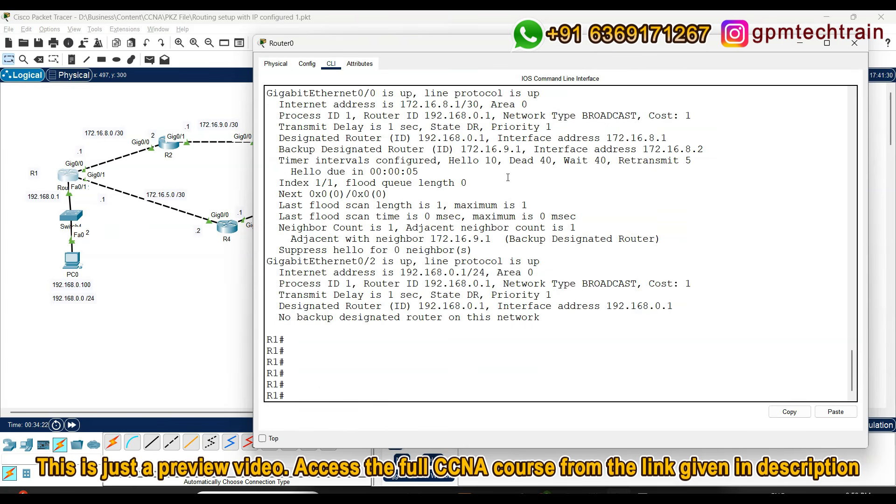
# Display R1's interface summary with show ip ospf interface brief and check the mask on Gig0/1
pyautogui.press('Up')
pyautogui.write('br')
pyautogui.press('Tab')
pyautogui.press('Return')
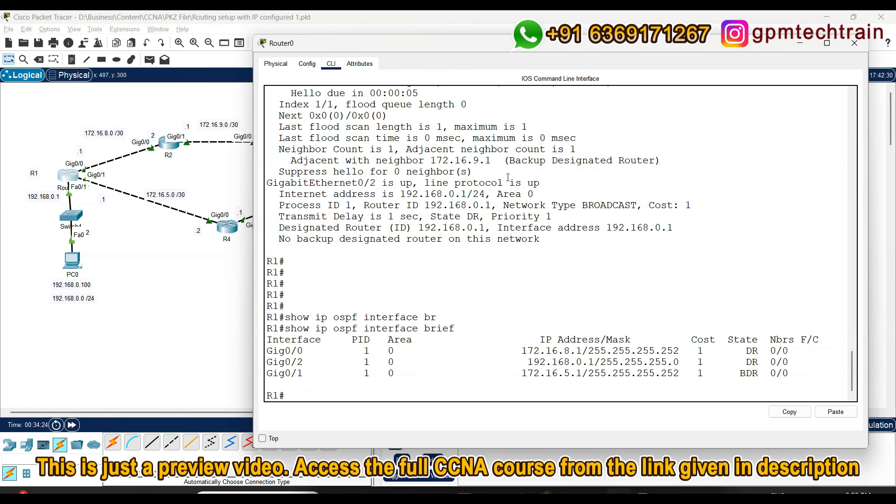
pyautogui.press('Return')
pyautogui.press('Return')
pyautogui.press('Return')
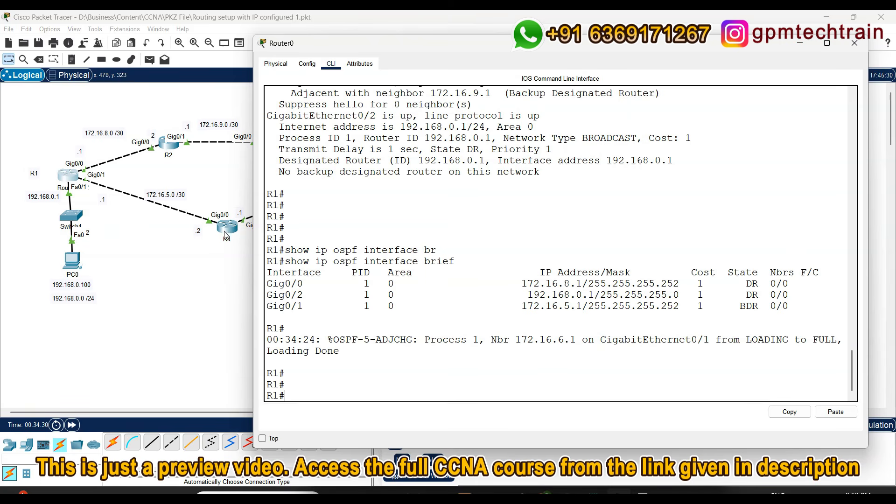
pyautogui.doubleClick(680, 306)
pyautogui.click(681, 338)
# List R1's OSPF neighbors with show ip ospf neighbor and check the ID and address of the one on GigabitEthernet0/1
pyautogui.write('show ip os')
pyautogui.press('Tab')
pyautogui.write('ne')
pyautogui.press('Tab')
pyautogui.press('Return')
pyautogui.press('Return')
pyautogui.press('Return')
pyautogui.press('Return')
pyautogui.press('Return')
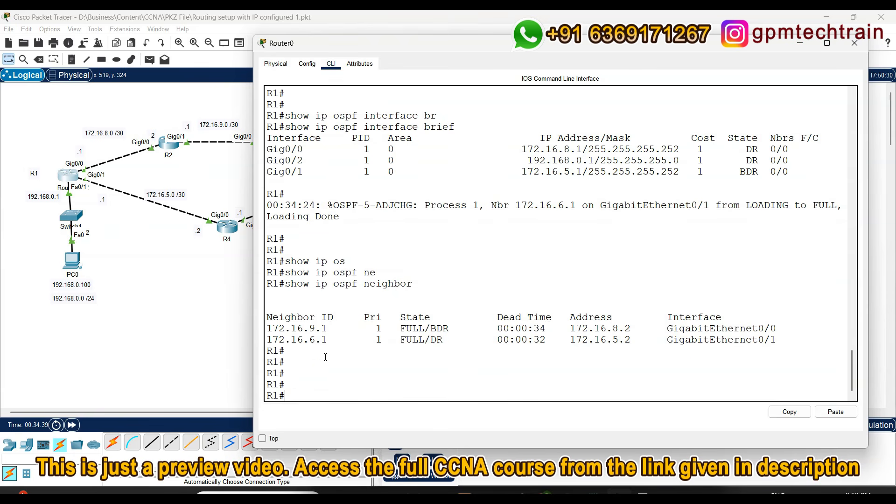
pyautogui.moveTo(330, 341); pyautogui.dragTo(266, 340)
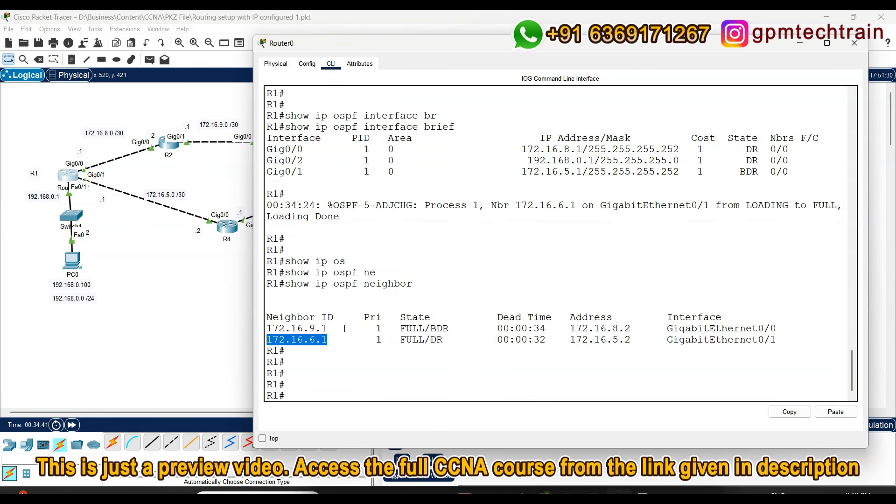
pyautogui.moveTo(635, 341); pyautogui.dragTo(573, 340)
pyautogui.moveTo(327, 341); pyautogui.dragTo(266, 340)
# Display only the OSPF-learned routes on R1 with show ip route ospf
pyautogui.click(420, 372)
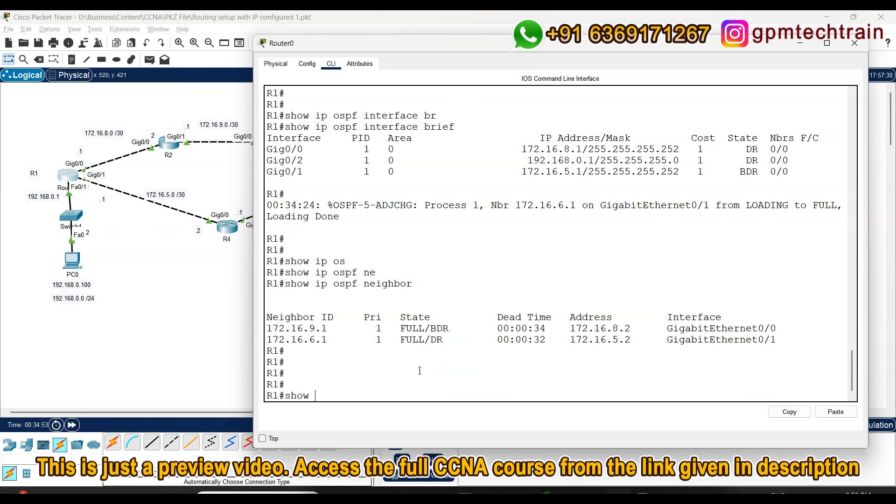
pyautogui.write('ro')
pyautogui.press('Tab')
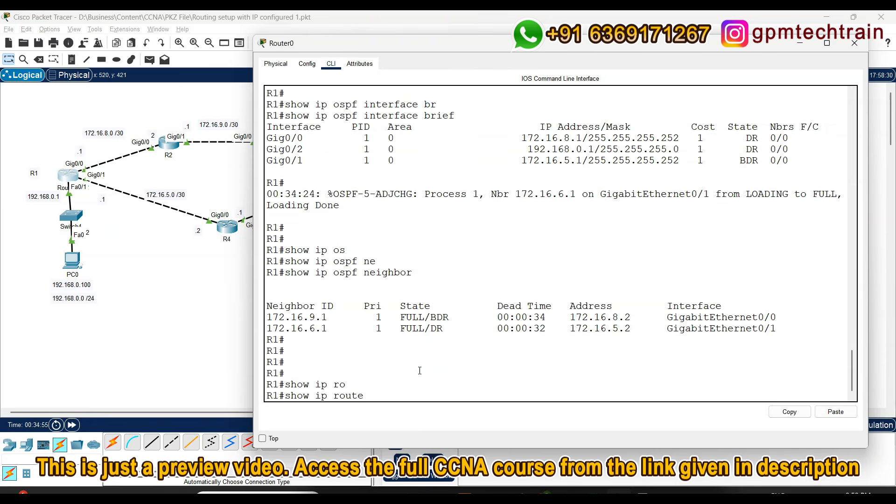
pyautogui.press('Tab')
pyautogui.press('Return')
pyautogui.press('Return')
pyautogui.press('Return')
pyautogui.press('Return')
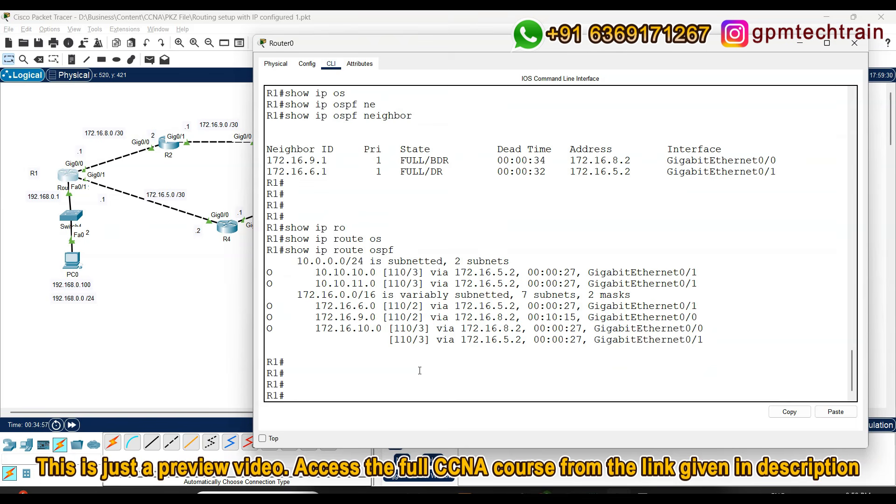
# Compare the next hop and metric of R1's routes to 10.10.10.0 and 10.10.11.0 with the topology diagram
pyautogui.moveTo(315, 275); pyautogui.dragTo(394, 276)
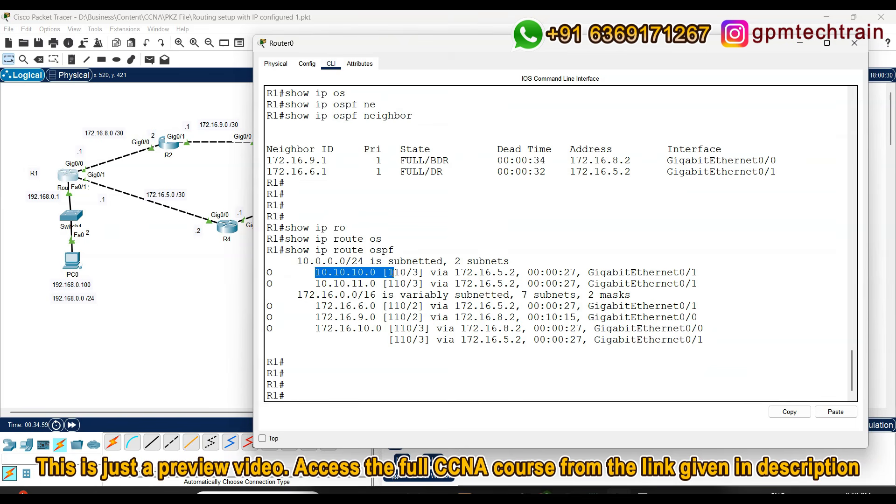
pyautogui.moveTo(459, 48); pyautogui.dragTo(668, 43)
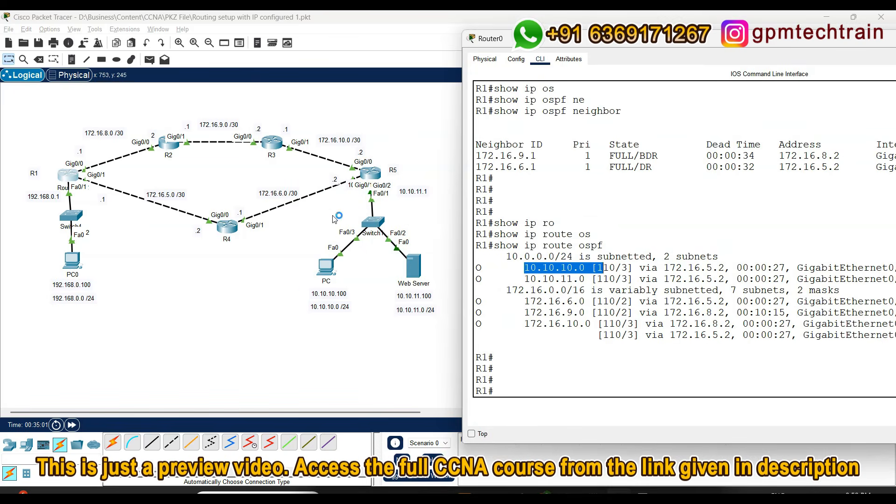
pyautogui.moveTo(724, 268); pyautogui.dragTo(663, 269)
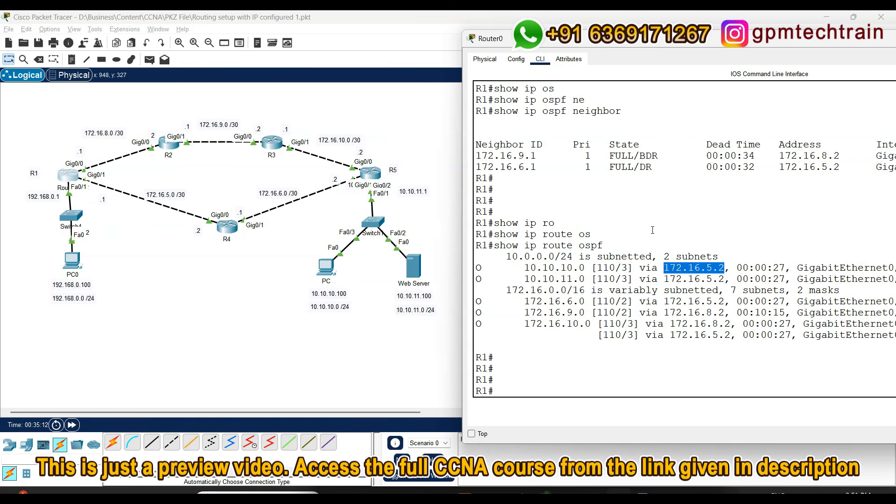
pyautogui.moveTo(621, 267); pyautogui.dragTo(628, 267)
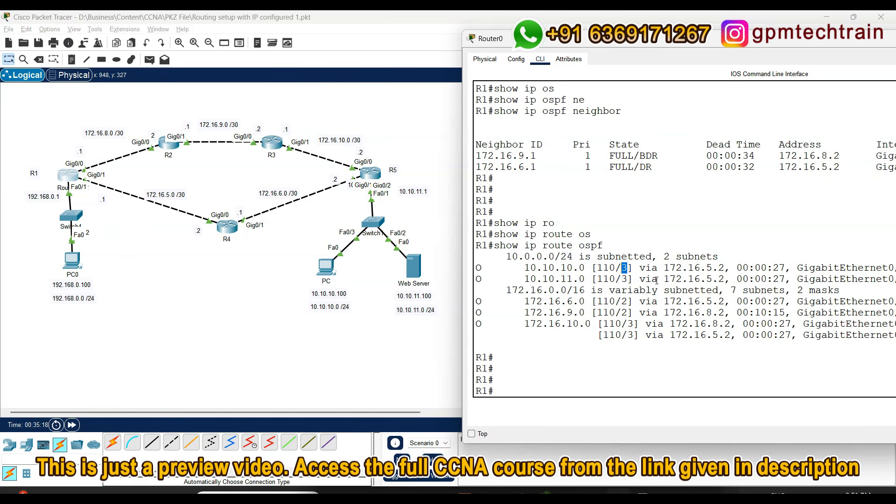
pyautogui.moveTo(725, 268); pyautogui.dragTo(672, 265)
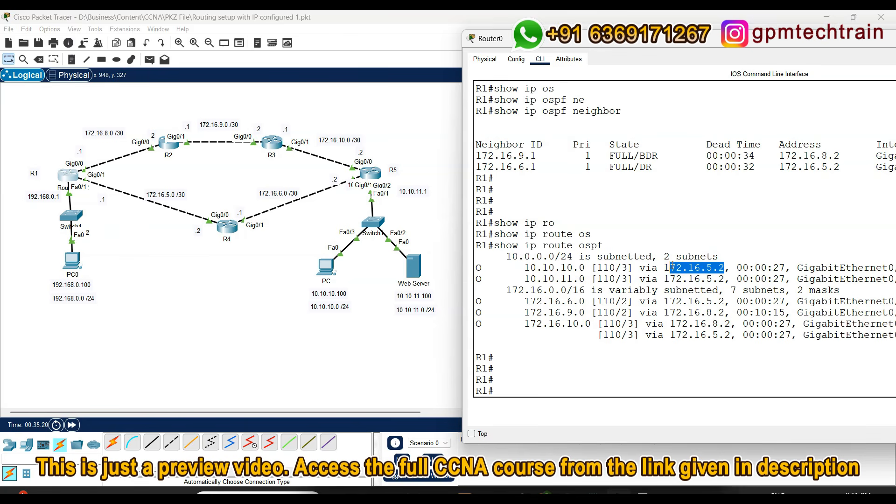
pyautogui.moveTo(525, 267)
pyautogui.mouseDown()
pyautogui.moveTo(584, 262)
pyautogui.moveTo(526, 277)
pyautogui.mouseUp()
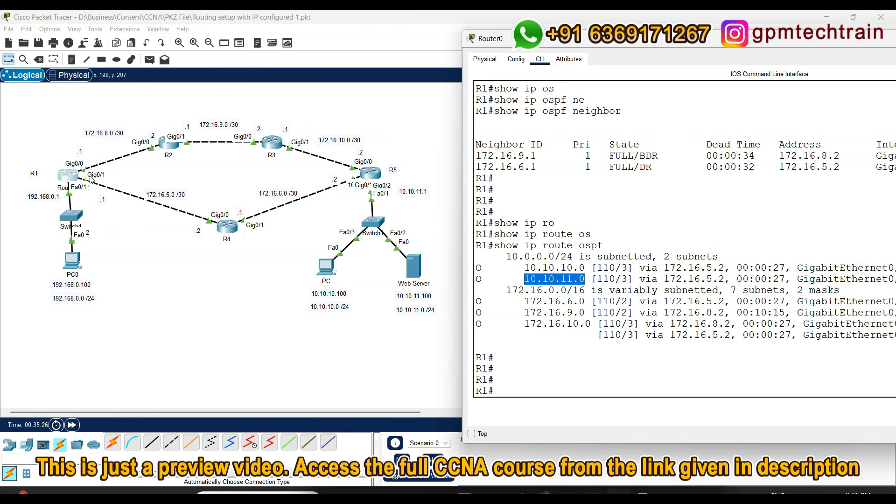
# Open R5's command line and enter privileged EXEC mode
pyautogui.click(369, 174)
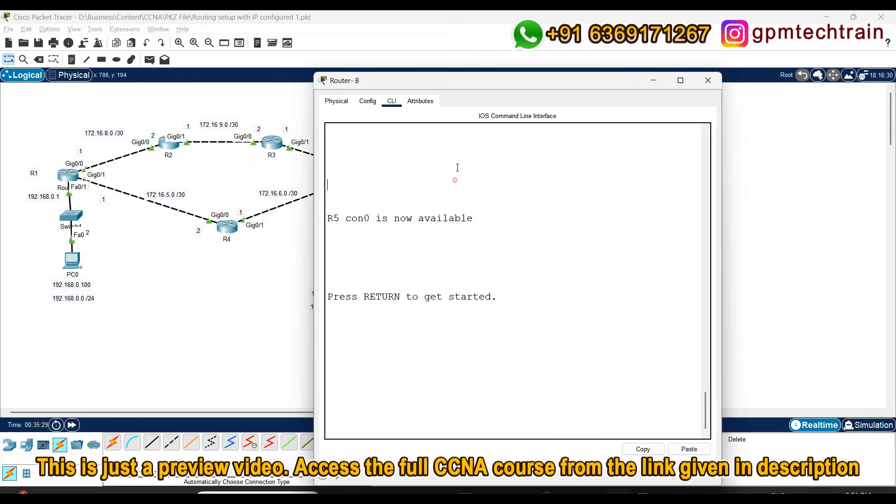
pyautogui.press('Return')
pyautogui.press('Return')
pyautogui.press('Return')
pyautogui.press('Return')
pyautogui.write('en')
pyautogui.press('Return')
pyautogui.press('Return')
pyautogui.press('Return')
# Display R5's routing table with show ip route
pyautogui.write('shwo')
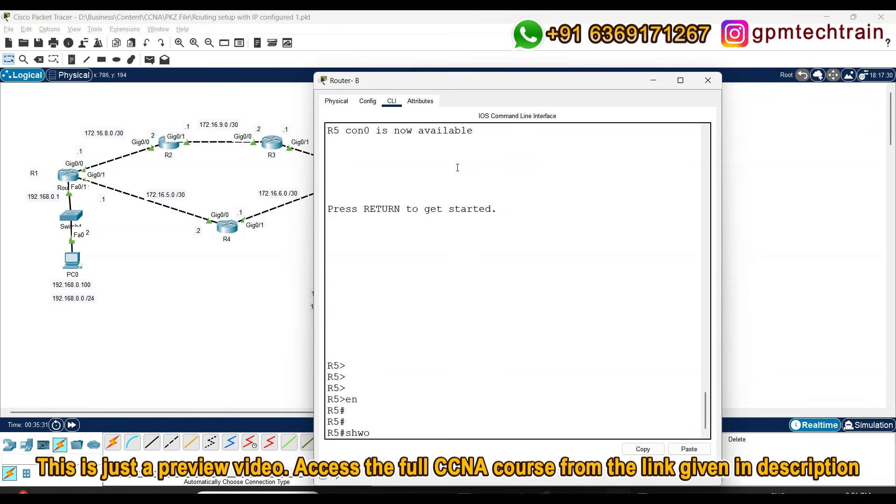
pyautogui.press('BackSpace')
pyautogui.press('BackSpace')
pyautogui.write('ow ip route')
pyautogui.press('Return')
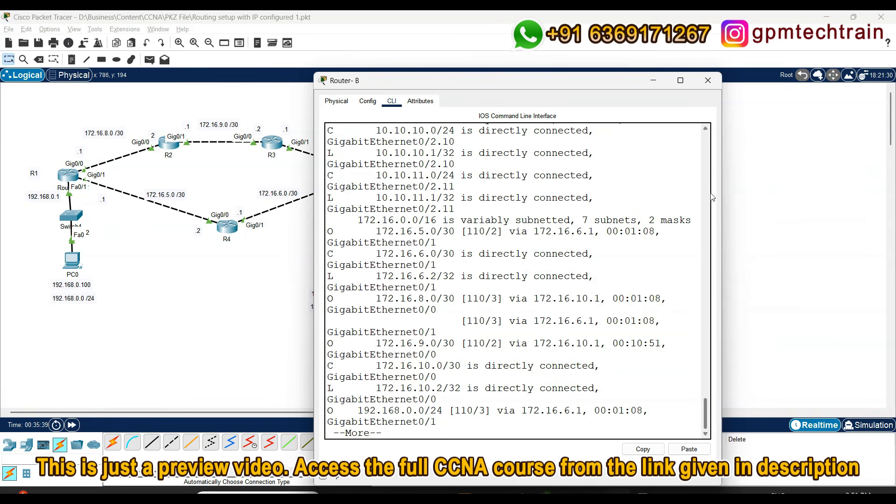
# Widen and reposition R5's window to read the routing table through to its last entry, ending at the command prompt
pyautogui.moveTo(724, 194); pyautogui.dragTo(884, 186)
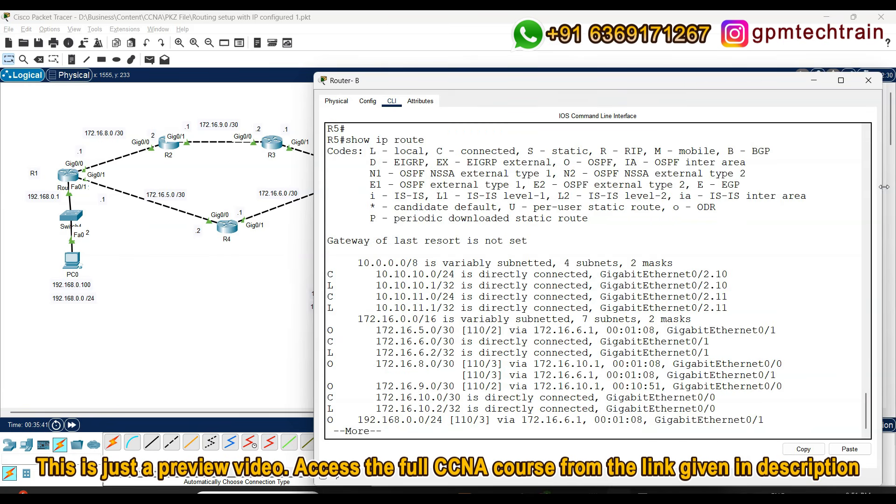
pyautogui.moveTo(541, 82); pyautogui.dragTo(532, 41)
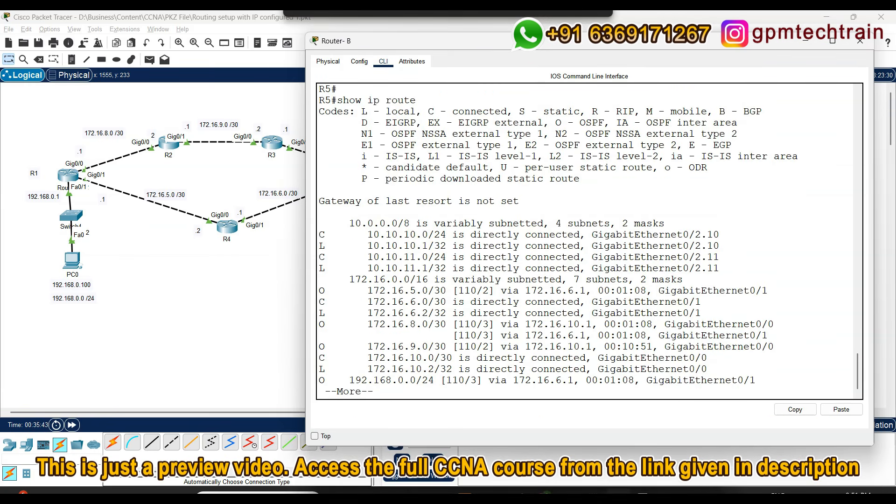
pyautogui.press('space')
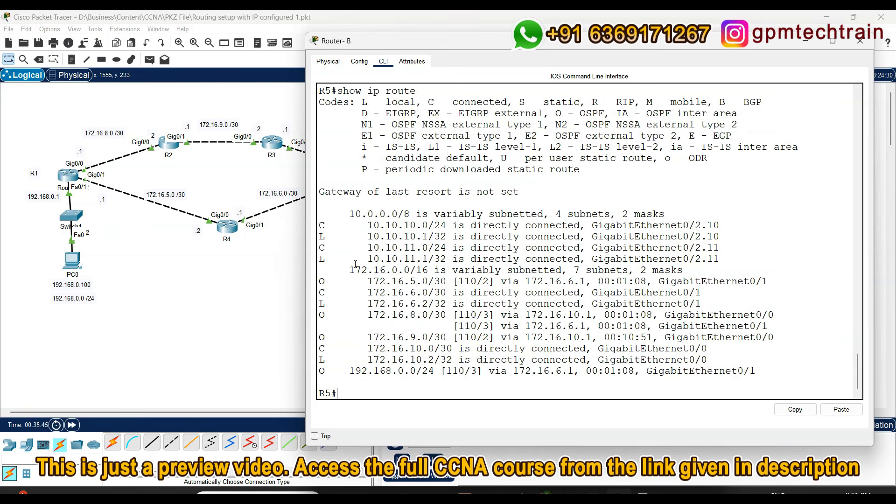
pyautogui.press('Return')
pyautogui.press('Return')
pyautogui.press('Return')
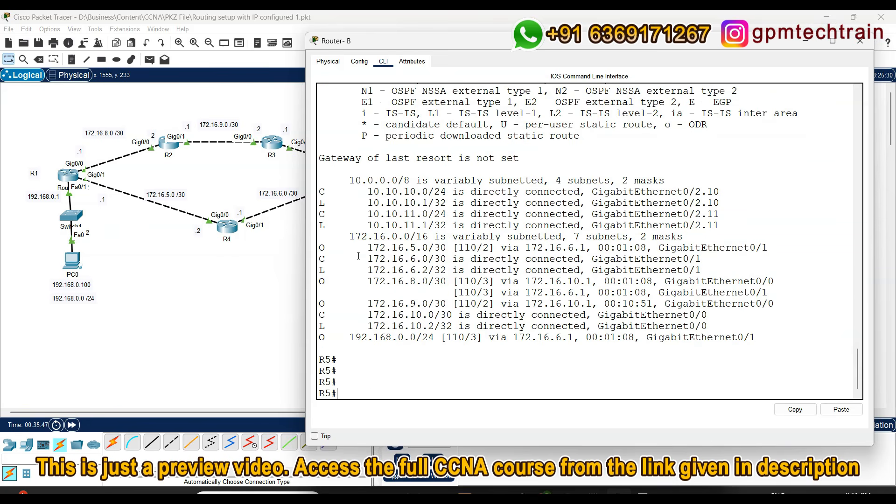
# Display only R5's OSPF-learned routes with show ip route ospf and compare the 192.168.0.0 route with the topology diagram
pyautogui.write('show ip route osp')
pyautogui.press('Tab')
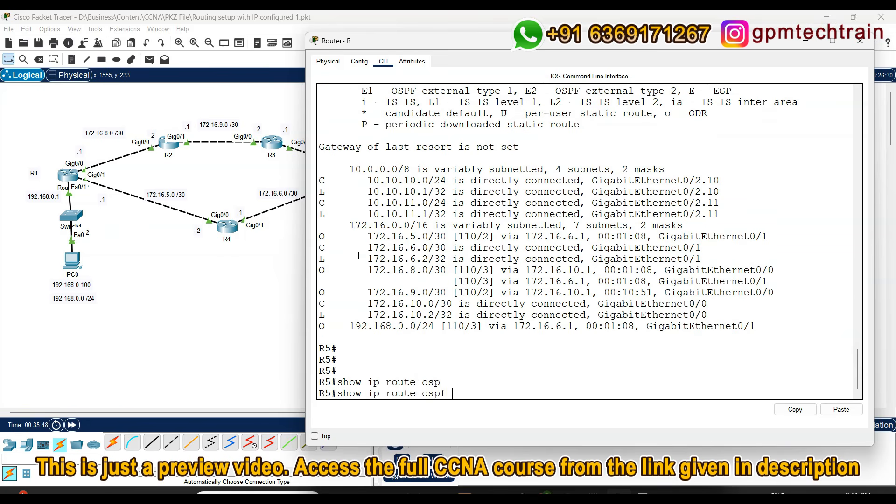
pyautogui.press('Return')
pyautogui.press('Return')
pyautogui.press('Return')
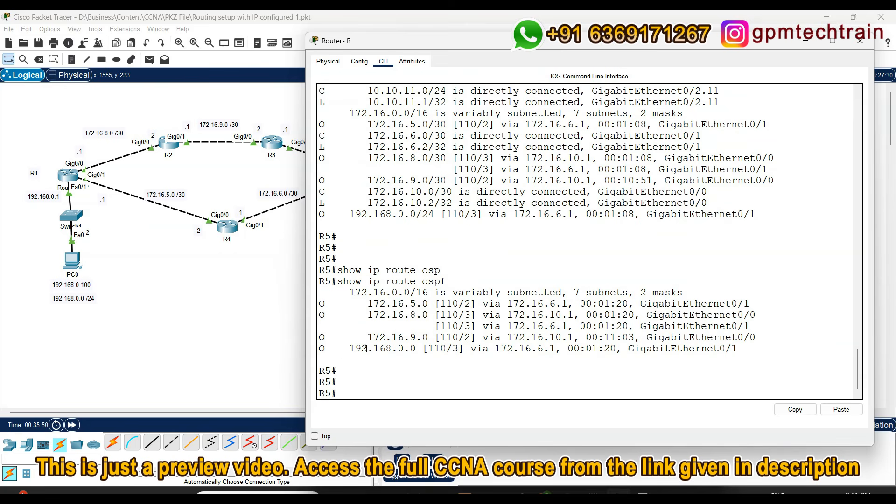
pyautogui.moveTo(351, 349); pyautogui.dragTo(740, 350)
pyautogui.moveTo(523, 47); pyautogui.dragTo(663, 63)
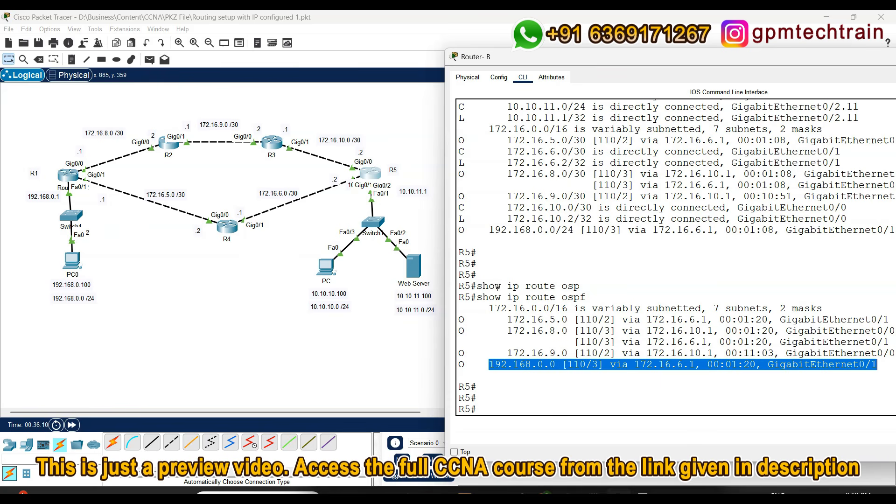
# Open R4's command line and page past the remaining running configuration to the R4# prompt
pyautogui.click(229, 228)
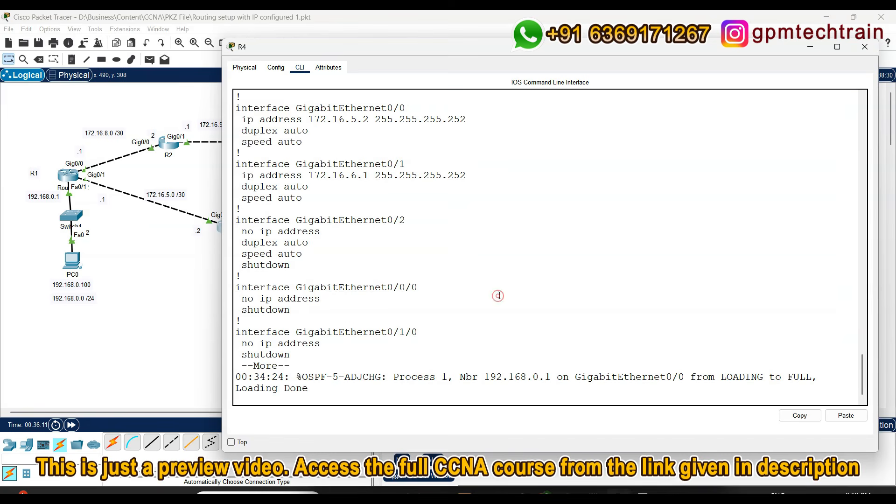
pyautogui.press('Return')
pyautogui.press('Return')
pyautogui.press('Return')
pyautogui.press('Return')
pyautogui.press('Return')
pyautogui.press('Return')
pyautogui.press('Return')
pyautogui.press('Return')
pyautogui.press('Return')
pyautogui.press('Return')
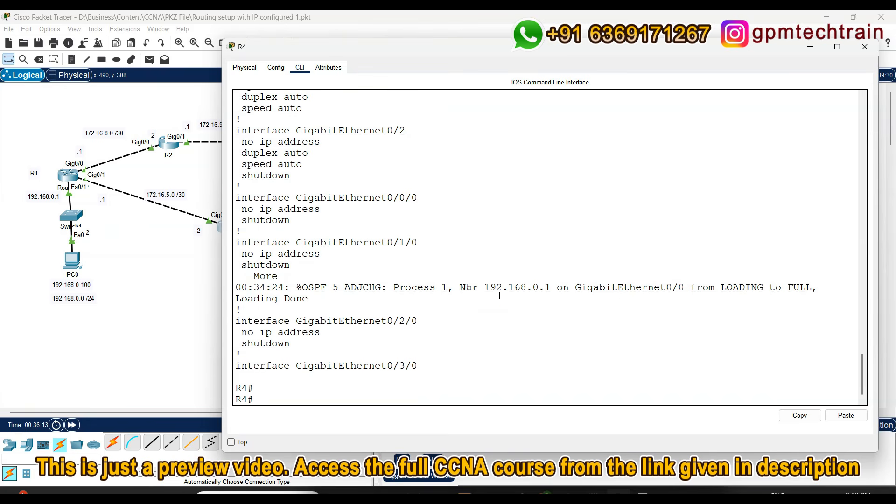
# Display R4's OSPF adjacencies with show ip ospf neighbor and check both neighbor IDs
pyautogui.write('show ip ne')
pyautogui.press('Tab')
pyautogui.write('os')
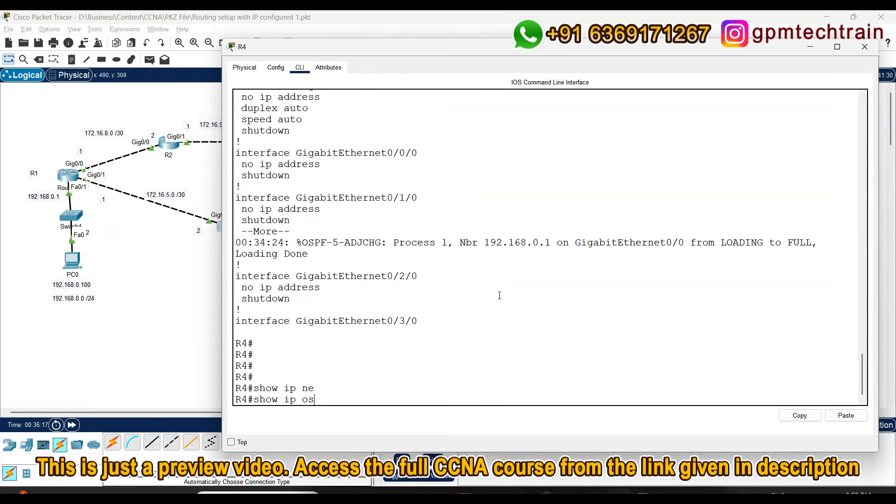
pyautogui.press('Tab')
pyautogui.write('ne')
pyautogui.press('Tab')
pyautogui.press('Return')
pyautogui.press('Return')
pyautogui.press('Return')
pyautogui.press('Return')
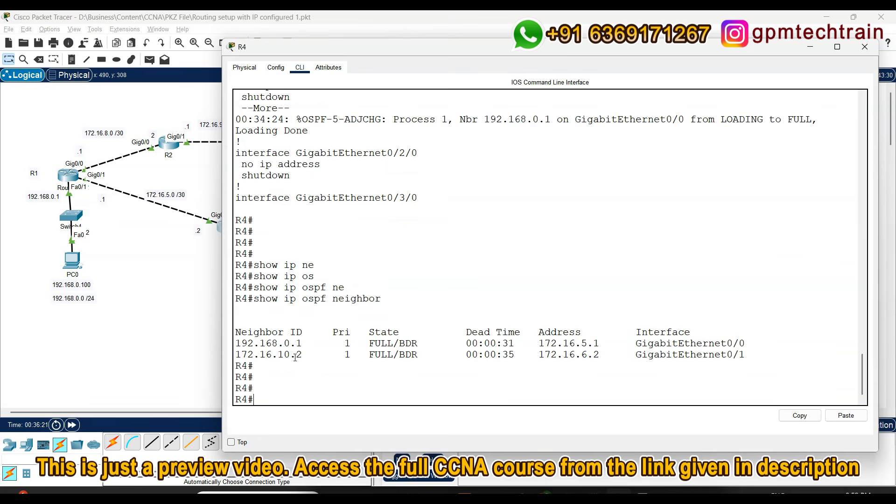
pyautogui.moveTo(301, 355); pyautogui.dragTo(235, 352)
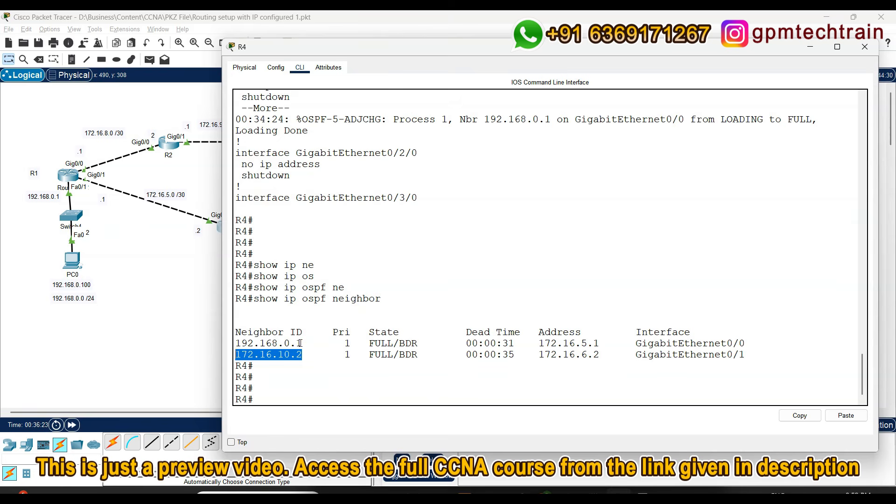
pyautogui.moveTo(300, 343); pyautogui.dragTo(236, 343)
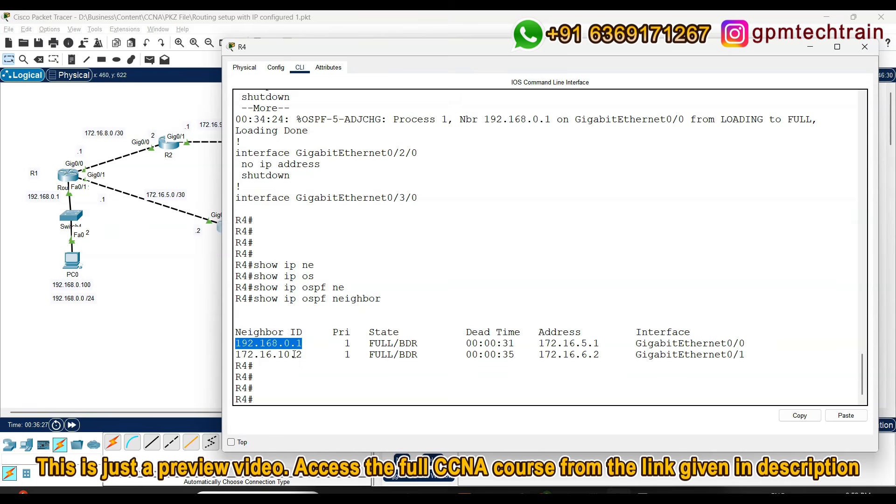
# Ping the web server at 10.10.11.100 from PC0's Command Prompt
pyautogui.click(167, 310)
pyautogui.click(66, 259)
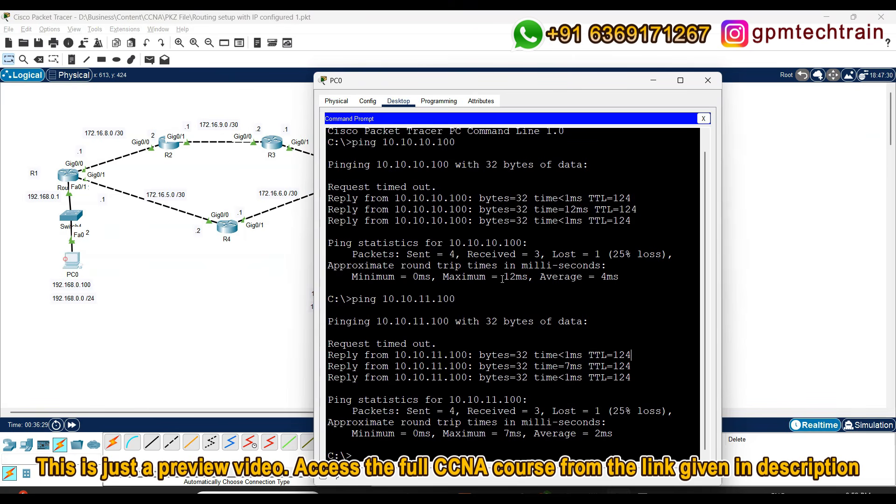
pyautogui.press('Return')
pyautogui.press('Return')
pyautogui.write('ping 10.10.11.100')
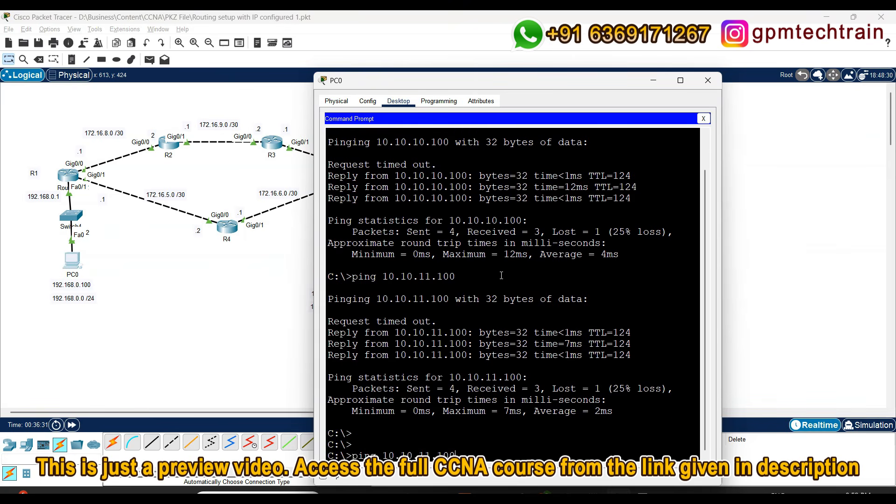
pyautogui.press('Return')
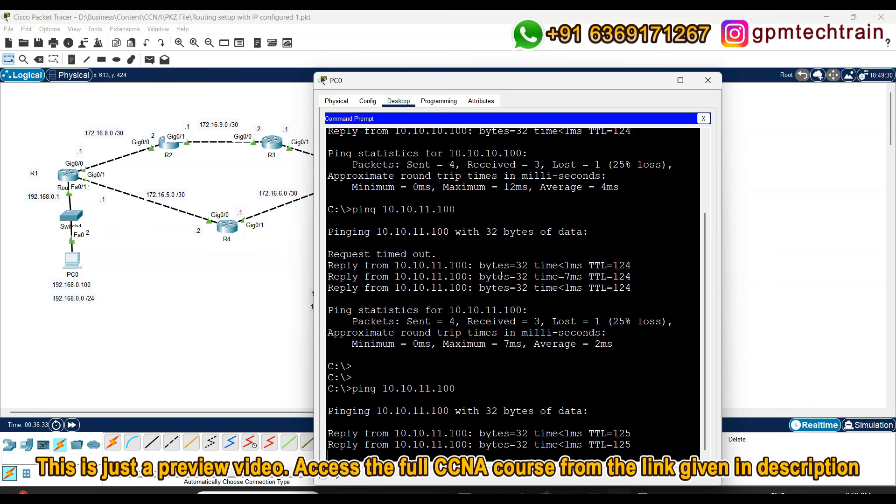
pyautogui.press('Return')
pyautogui.press('Return')
pyautogui.press('Return')
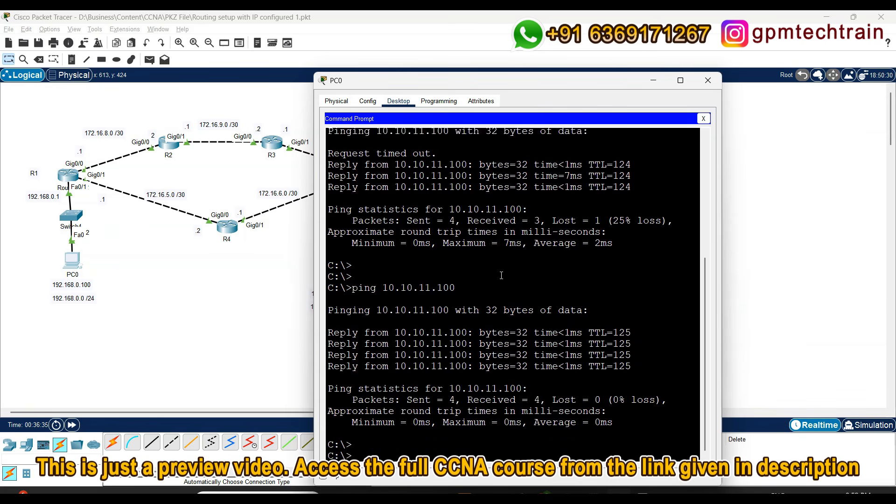
# Trace the path from PC0 with tracert 10.10.11.100 and compare its hops with the topology, ending on the workspace
pyautogui.write('tracert 10.10.11.100')
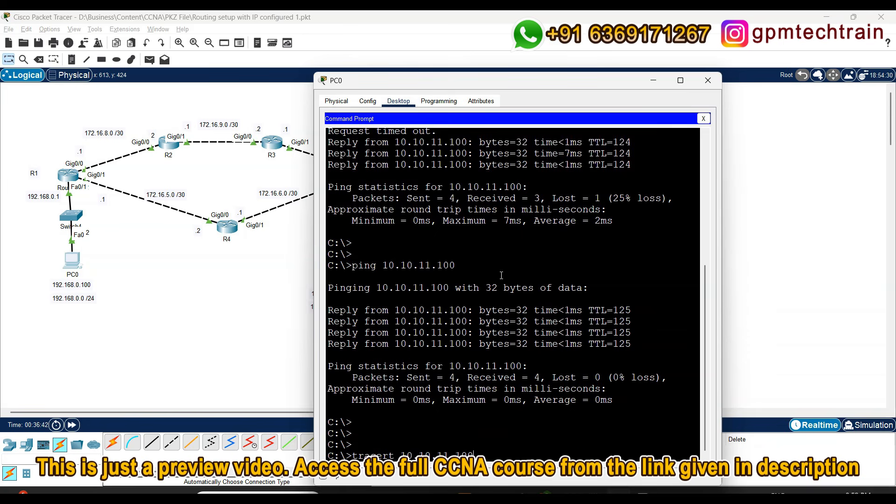
pyautogui.press('Return')
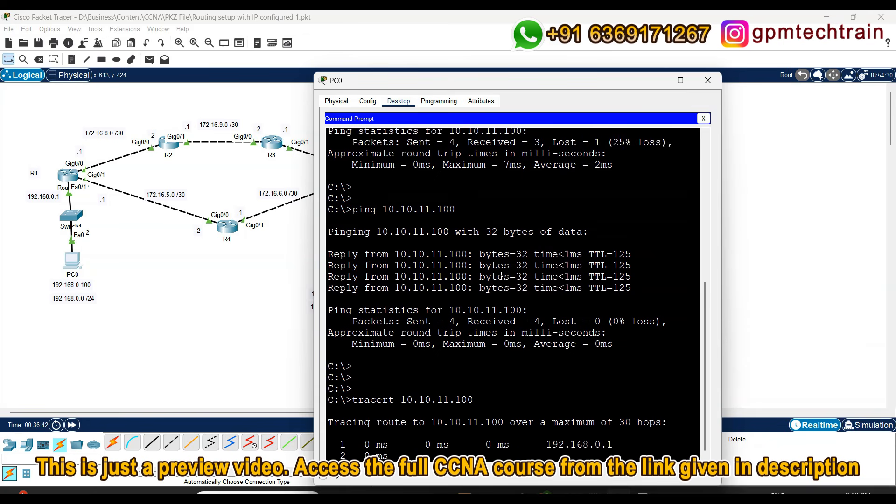
pyautogui.moveTo(500, 86)
pyautogui.mouseDown()
pyautogui.moveTo(595, 75)
pyautogui.moveTo(603, 59)
pyautogui.mouseUp()
pyautogui.moveTo(717, 350); pyautogui.dragTo(650, 349)
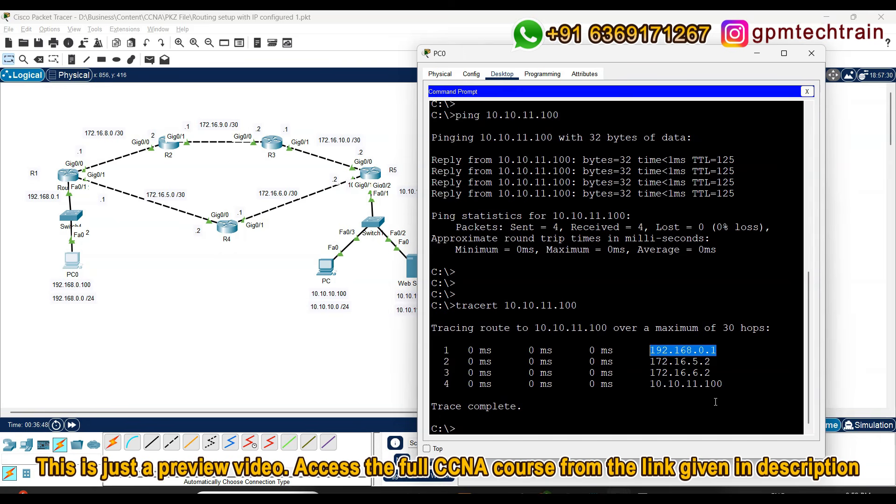
pyautogui.moveTo(711, 360); pyautogui.dragTo(649, 361)
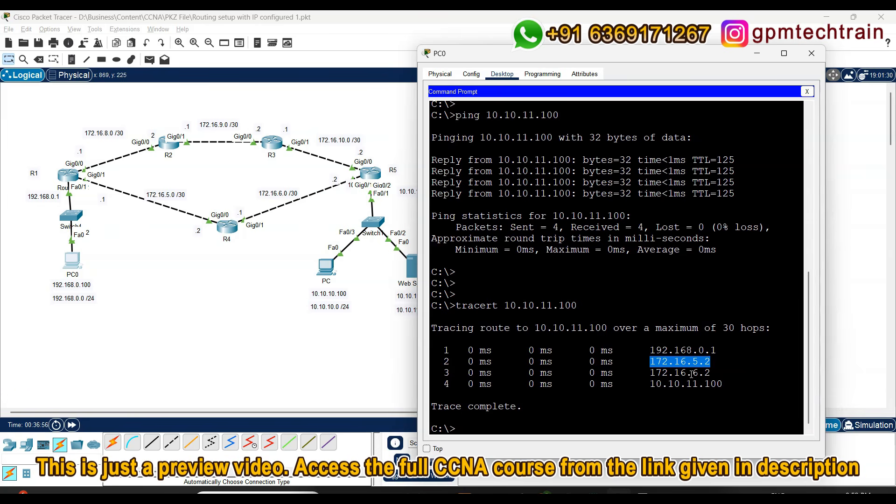
pyautogui.moveTo(726, 383); pyautogui.dragTo(657, 383)
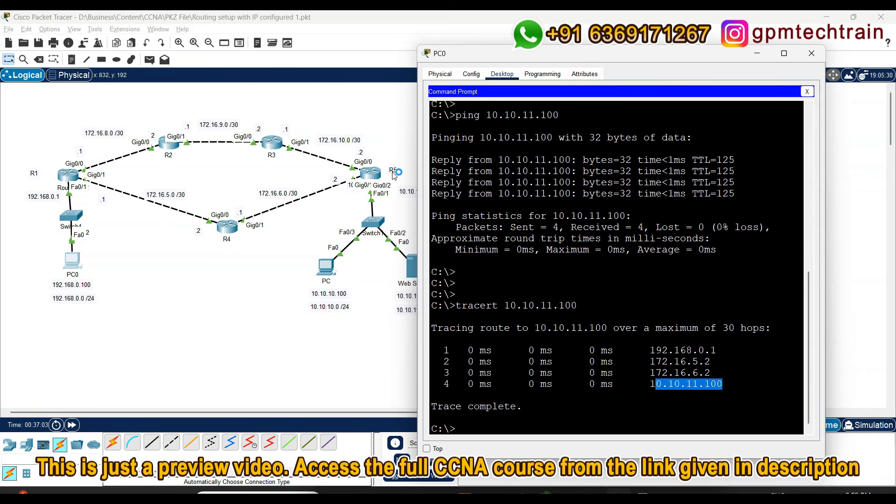
pyautogui.click(395, 128)
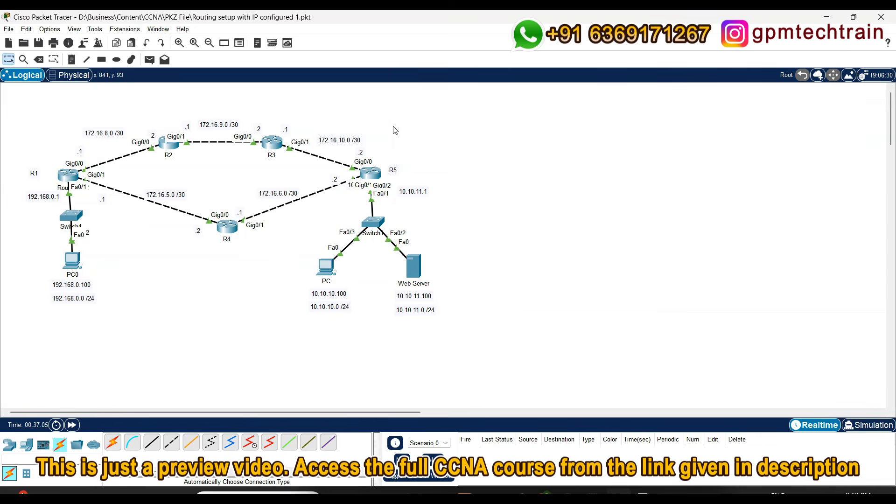